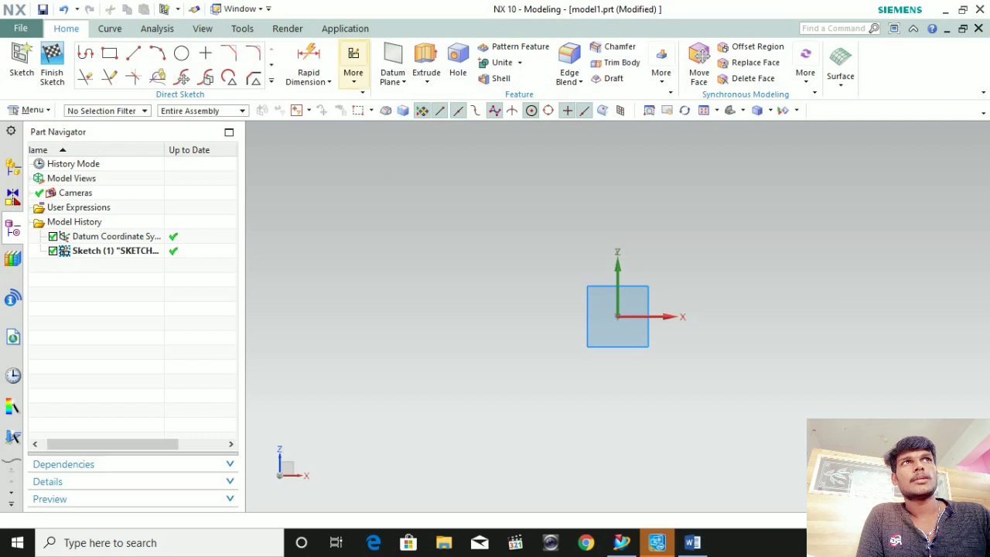
In the sketch task environment, draw a degree 3 Through Points studio spline with six points, arching above the origin and dipping at its far end.
click(353, 66)
click(591, 241)
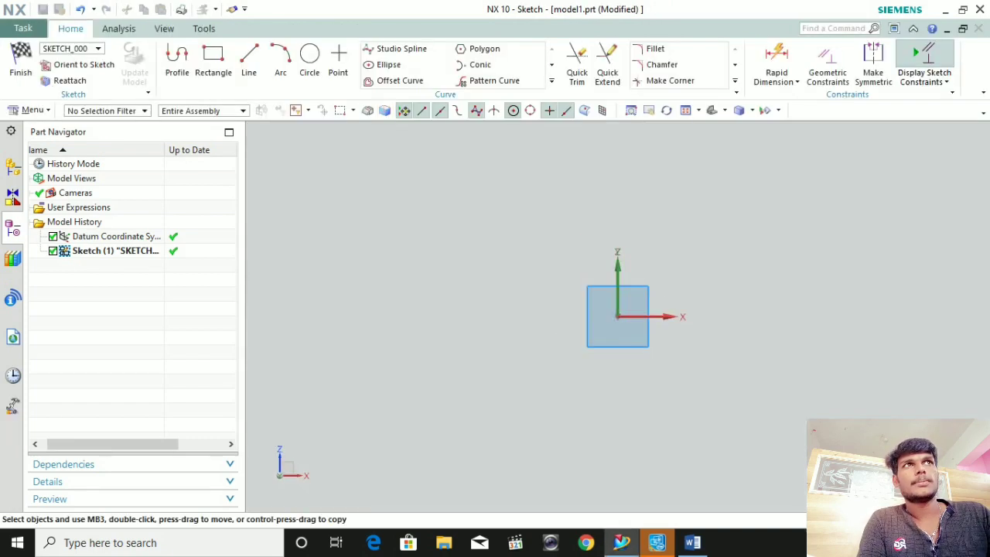
click(399, 48)
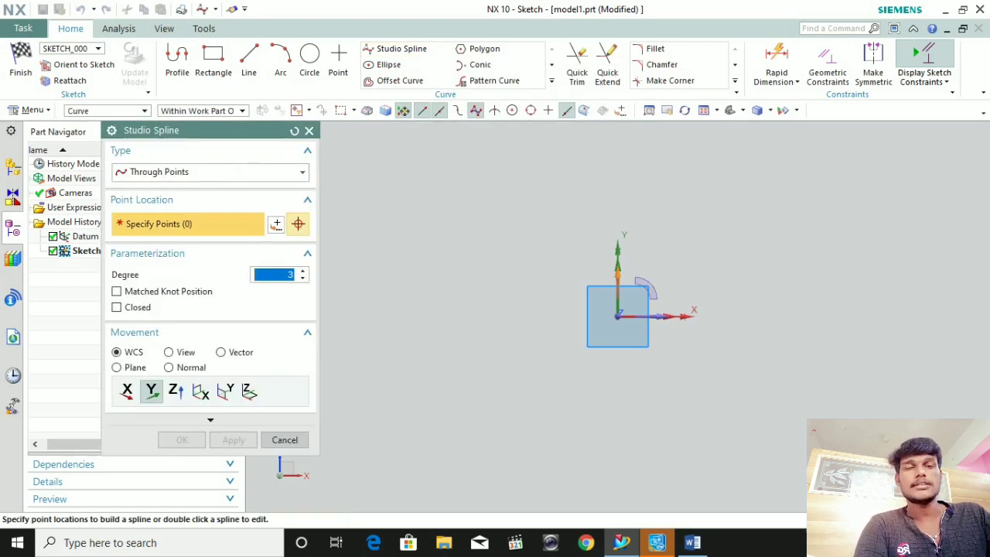
click(209, 172)
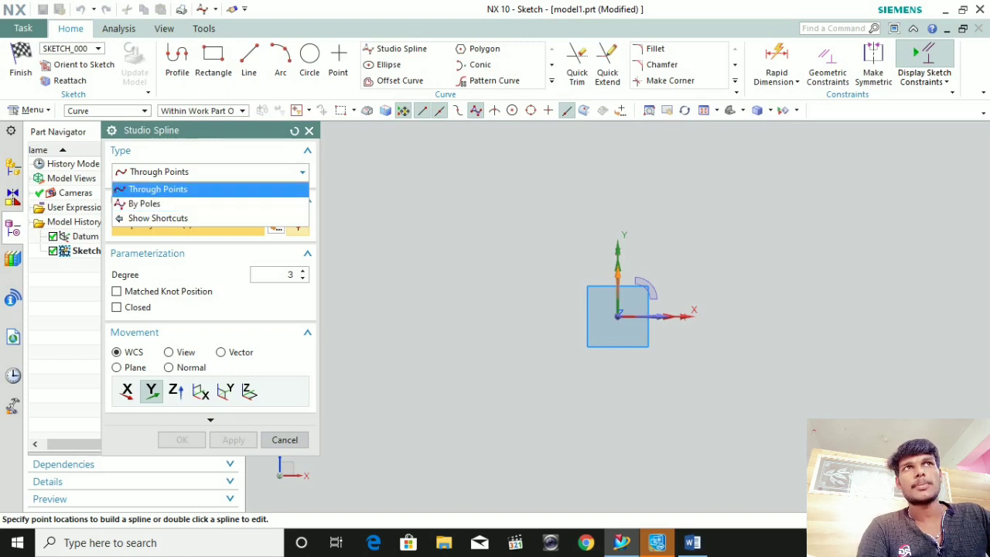
key(Return)
click(359, 278)
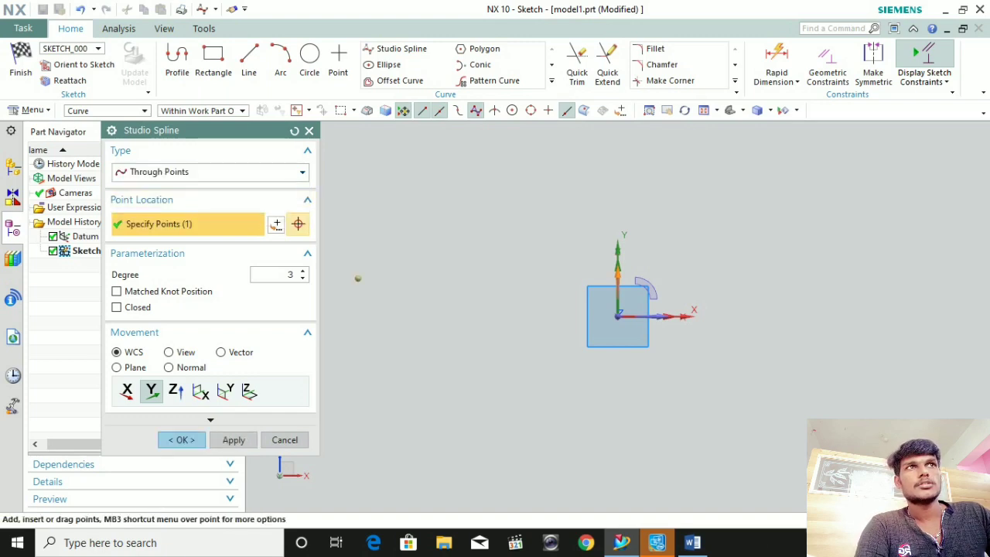
click(459, 223)
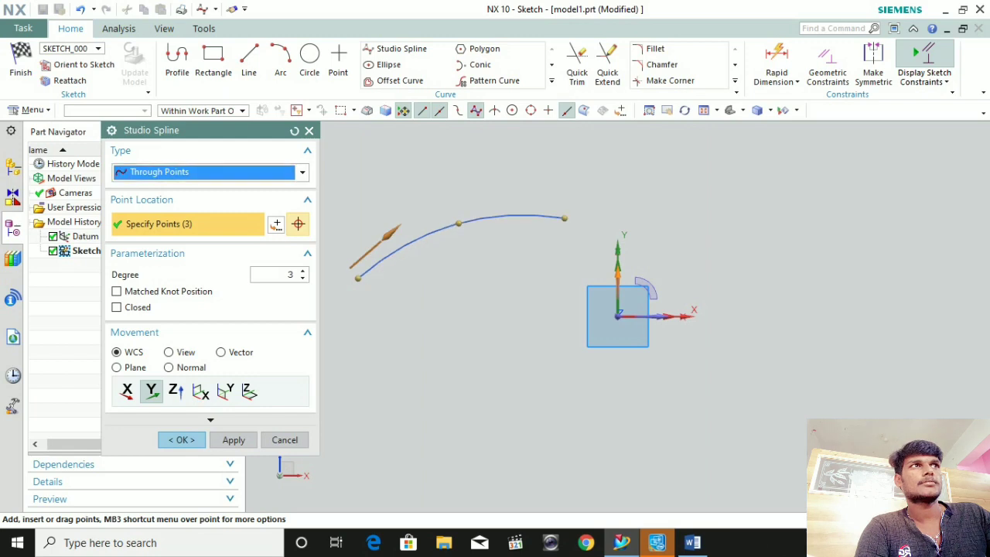
click(709, 248)
click(821, 317)
click(919, 255)
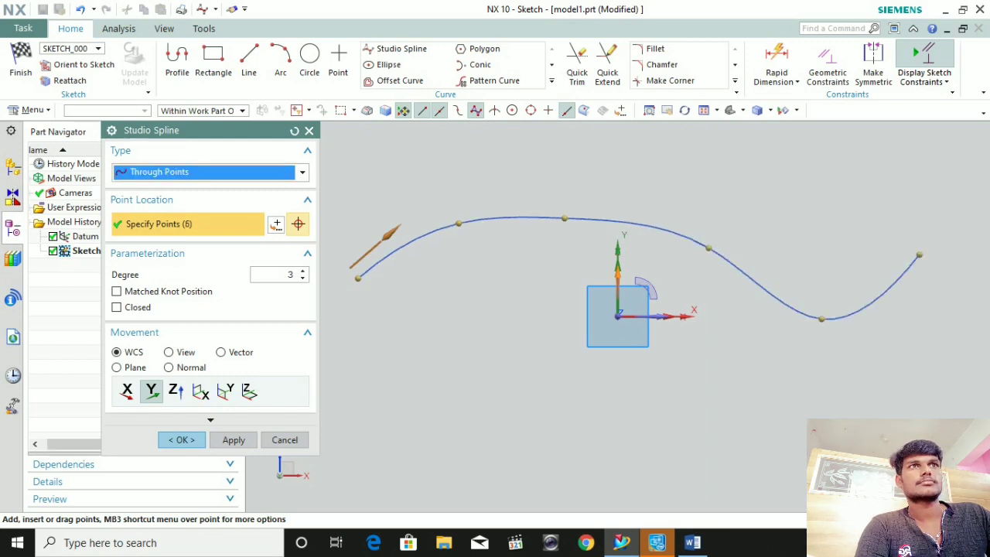
key(Return)
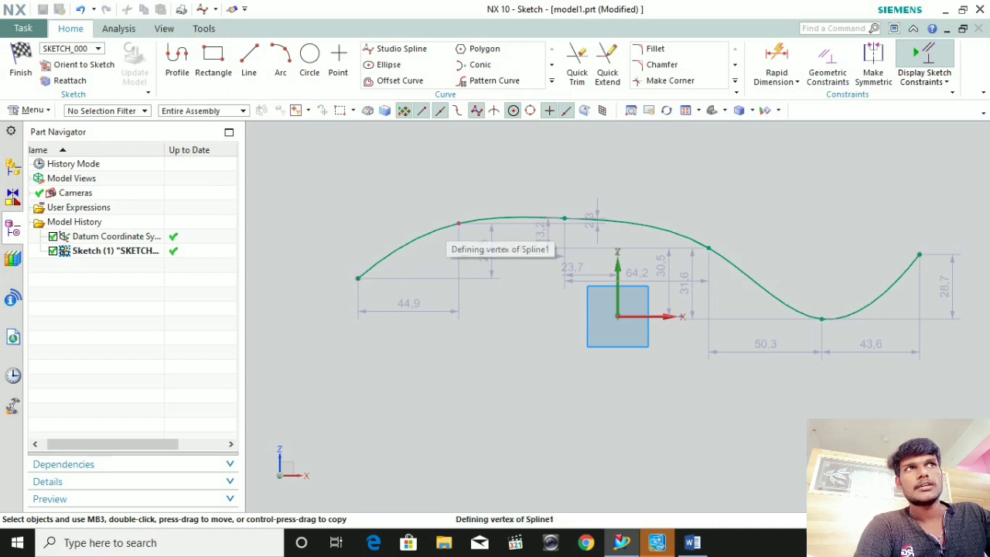
Reshape the spline into deeper waves by moving its second point up, third point down and fourth point up.
drag(459, 224, 442, 181)
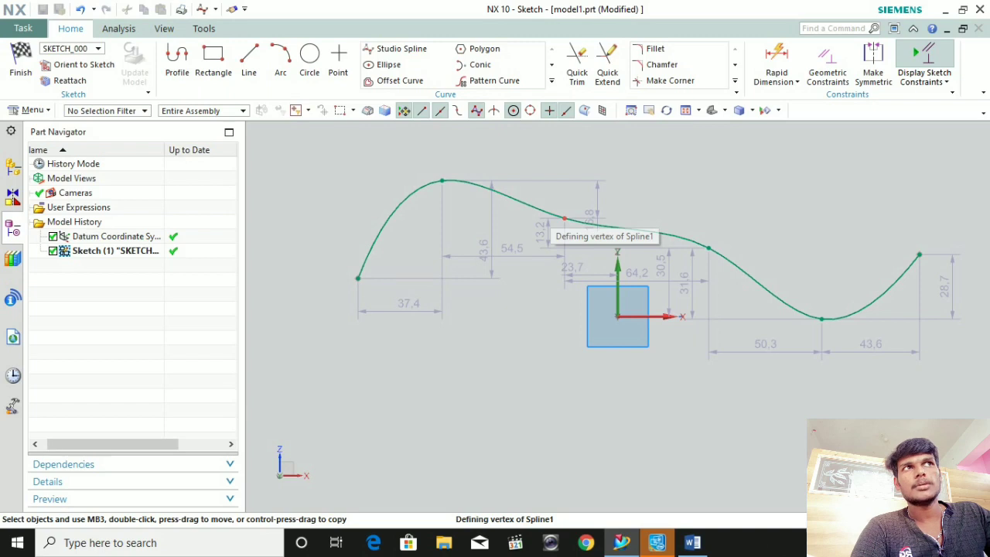
drag(565, 218, 570, 266)
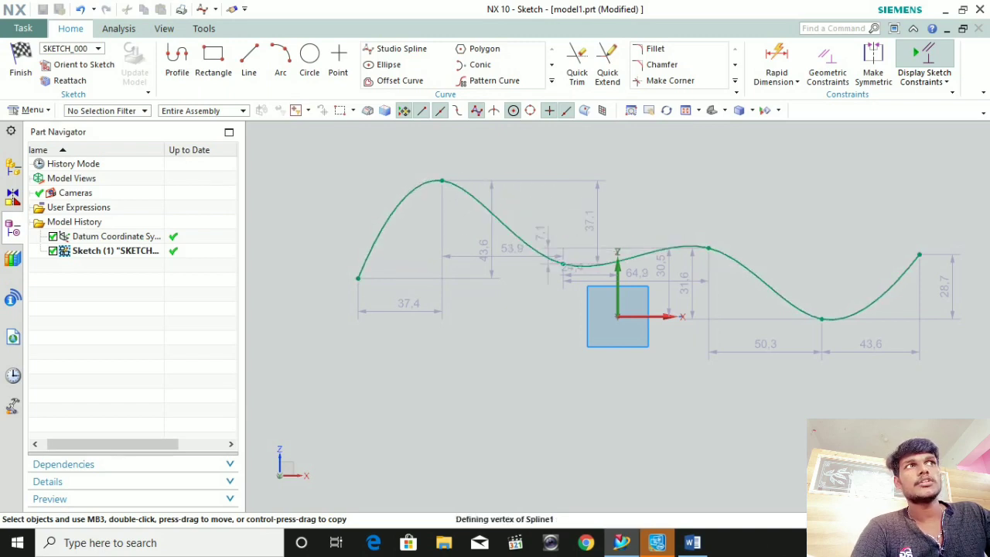
drag(708, 248, 712, 222)
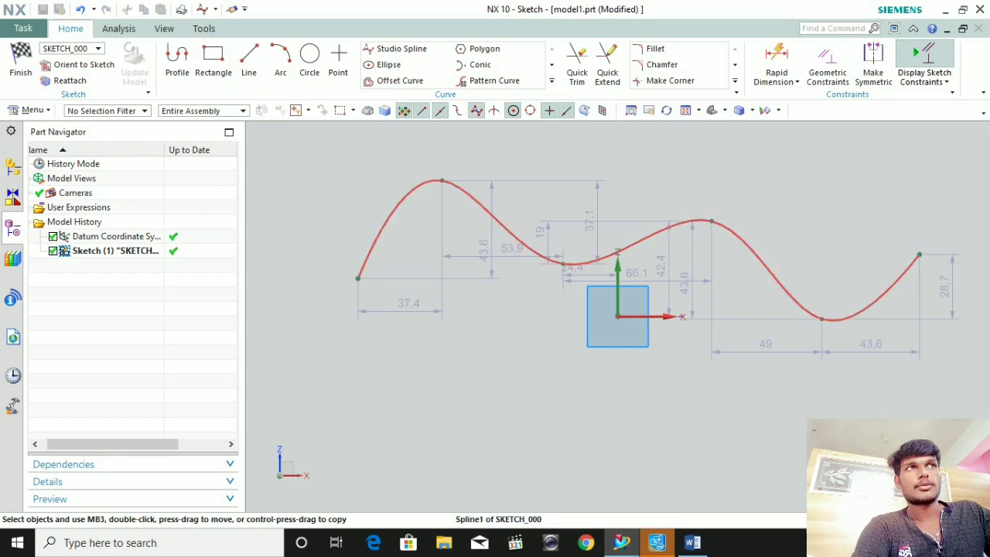
scroll(547, 258, down, 1)
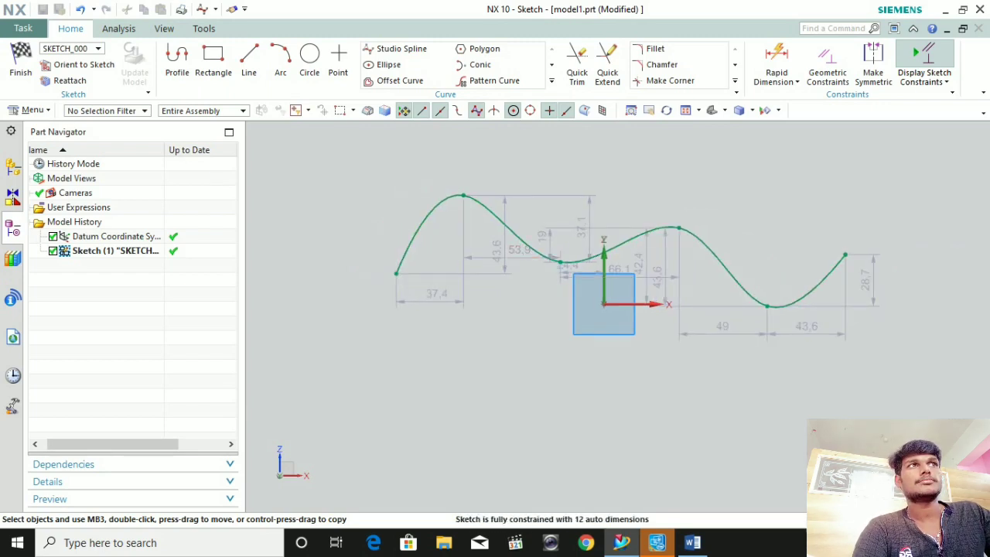
mouse_move(380, 172)
mouse_down()
mouse_move(797, 270)
mouse_move(789, 296)
mouse_up()
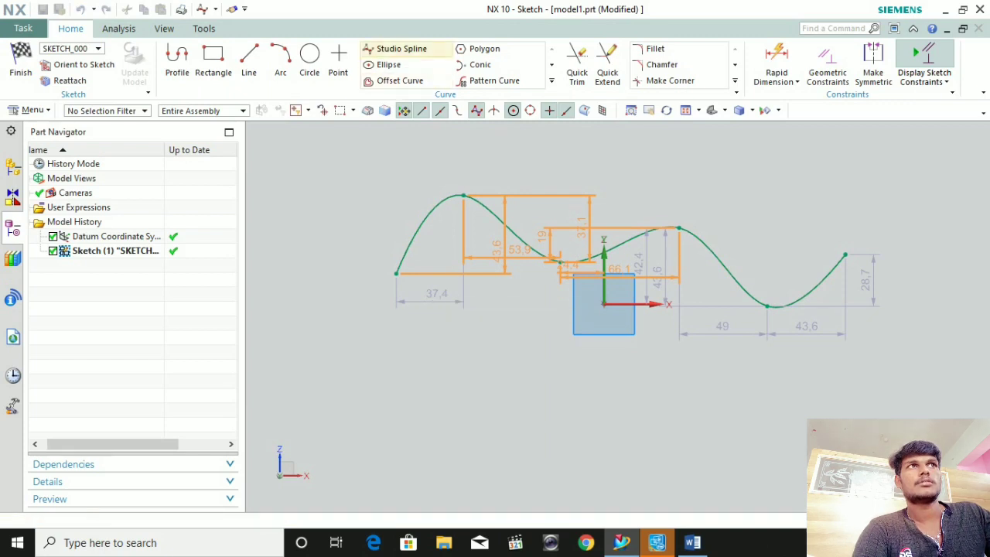
Draw a degree 3 By Poles studio spline with seven poles below the first spline.
click(402, 48)
click(209, 172)
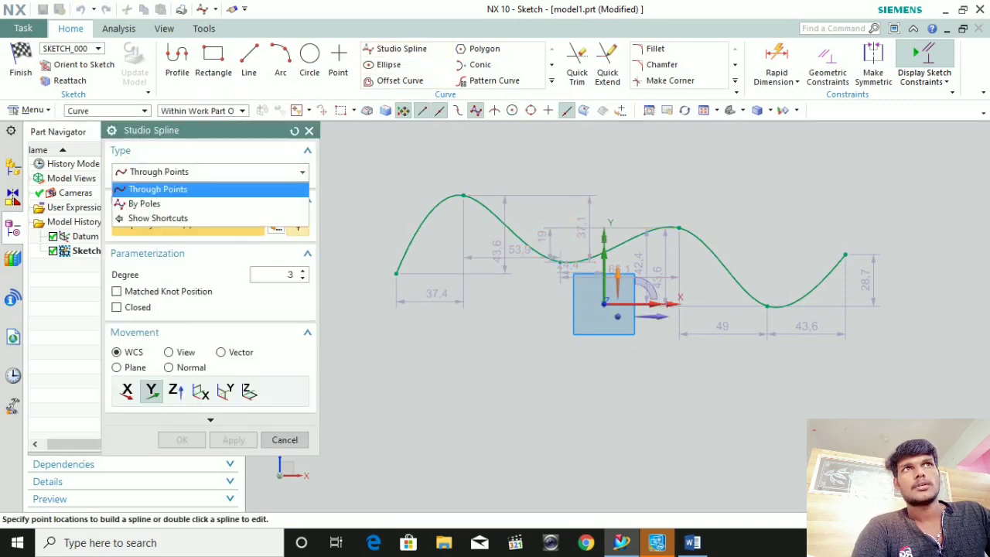
click(144, 203)
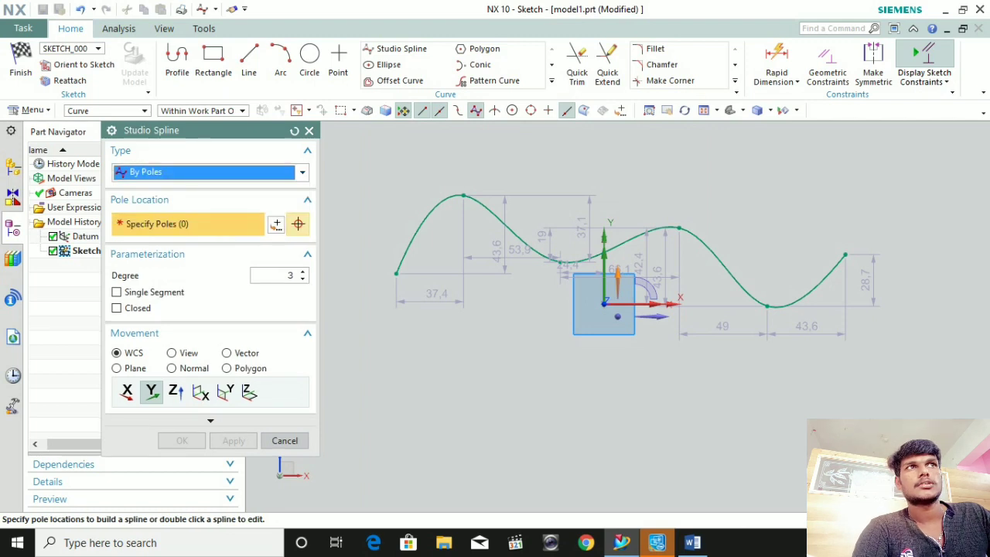
click(411, 425)
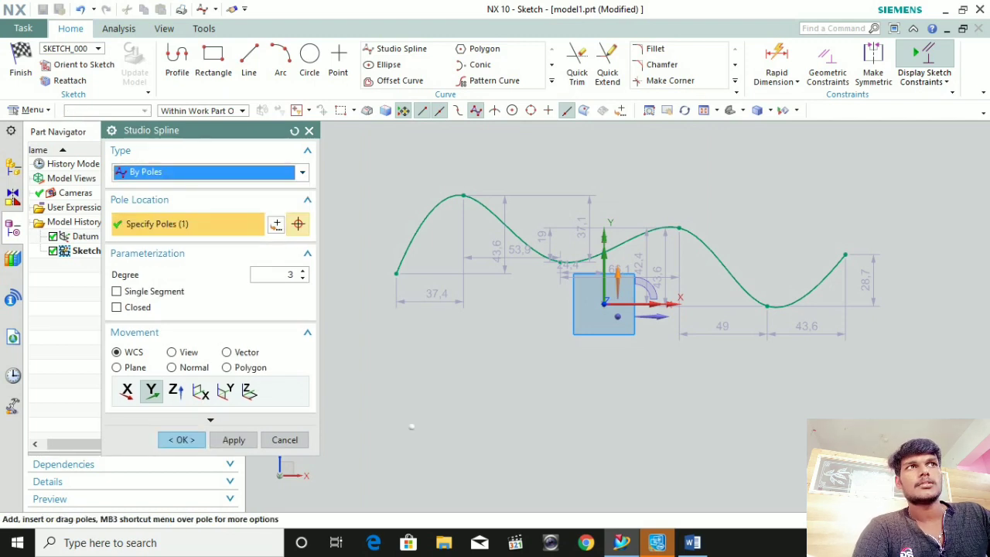
click(464, 344)
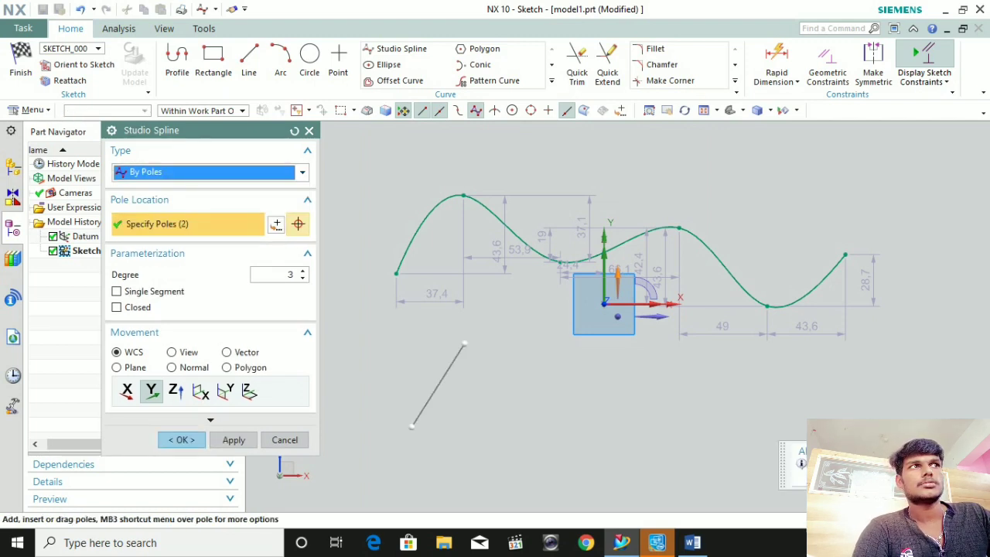
click(580, 352)
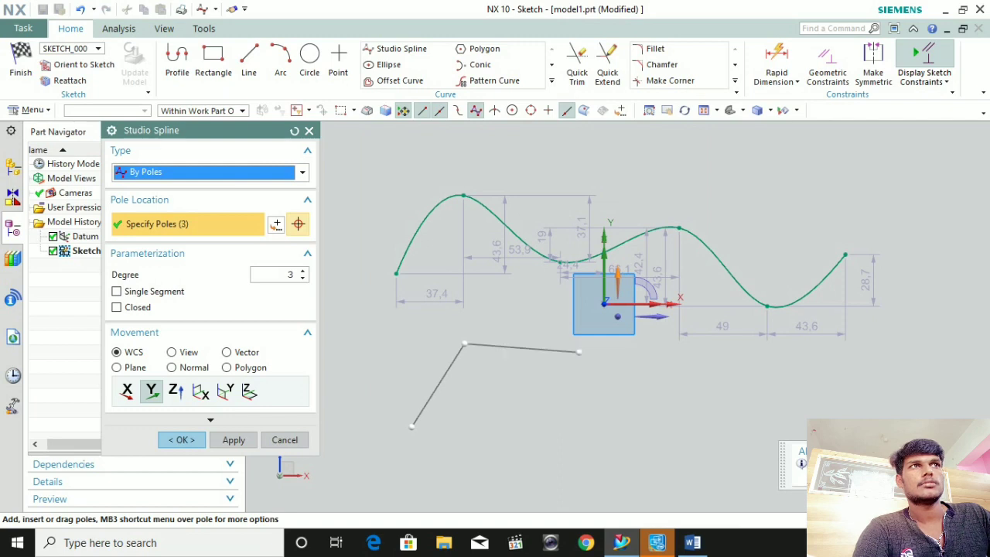
click(593, 421)
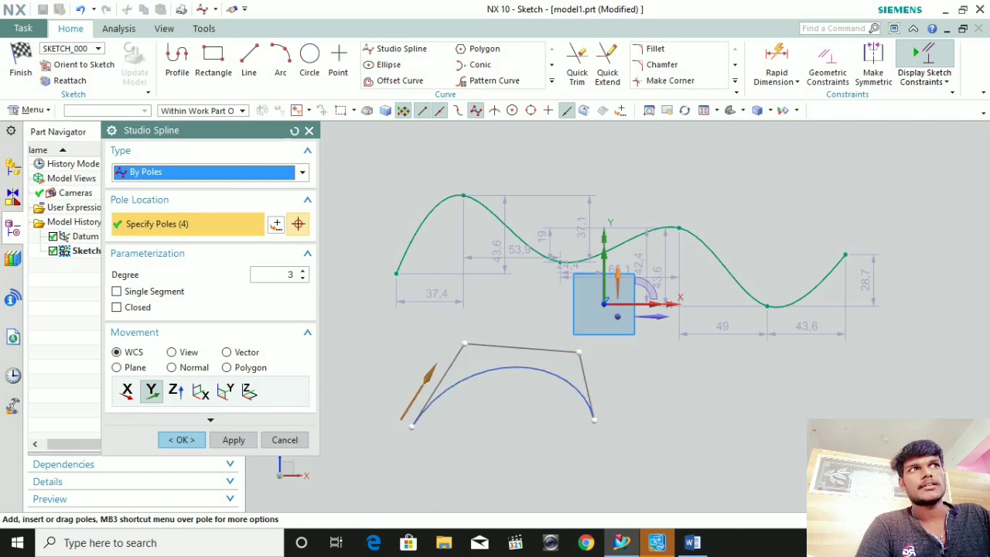
click(692, 398)
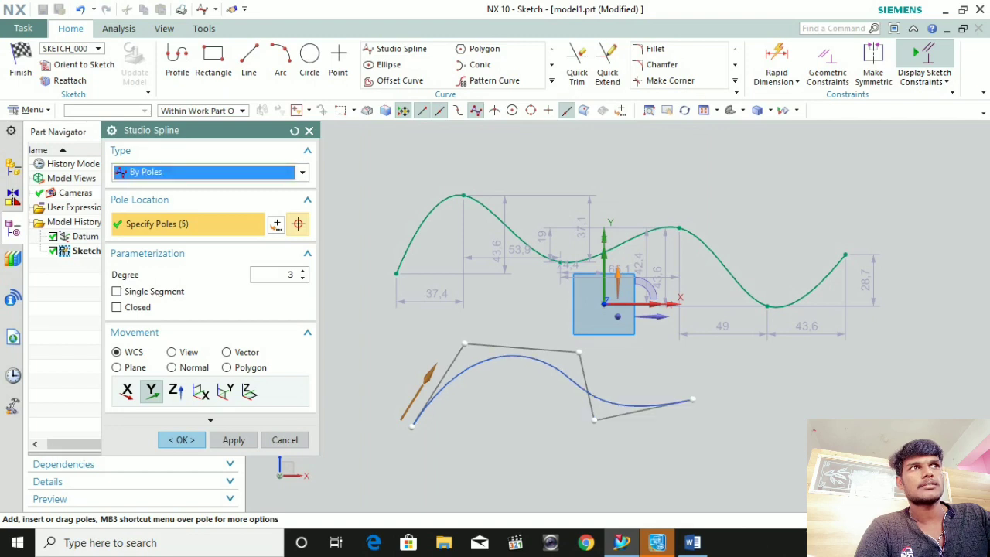
click(818, 365)
click(863, 341)
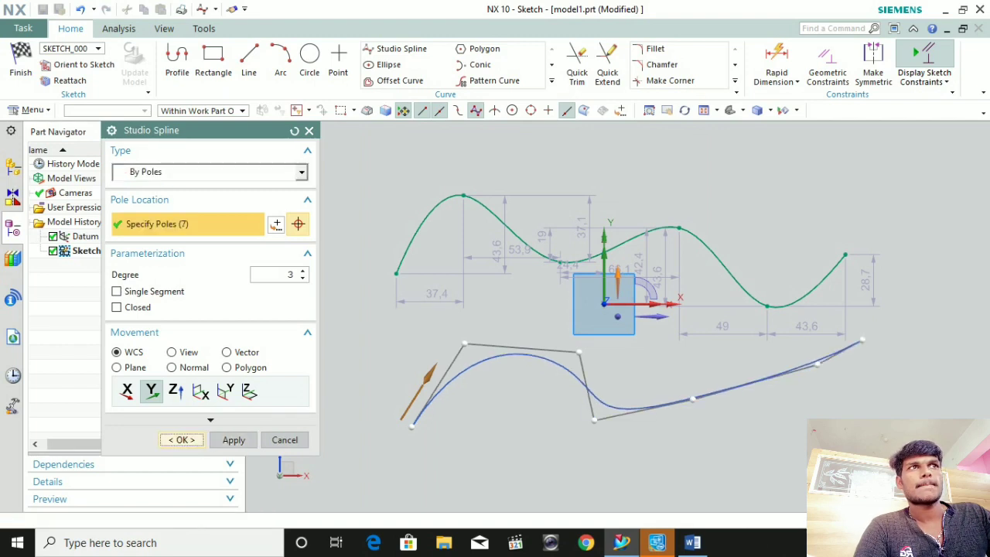
middle_click(863, 341)
Reshape the lower spline by raising its second pole, moving the third nearly level with it, and raising the fifth.
scroll(536, 386, up, 2)
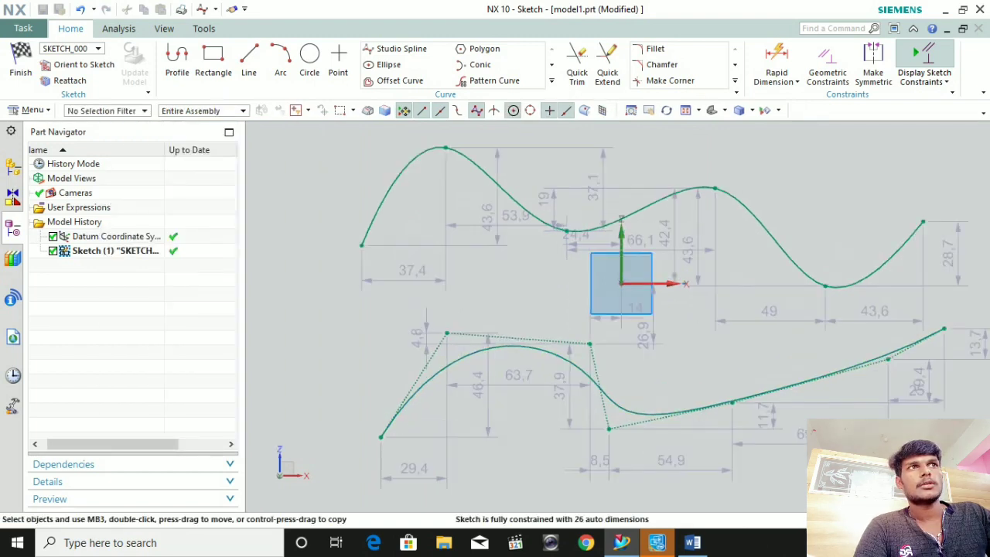
drag(425, 319, 420, 286)
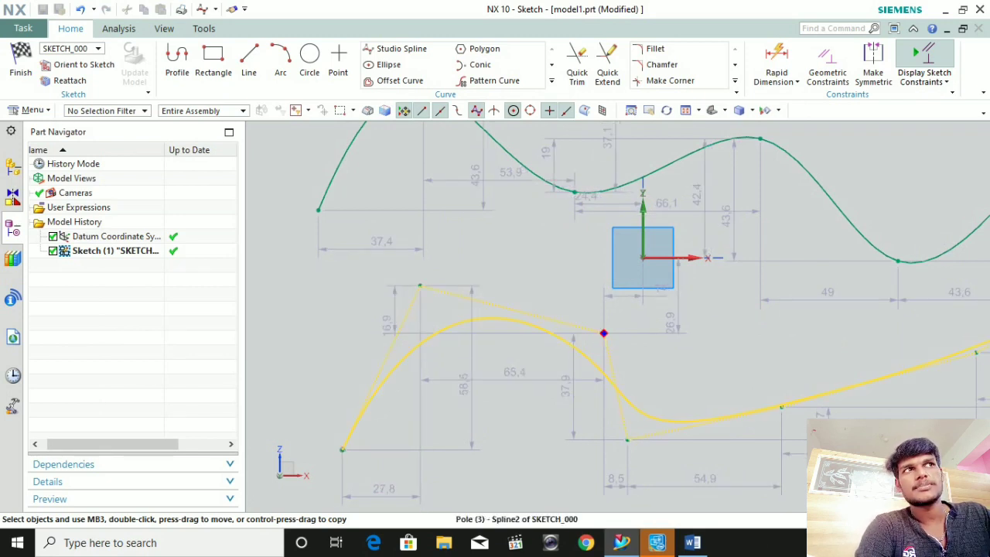
drag(604, 332, 554, 368)
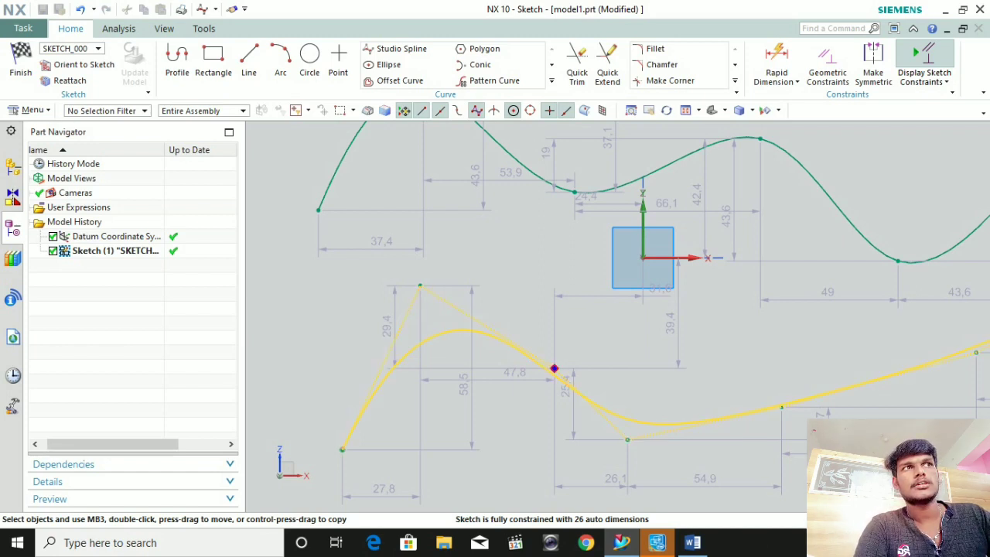
drag(554, 369, 569, 288)
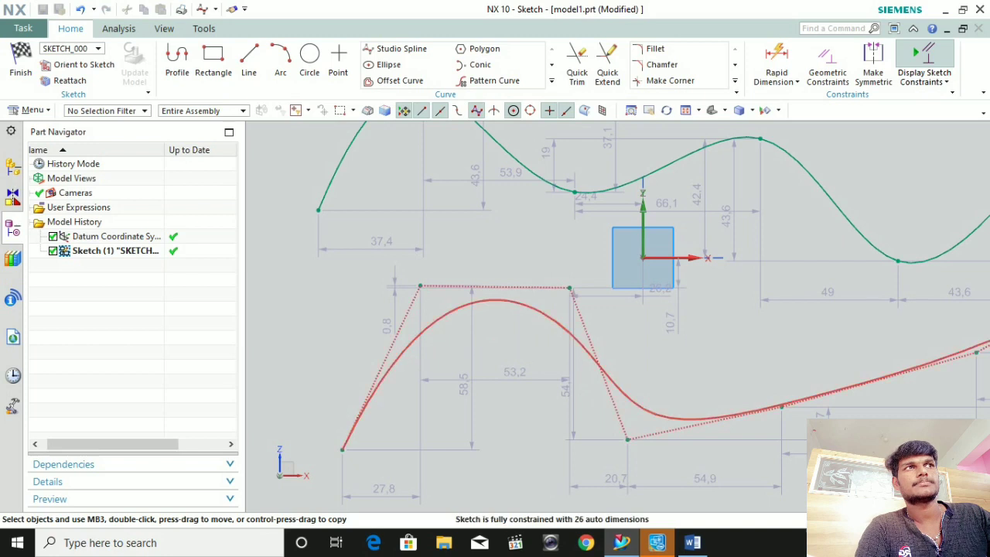
drag(781, 407, 751, 358)
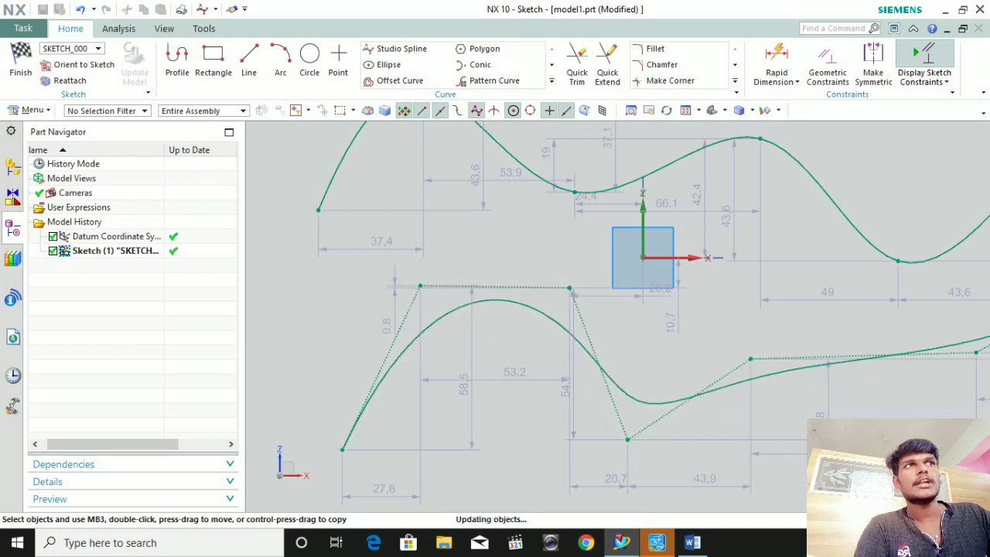
Finish the sketch containing the two splines and delete it from the model history.
scroll(575, 335, down, 3)
click(116, 236)
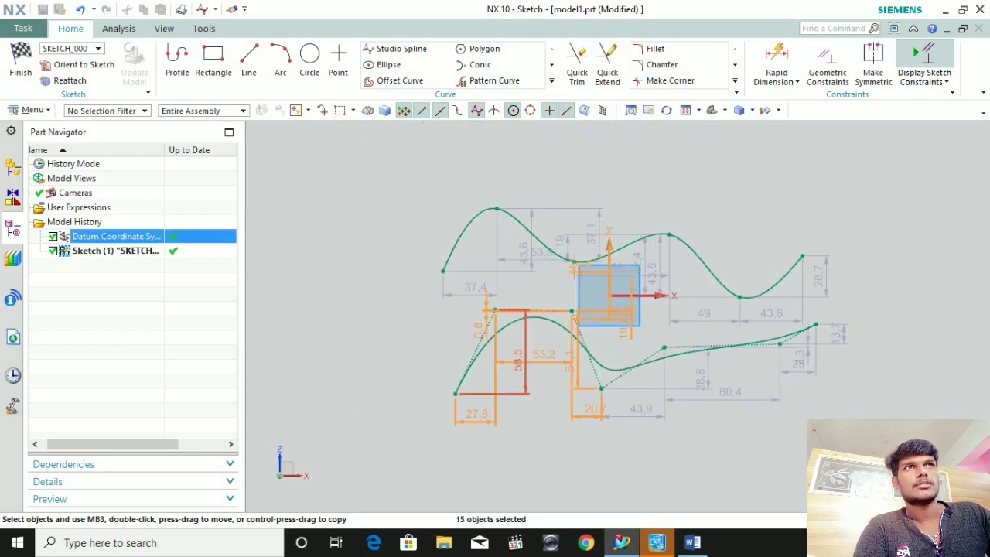
click(116, 251)
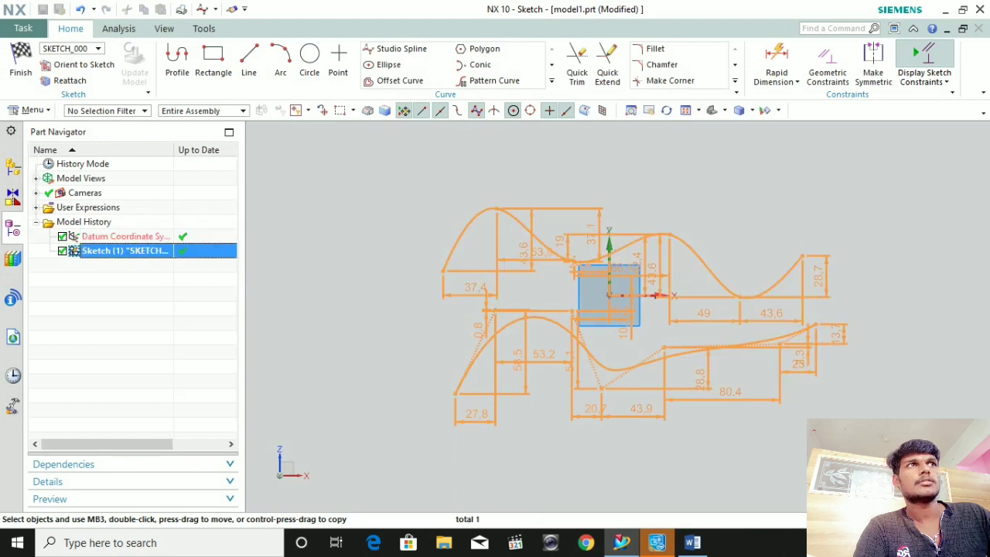
right_click(675, 288)
click(715, 396)
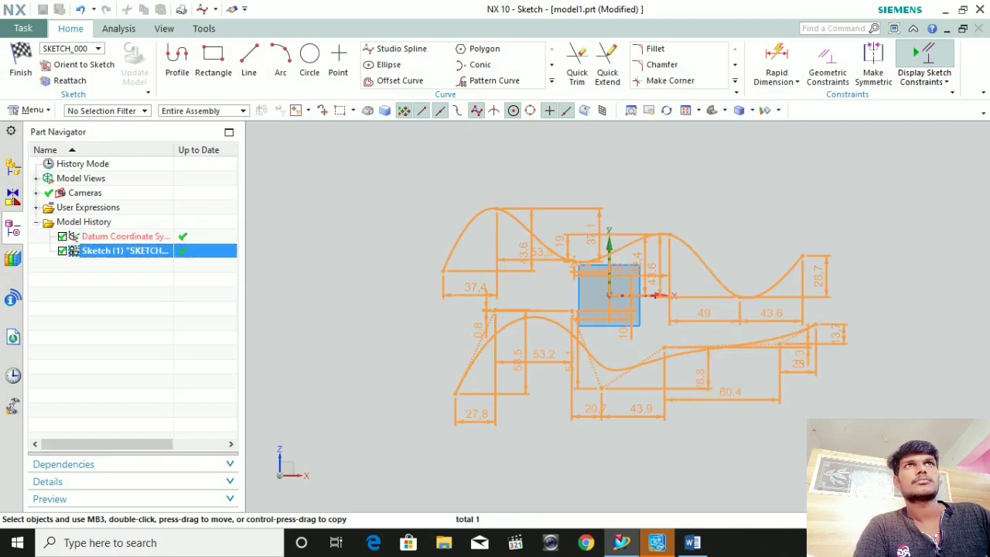
click(21, 62)
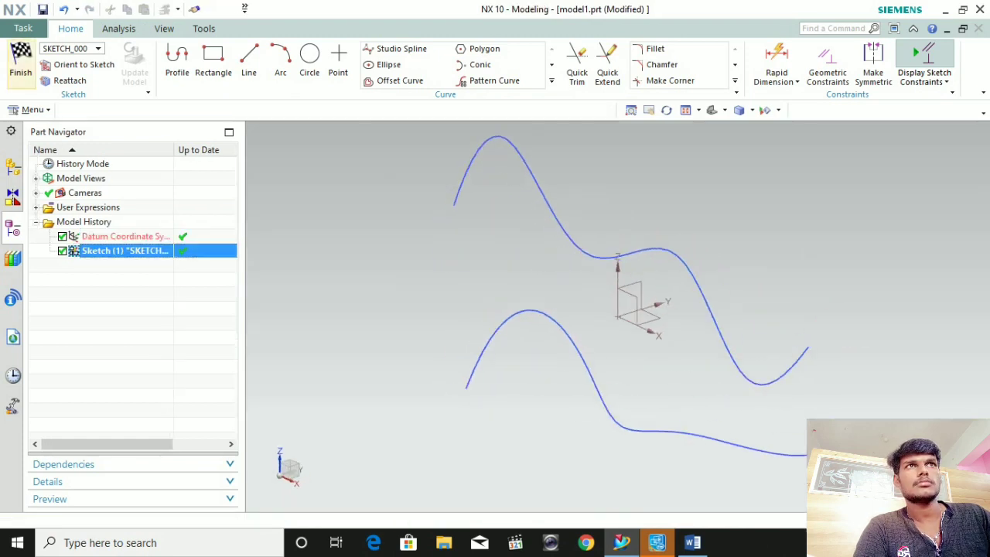
right_click(149, 251)
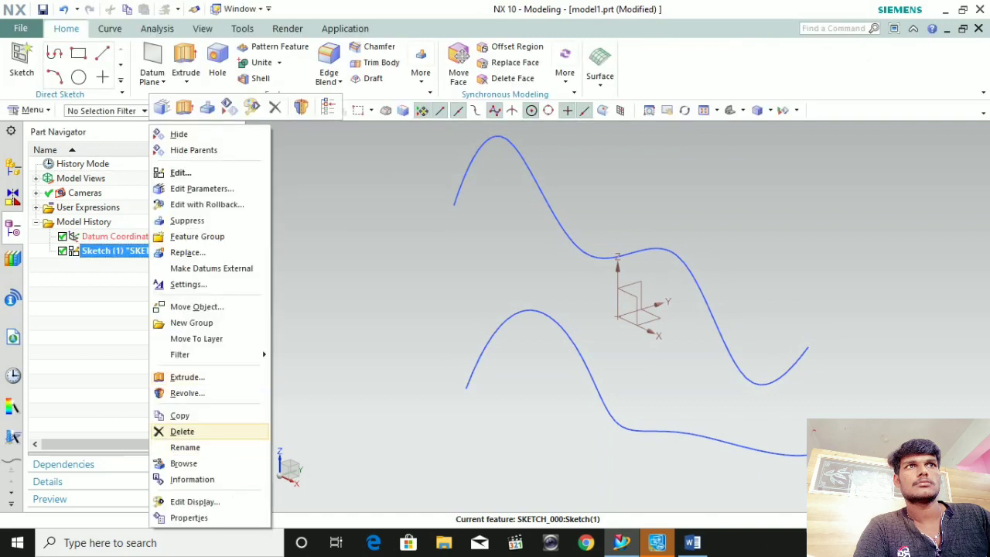
click(182, 430)
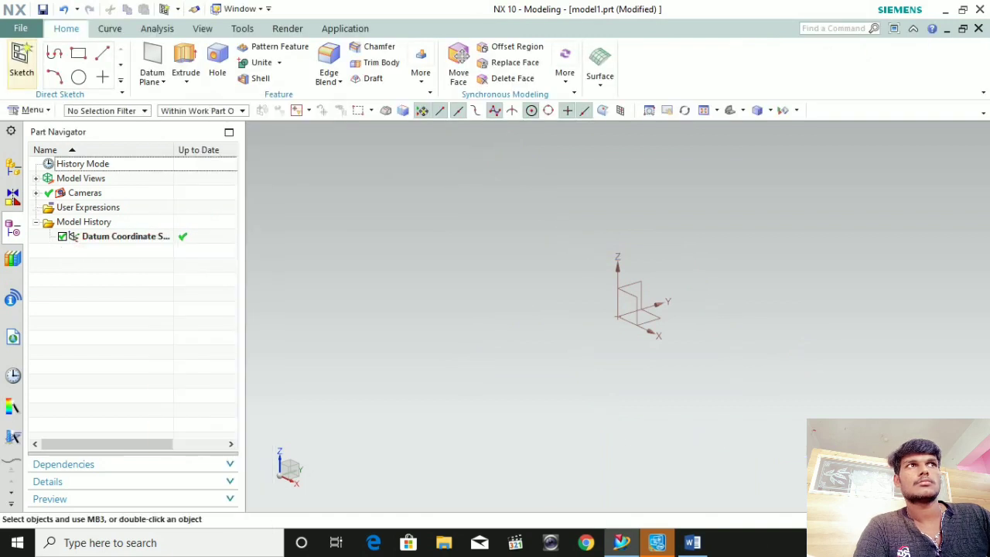
Create a new sketch on the YZ datum plane and open it in the sketch task environment.
click(21, 61)
click(626, 303)
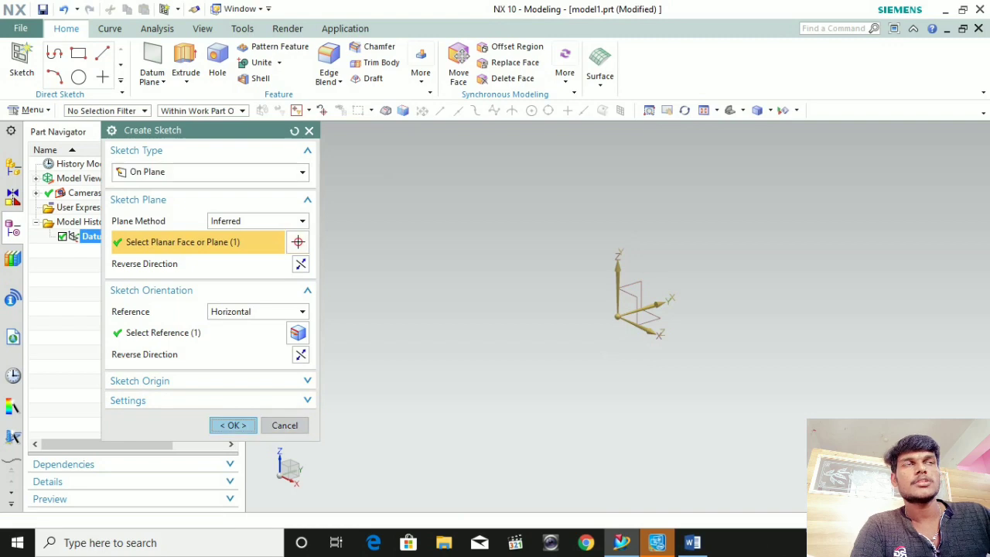
key(Return)
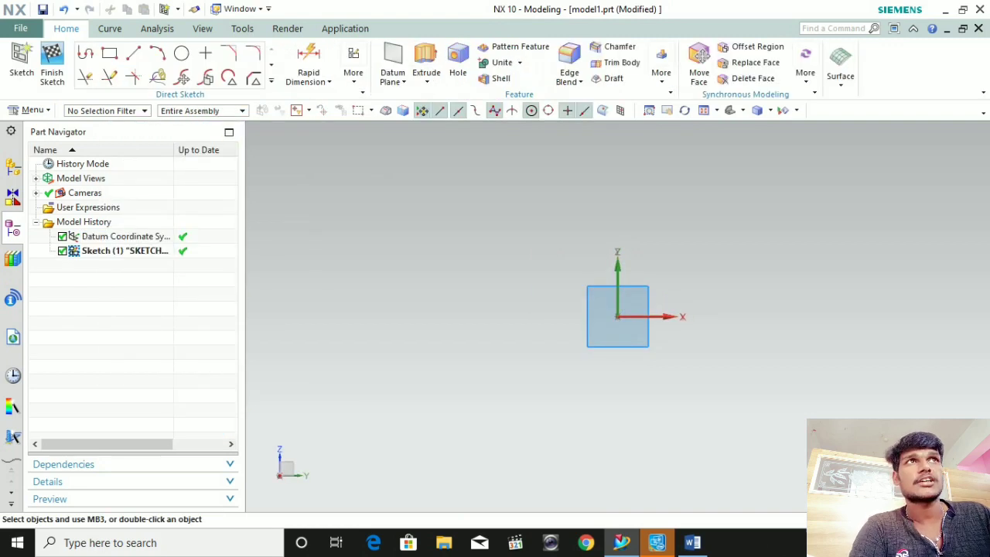
click(352, 69)
click(573, 240)
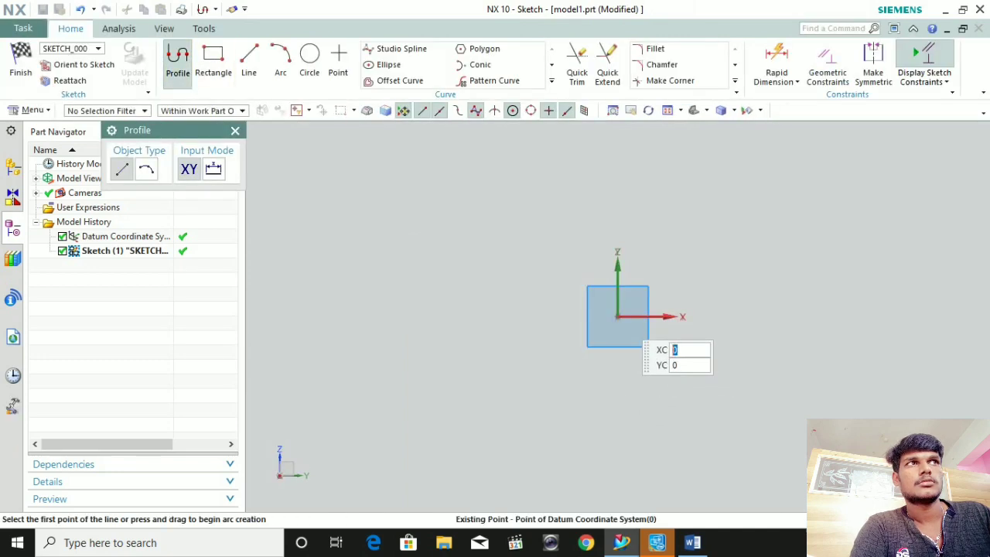
Start a line profile at the sketch origin, running 40 up, 44 right, 40 down and 54 right.
click(618, 316)
text(40)
key(Return)
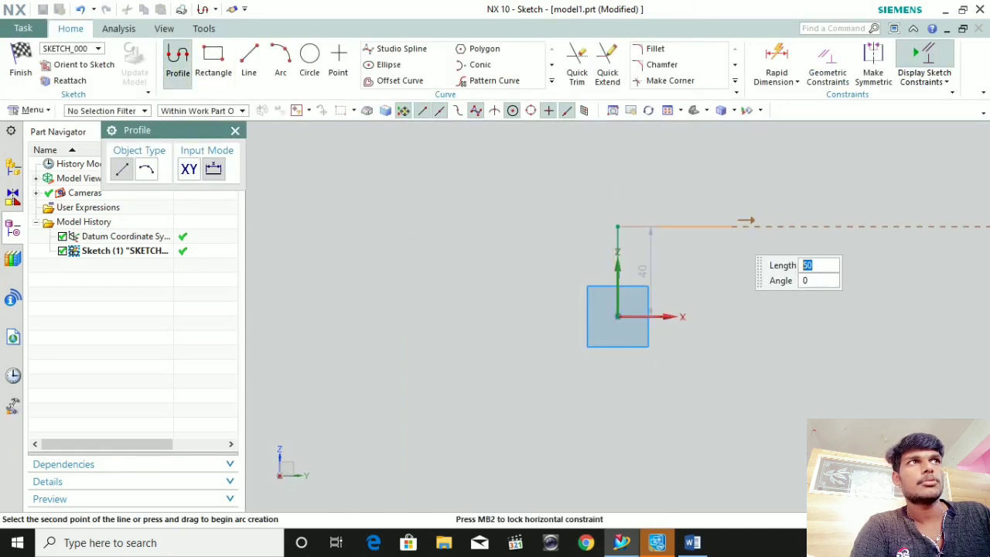
text(44)
key(Return)
text(40)
key(Return)
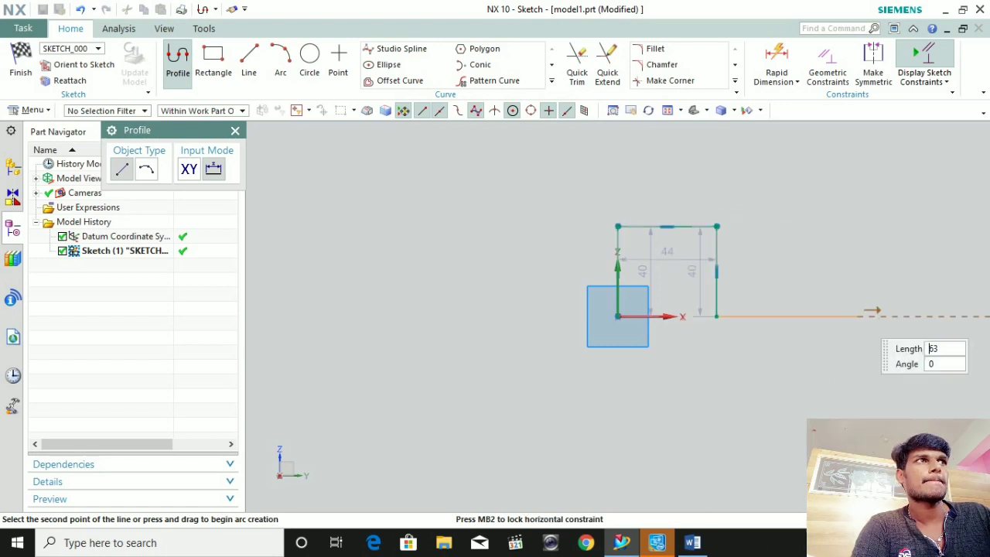
text(54)
key(Return)
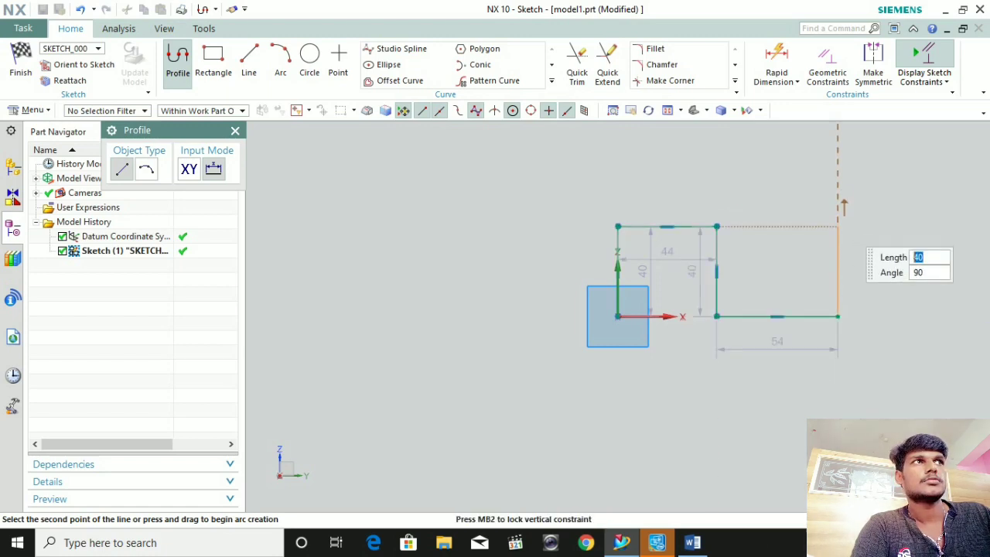
Continue the profile with segments of 40 up, 38 right and 40 down.
text(40)
key(Return)
text(38)
key(Return)
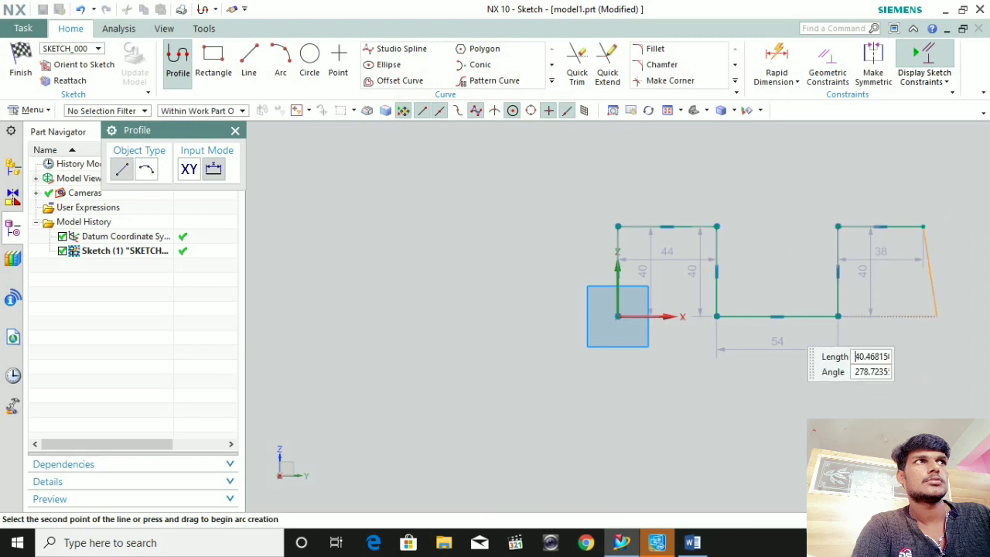
text(40)
key(Return)
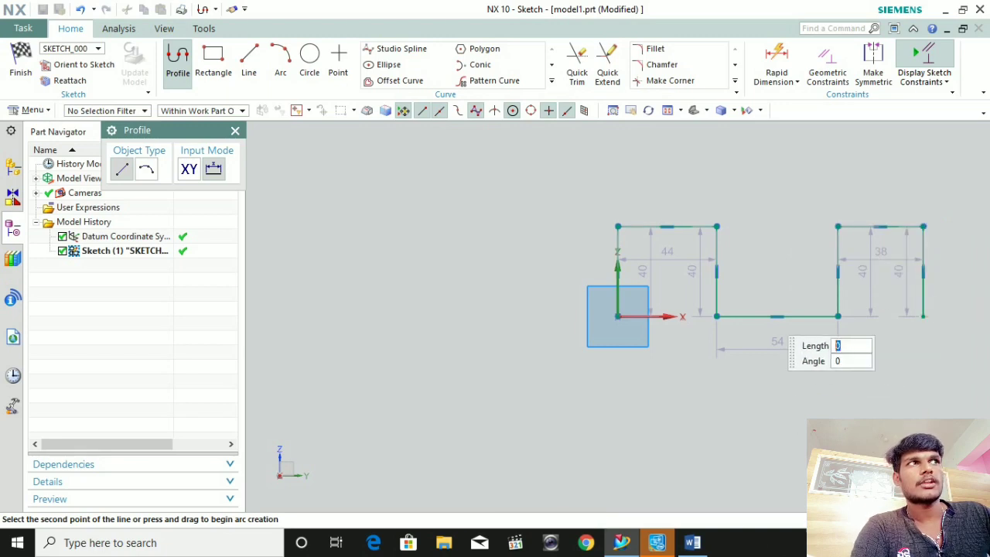
Complete the open stepped profile with a 44 segment to the right and a 40 segment up.
shift+middle_drag(923, 314, 723, 311)
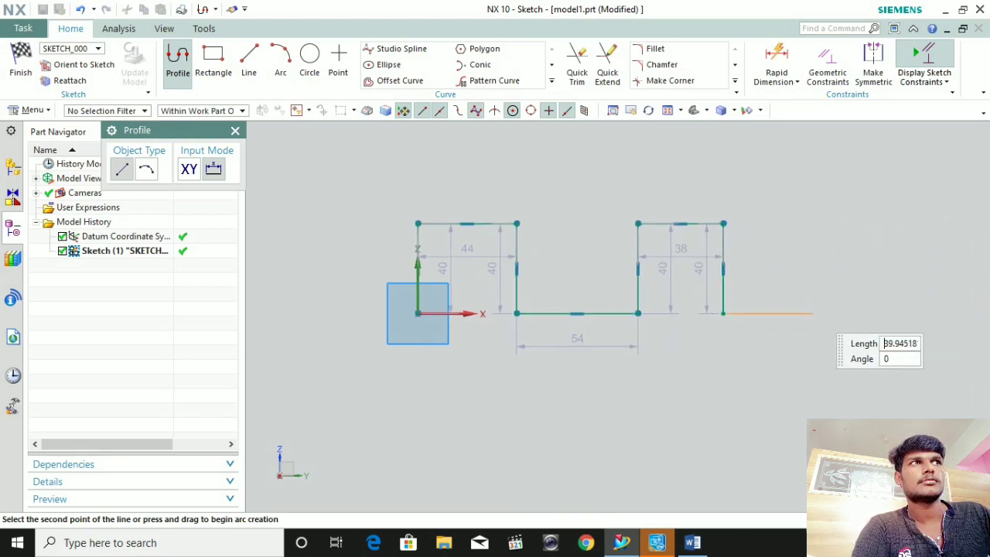
text(44)
key(Return)
text(40)
key(Return)
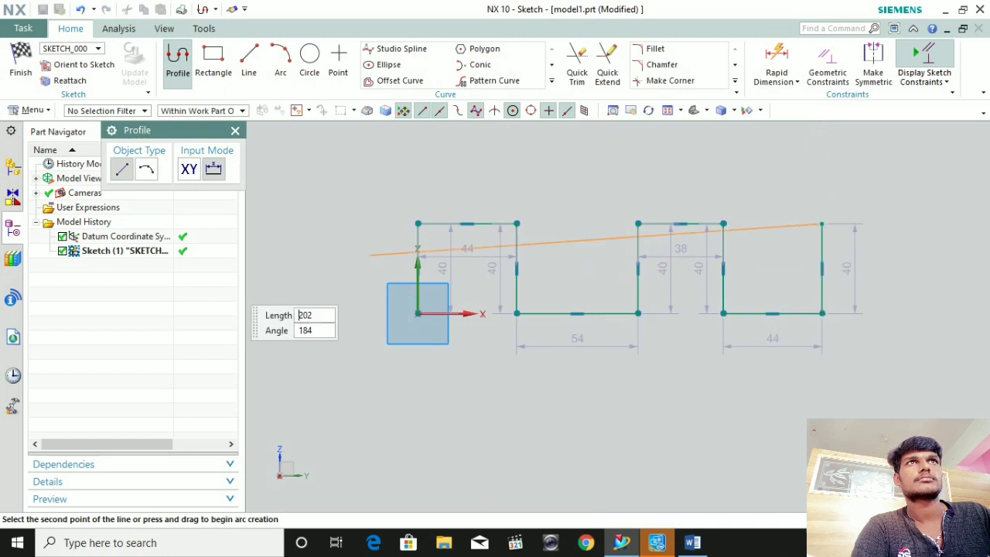
key(Escape)
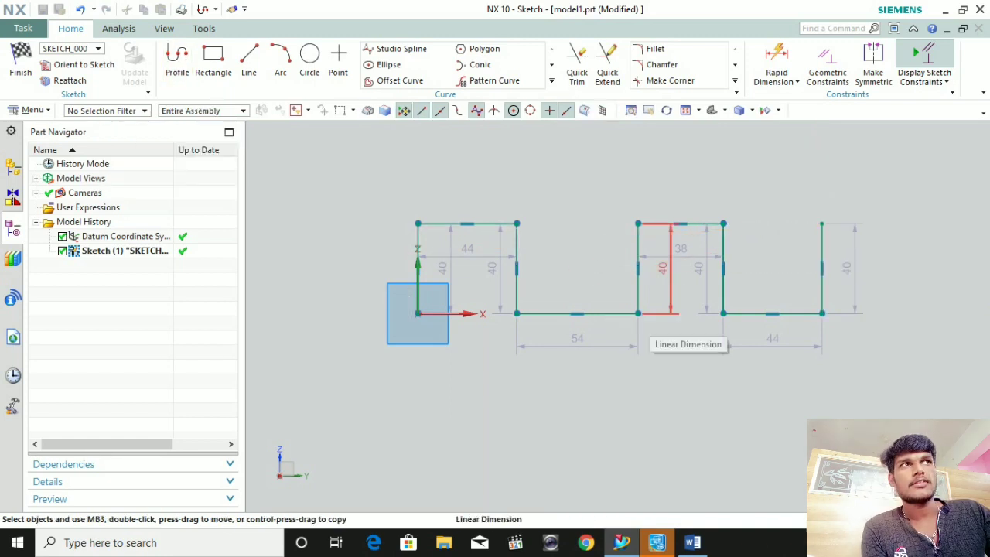
scroll(658, 329, up, 1)
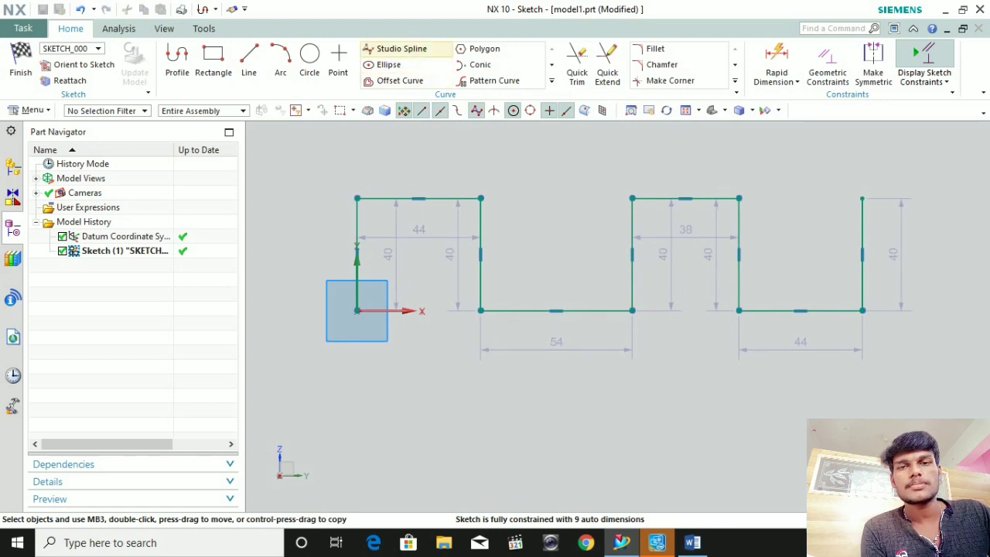
Start a degree 3 Through Points studio spline at the start point of the profile's first vertical line.
click(398, 48)
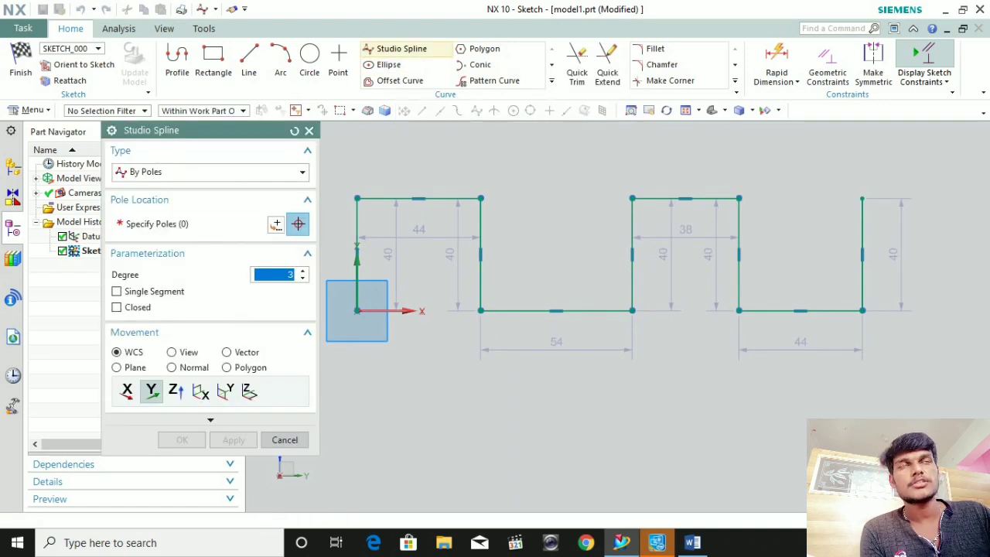
click(209, 172)
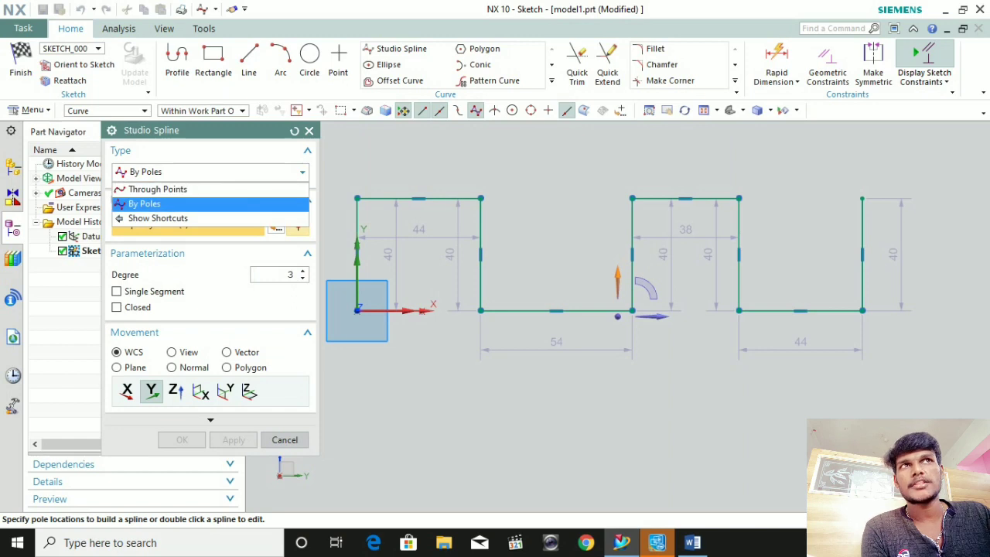
click(157, 189)
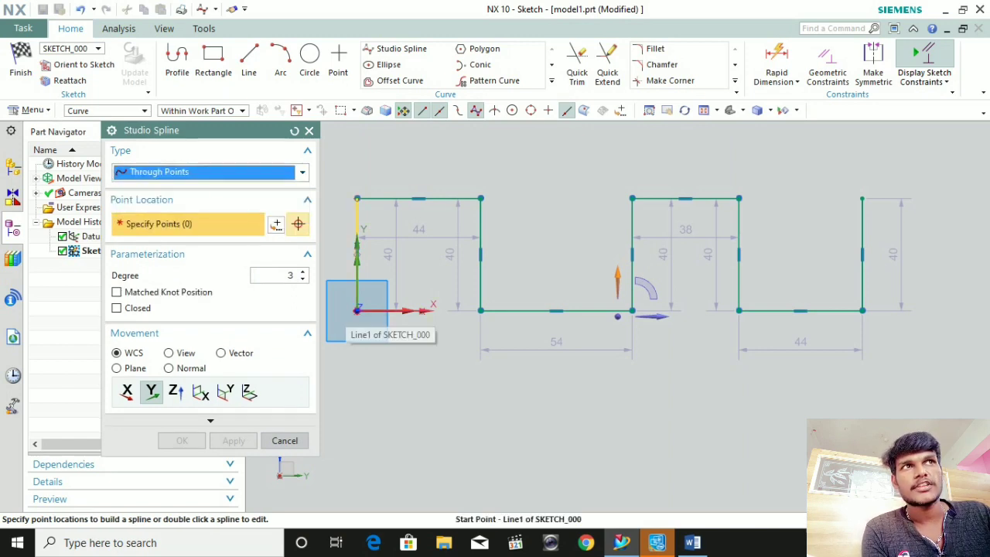
click(356, 310)
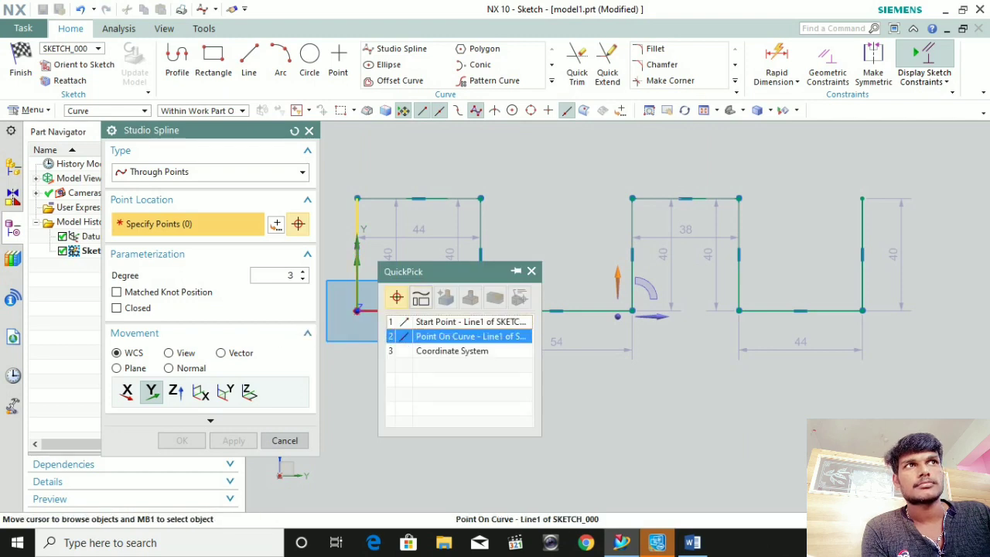
click(401, 322)
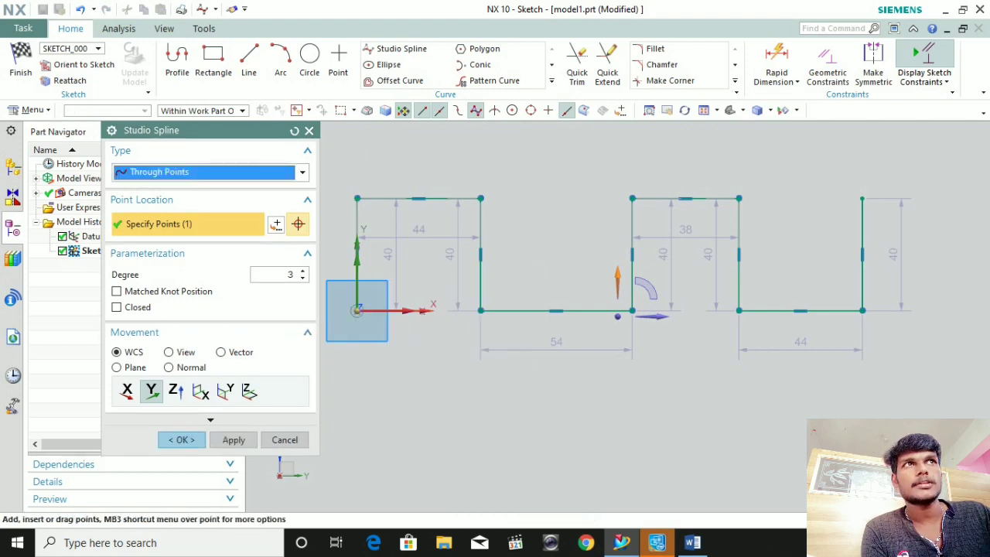
Run the spline through the first top line's midpoint, the 54 line's left end, the 38 line's left end, the last bottom line's left end and the profile's endpoint.
click(418, 199)
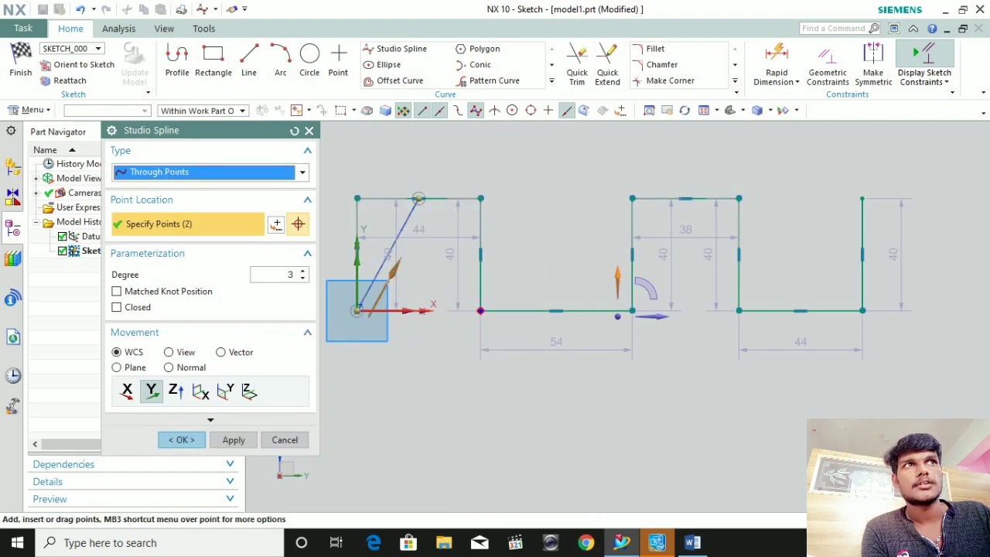
click(480, 311)
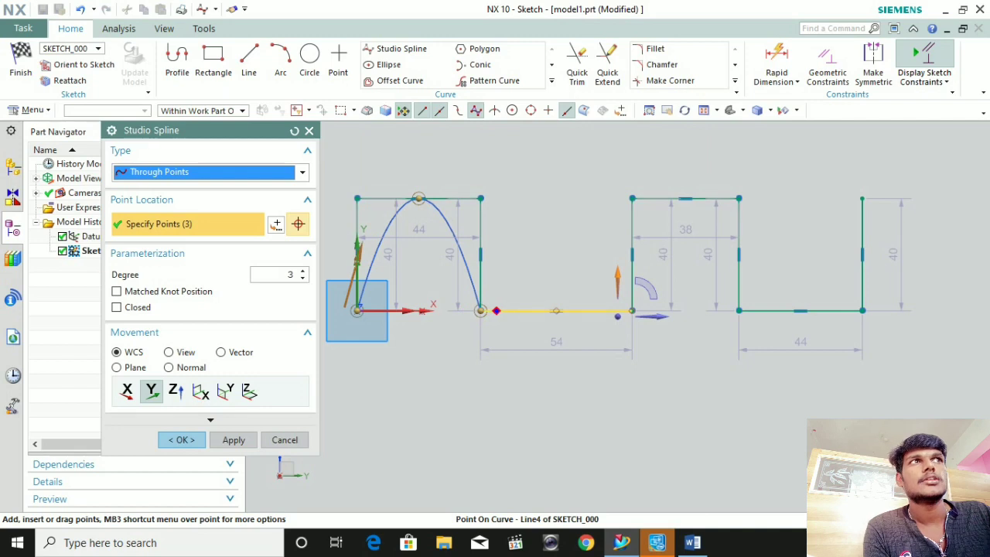
click(632, 198)
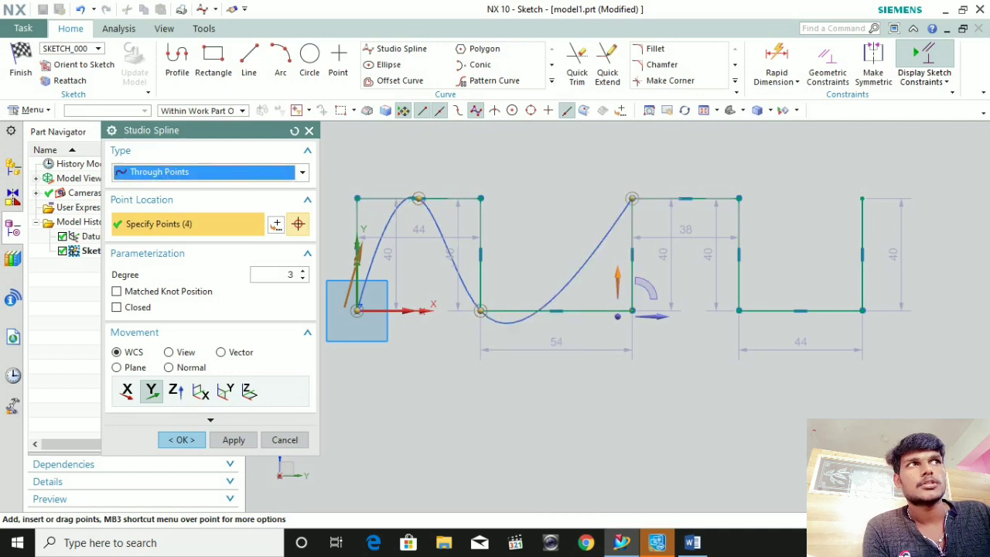
click(739, 310)
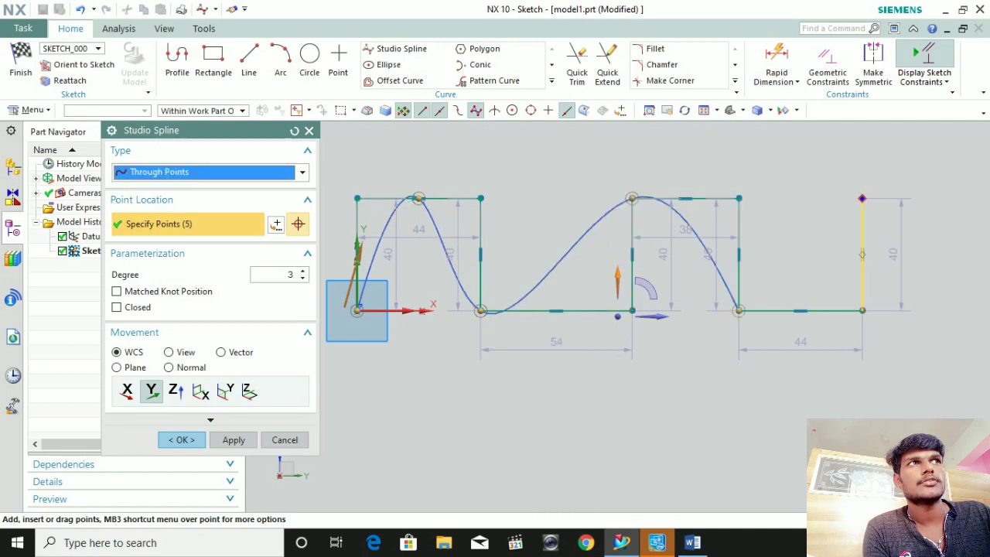
click(862, 199)
click(182, 439)
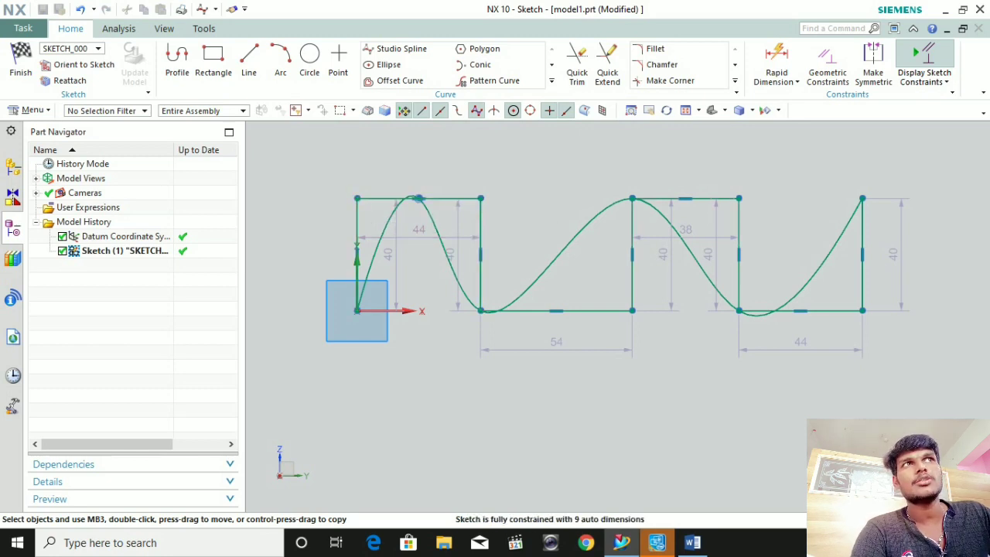
Pull the spline's defining point on the first top line slightly upward, raising that line to a height of about 41.
scroll(398, 181, up, 7)
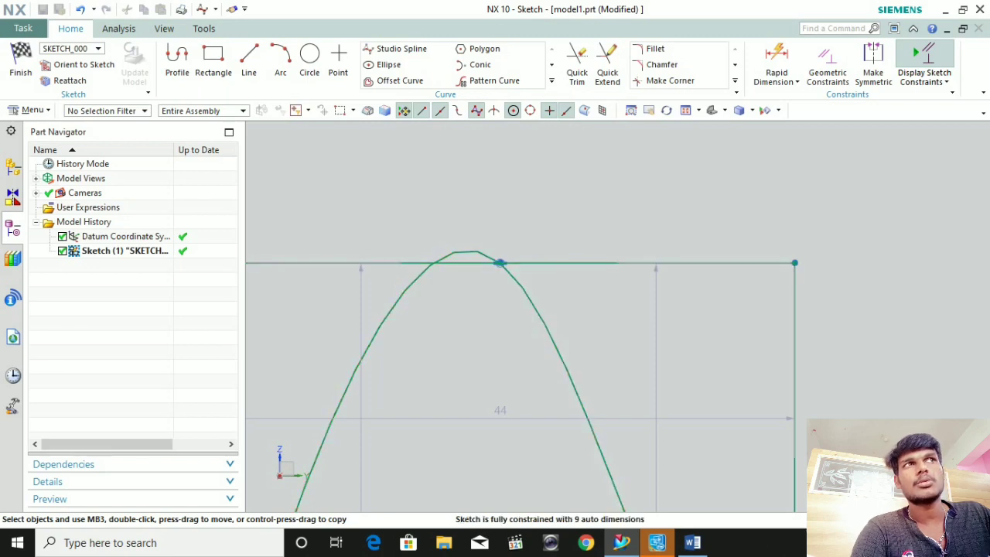
scroll(478, 253, up, 6)
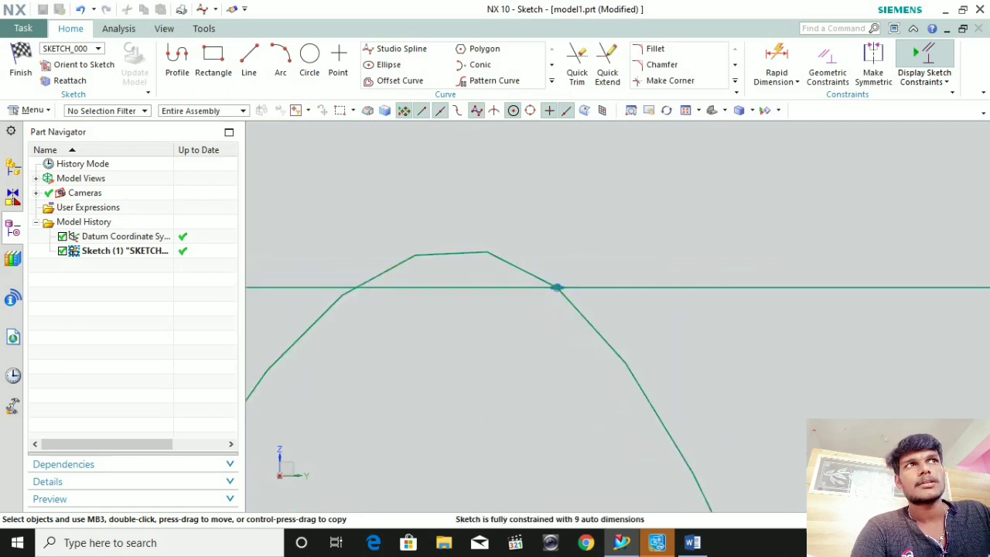
scroll(467, 256, up, 1)
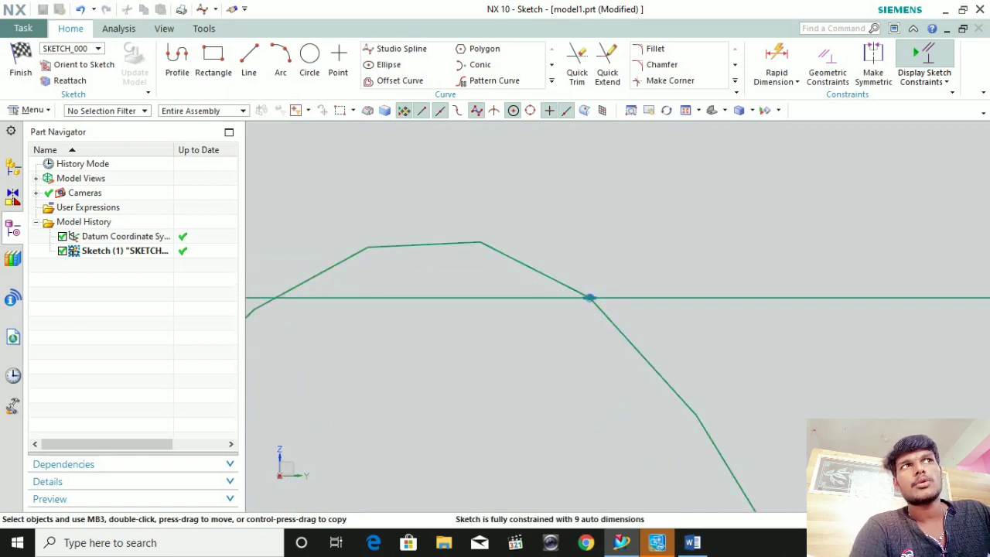
scroll(491, 304, down, 2)
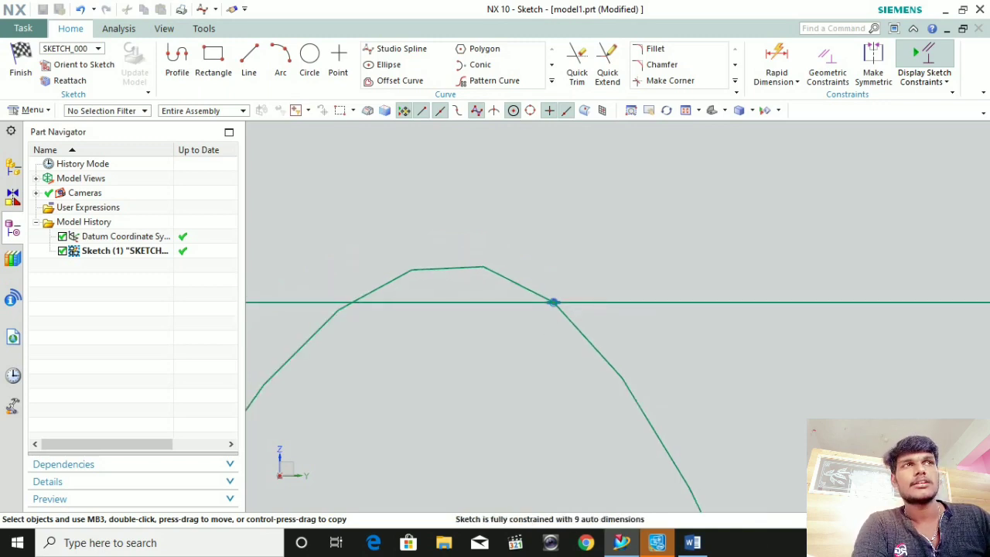
scroll(533, 288, down, 3)
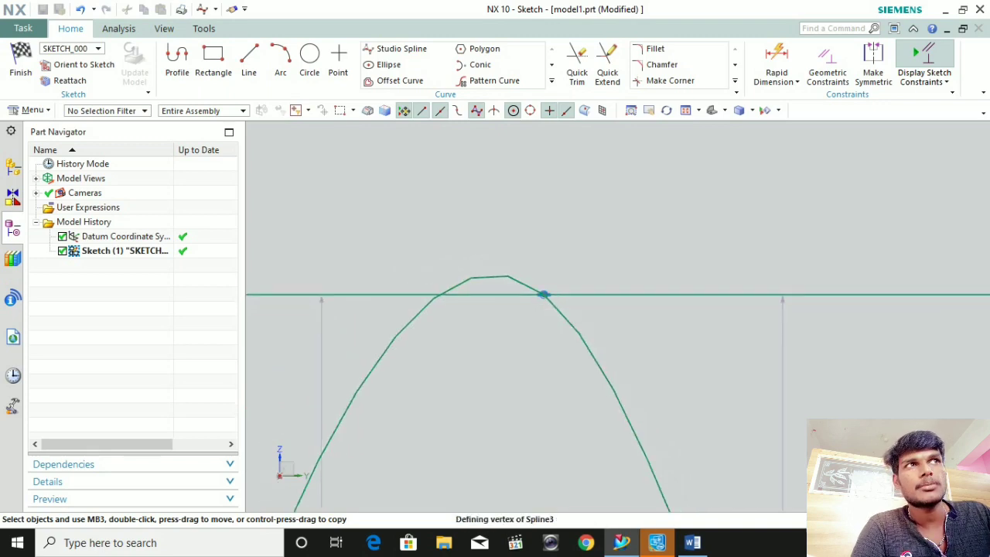
mouse_move(543, 294)
mouse_down()
mouse_move(534, 231)
mouse_move(537, 265)
mouse_move(547, 270)
mouse_up()
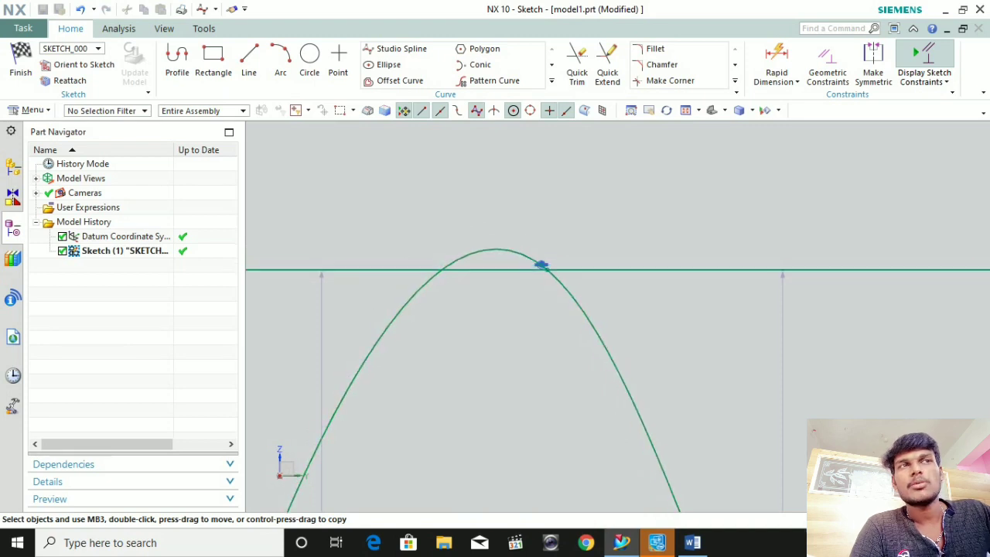
Examine the spline's crests and troughs where it meets the profile's lines and corners along its whole length.
scroll(517, 307, down, 8)
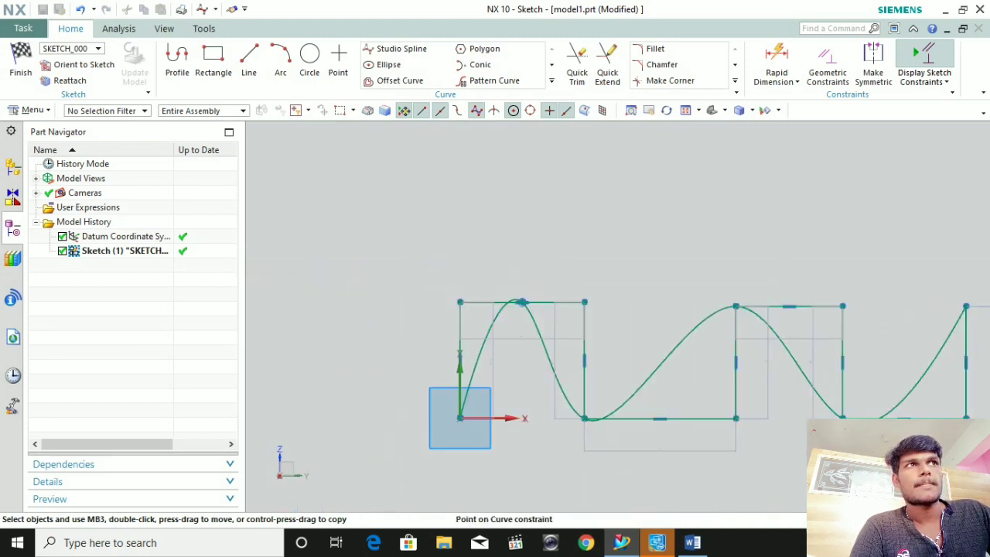
scroll(748, 315, up, 3)
scroll(486, 442, down, 4)
scroll(384, 425, up, 8)
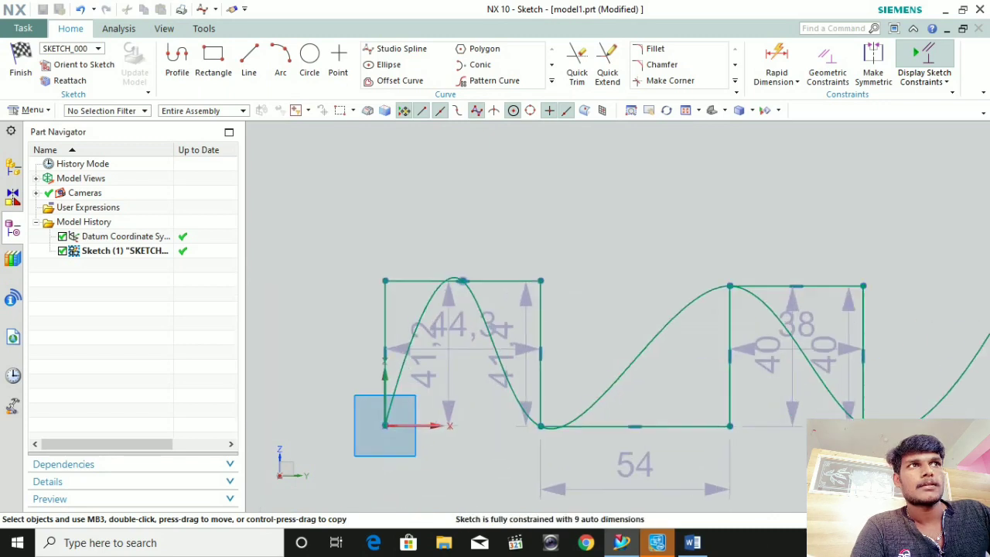
scroll(570, 351, up, 2)
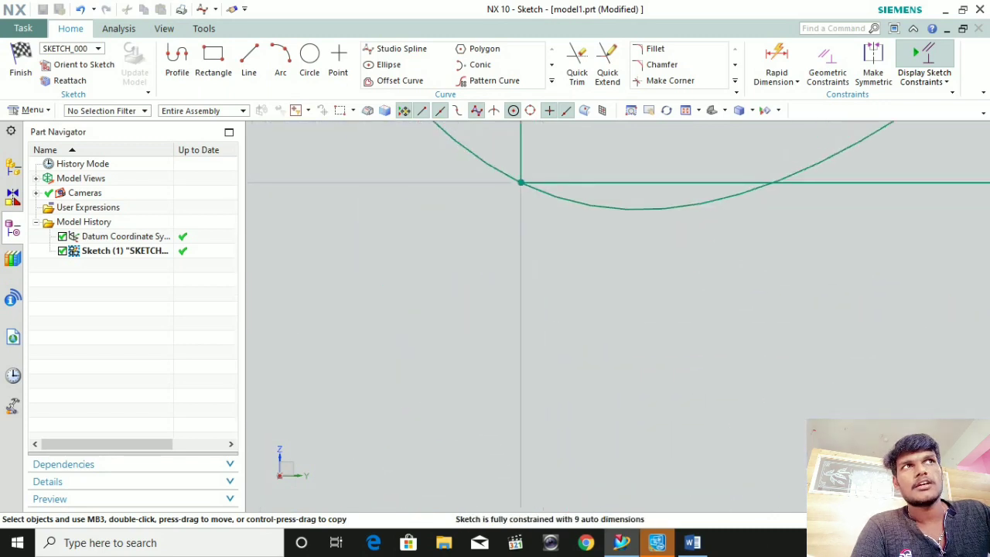
scroll(542, 309, down, 5)
scroll(464, 294, up, 6)
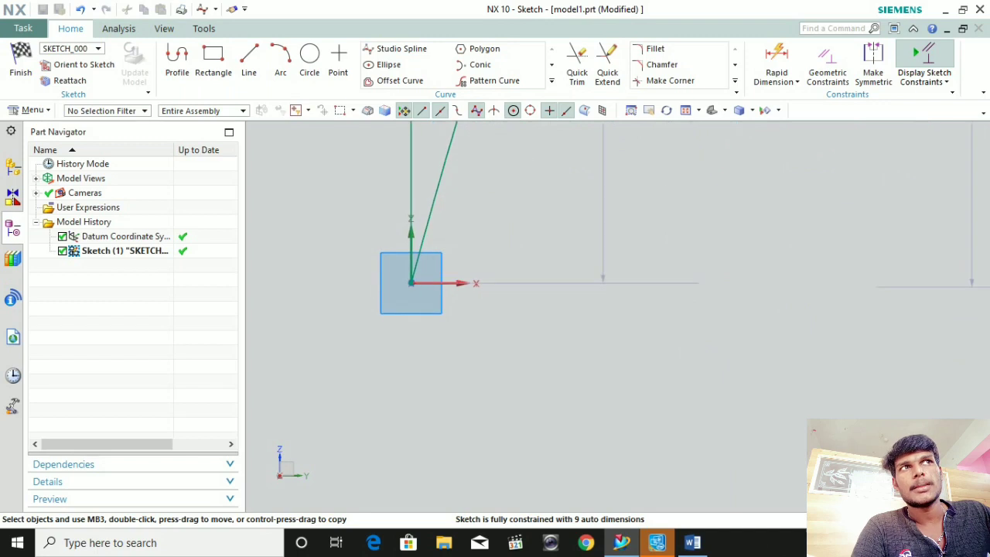
scroll(542, 233, down, 5)
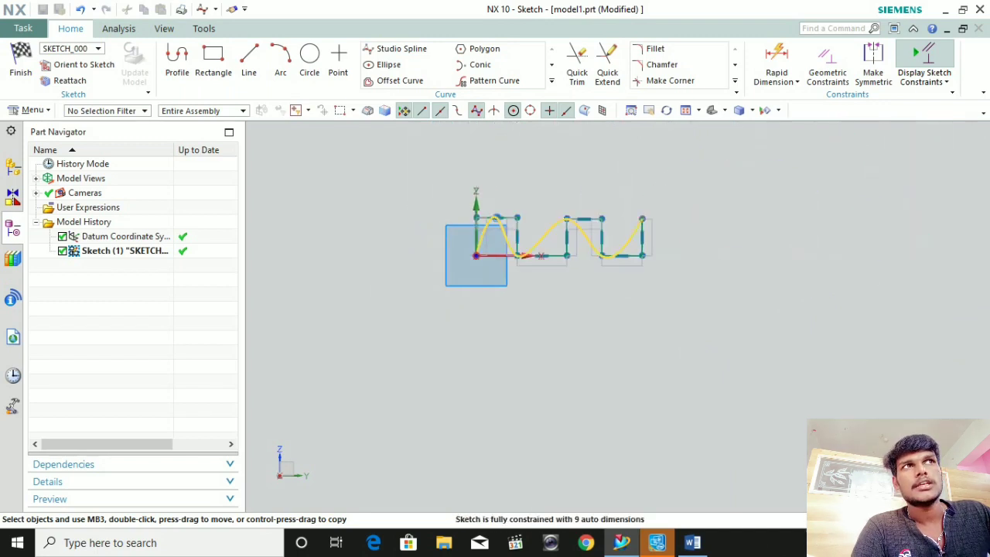
scroll(517, 242, up, 5)
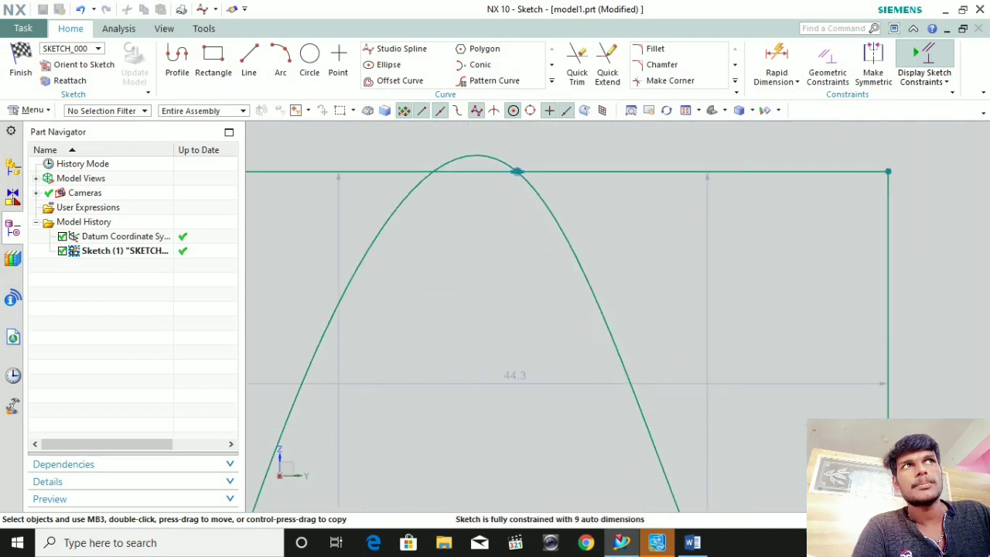
scroll(516, 171, up, 2)
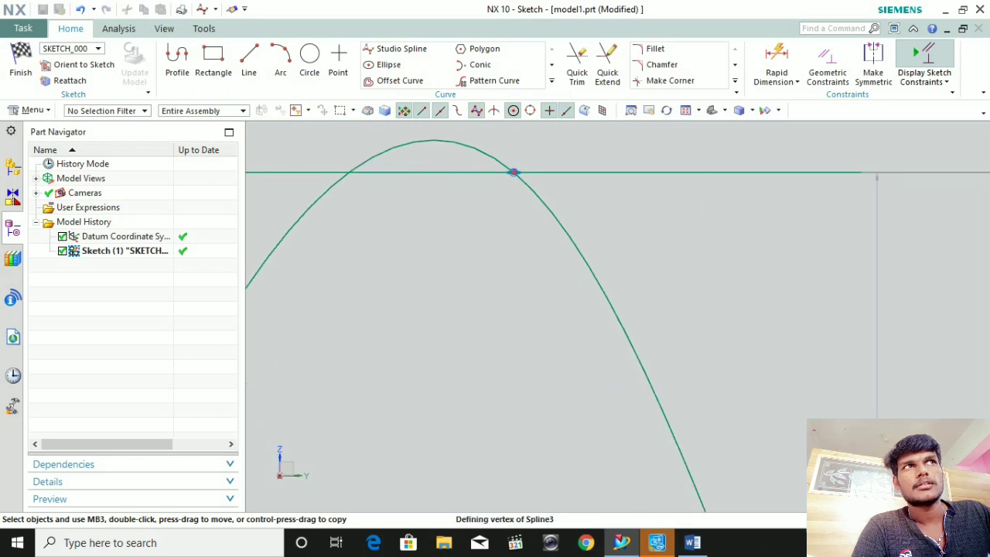
scroll(513, 172, down, 4)
scroll(599, 287, up, 4)
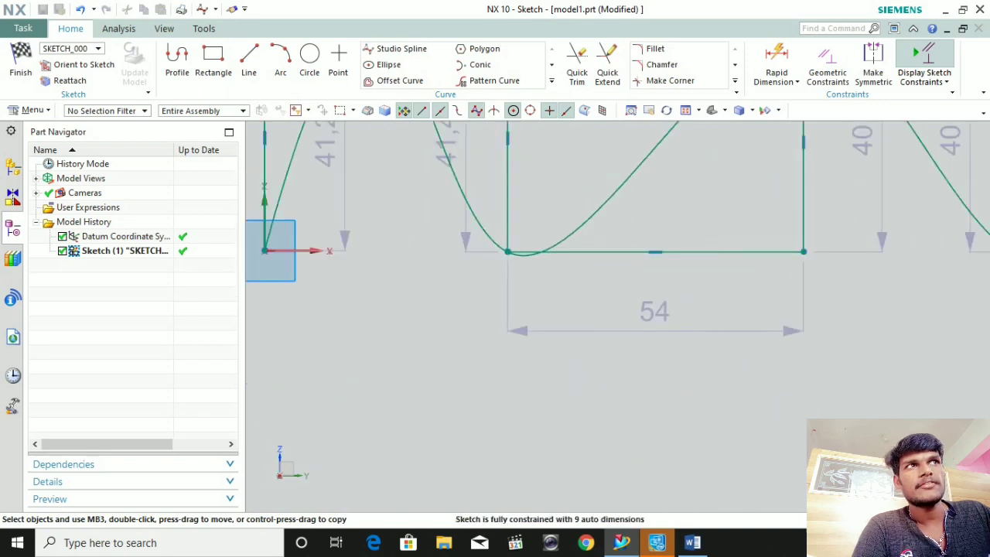
scroll(420, 225, down, 4)
scroll(478, 225, up, 5)
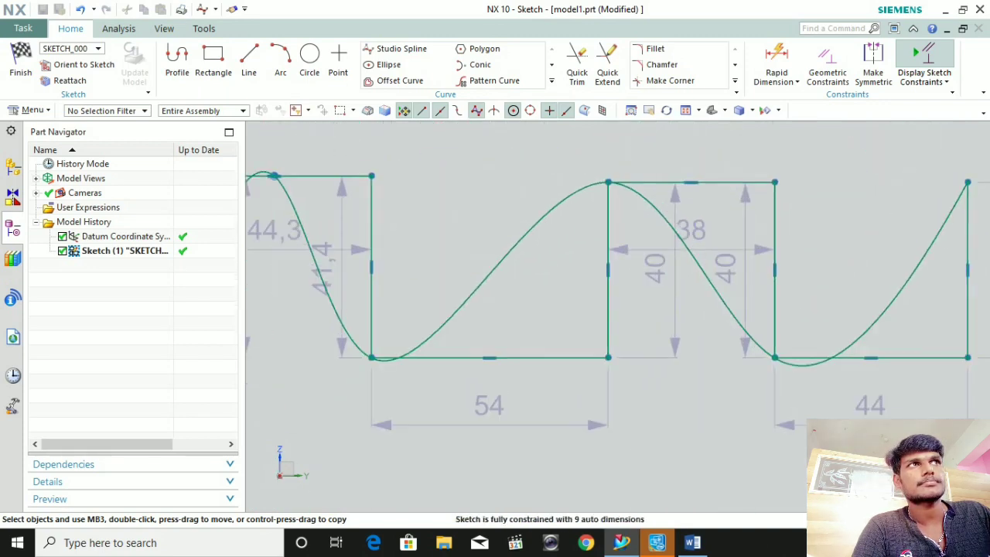
scroll(443, 249, down, 5)
scroll(503, 349, up, 3)
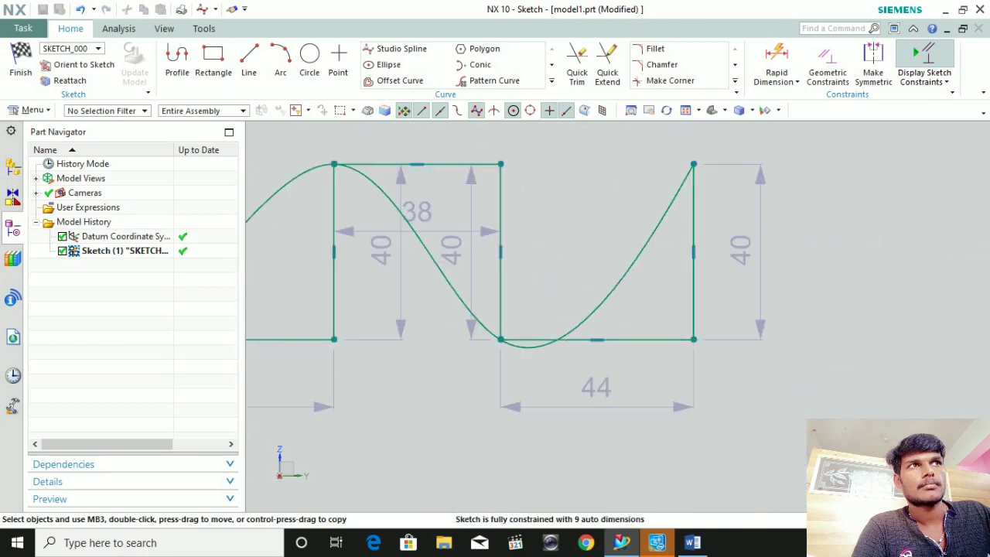
Delete the through-points studio spline from the sketch, leaving the stepped profile.
scroll(503, 348, down, 3)
scroll(553, 338, down, 3)
scroll(443, 340, up, 5)
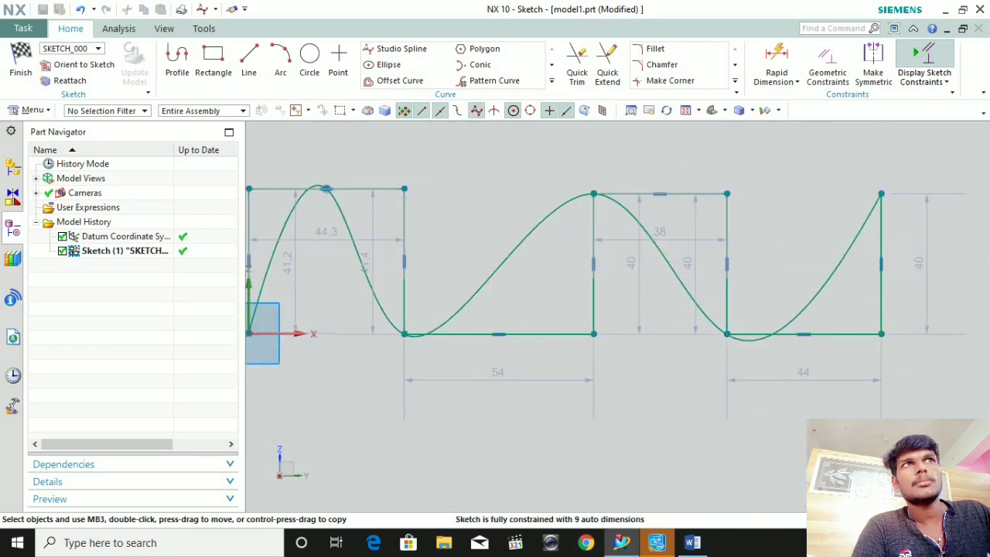
click(352, 243)
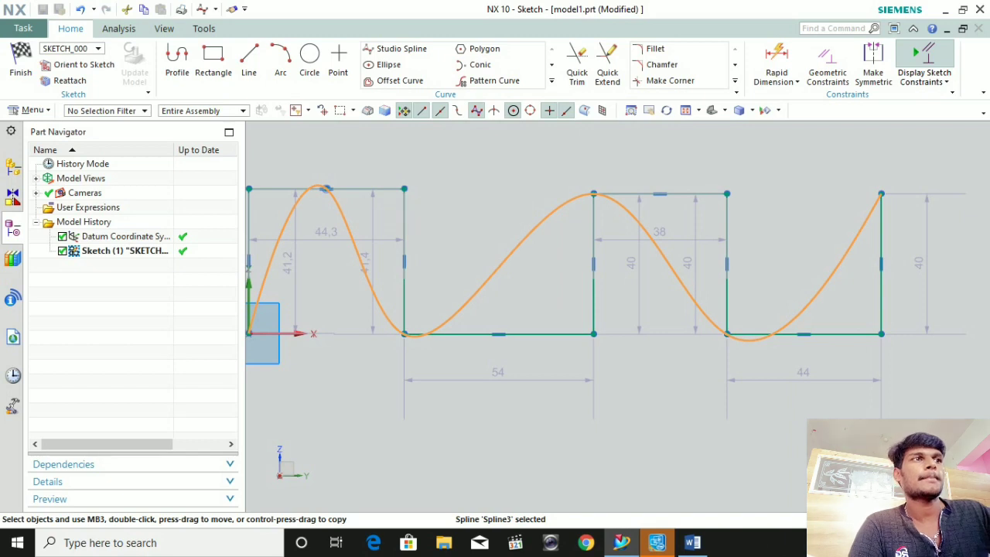
key(Delete)
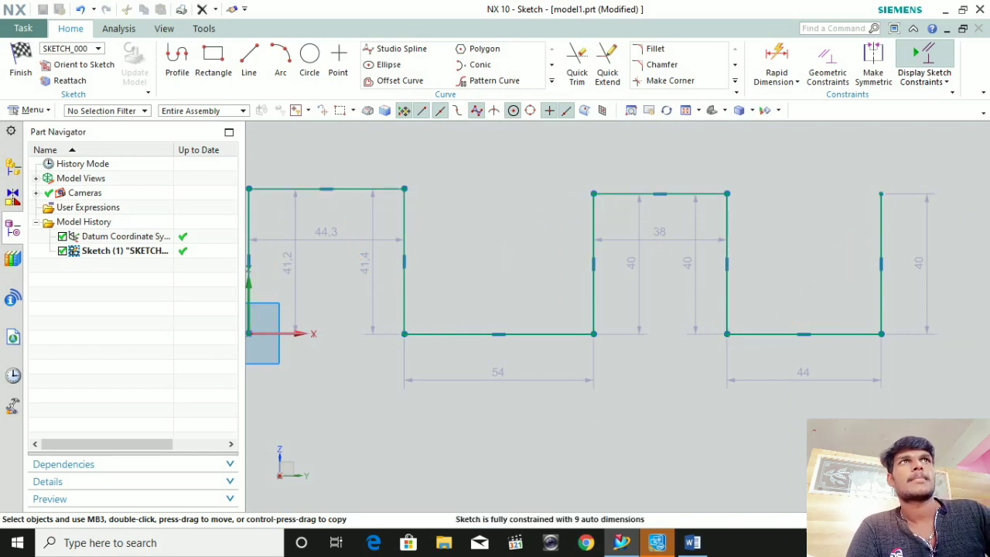
Start a degree 3 By Poles studio spline with poles at the four corners of the profile's first raised section, beginning at the origin.
scroll(346, 409, down, 2)
scroll(431, 153, up, 2)
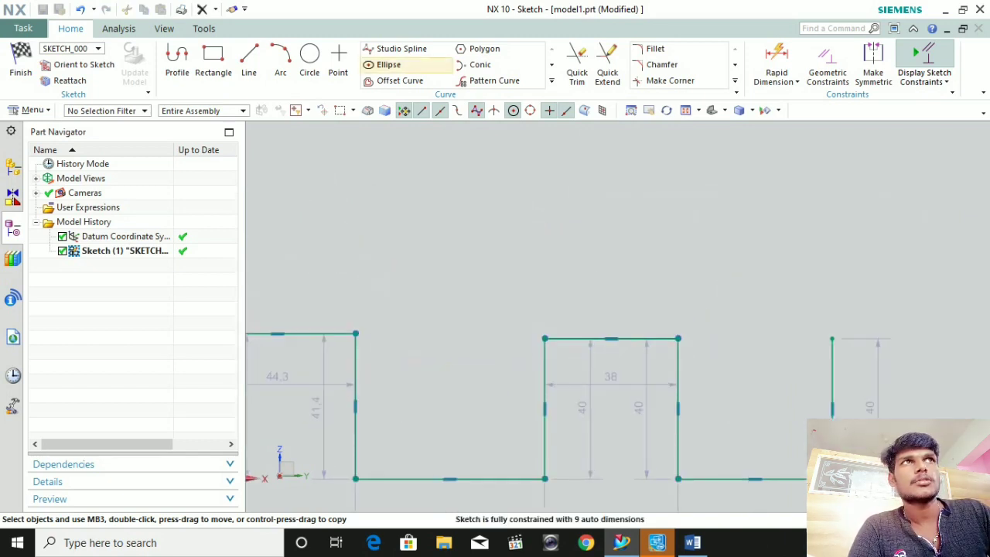
click(399, 48)
scroll(398, 379, down, 2)
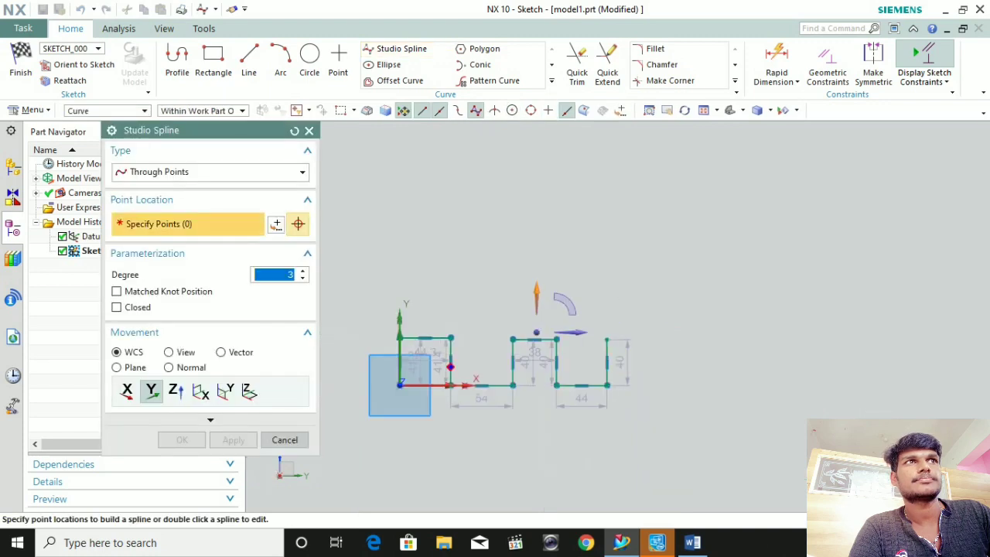
scroll(433, 394, up, 3)
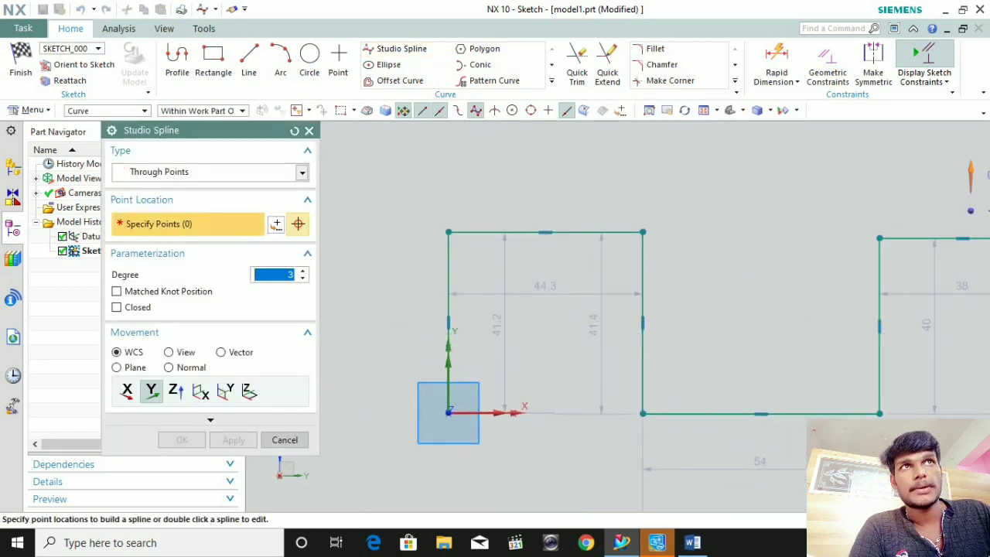
click(303, 172)
click(144, 203)
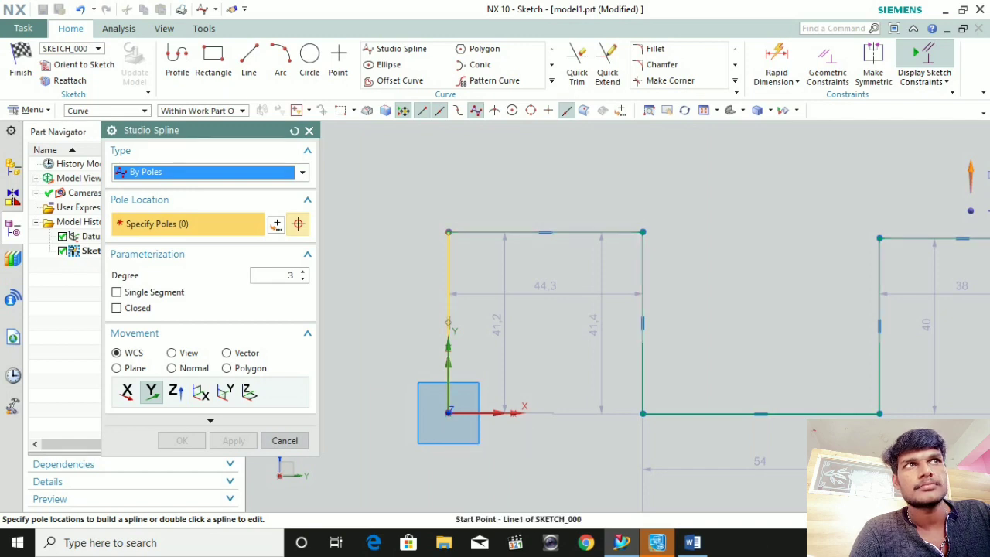
click(448, 412)
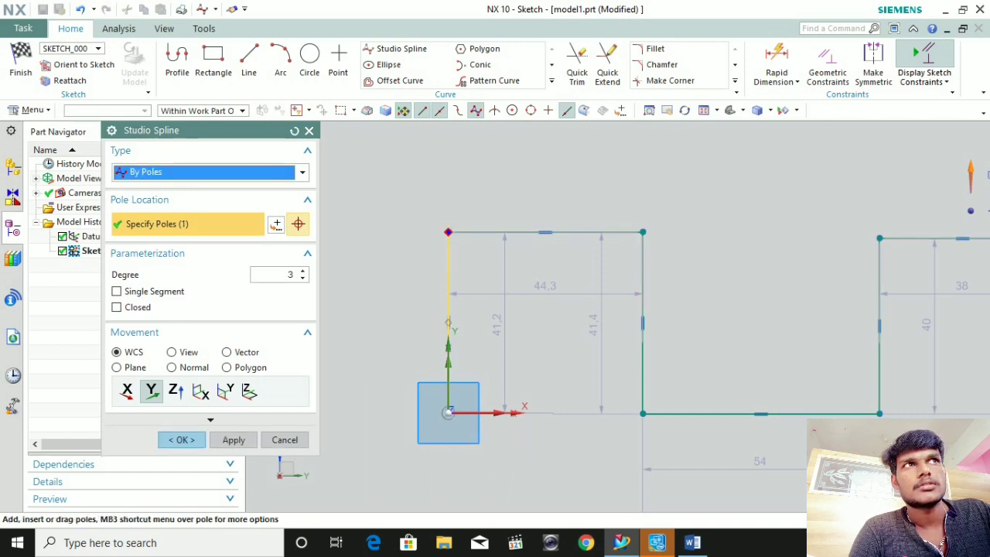
click(448, 232)
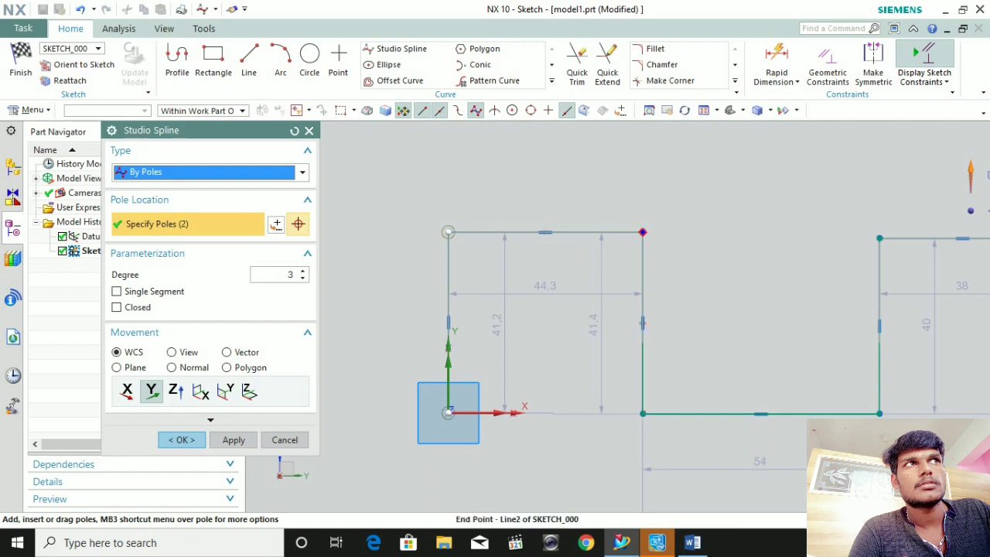
click(643, 232)
click(643, 413)
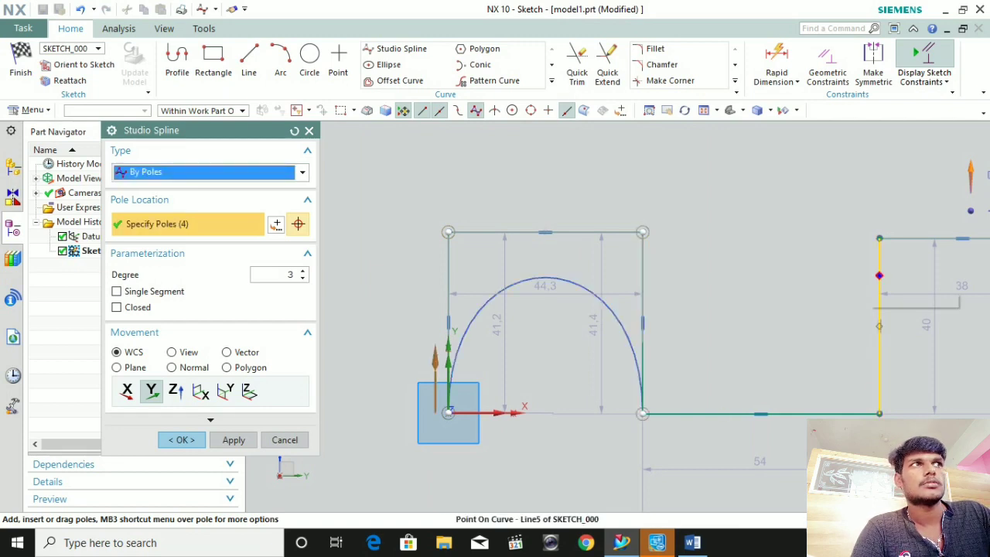
Add poles at the profile's remaining six corners in order, ending at its free endpoint, and create the spline.
click(879, 413)
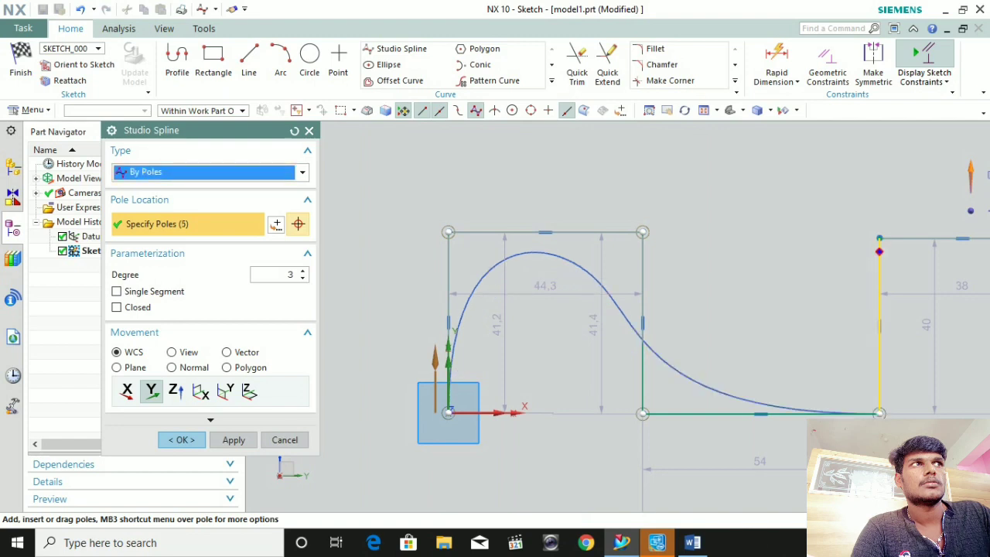
click(879, 239)
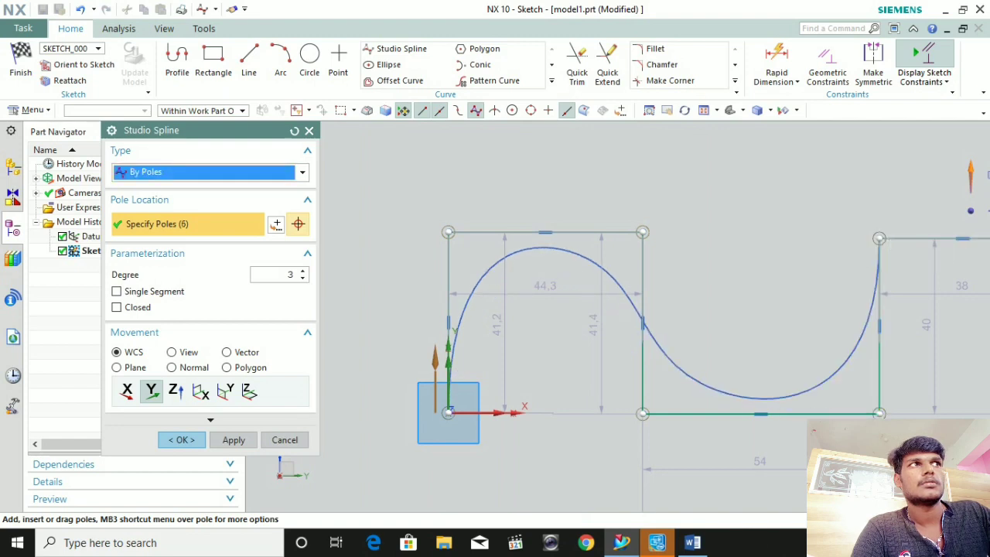
shift+middle_drag(852, 325, 581, 324)
click(776, 238)
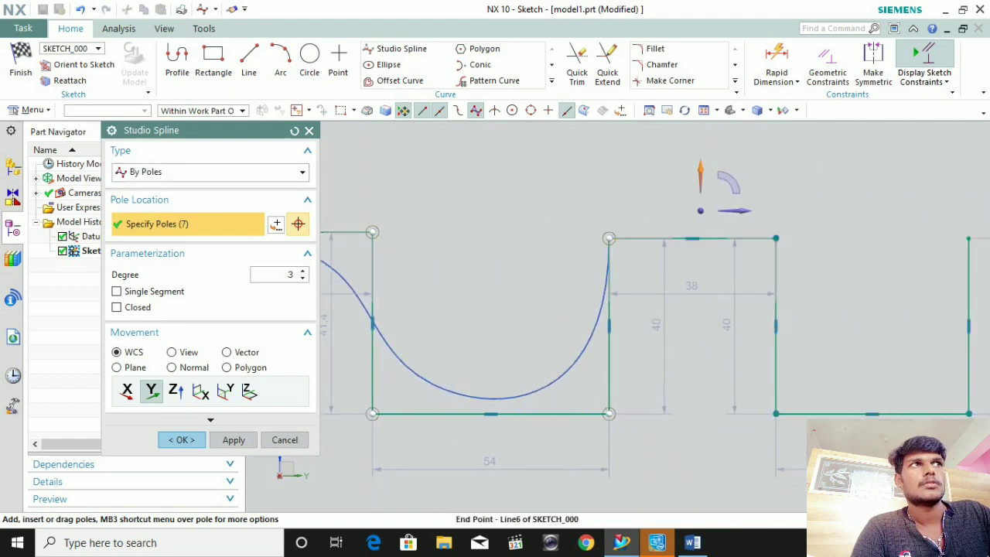
click(776, 414)
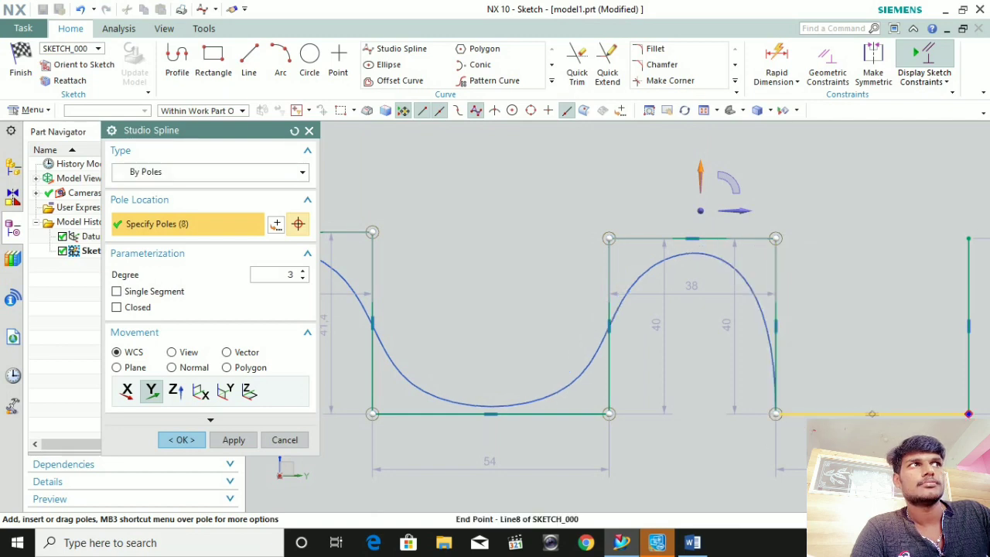
click(968, 414)
click(969, 239)
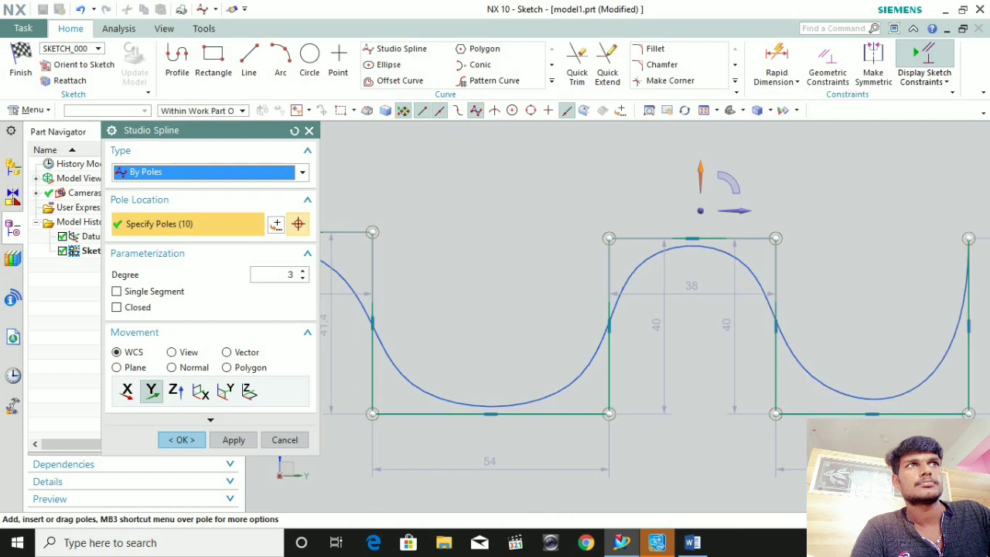
key(Return)
Examine how the by-poles spline runs relative to the profile's corners and lines, especially around the origin and first raised section.
scroll(387, 367, down, 5)
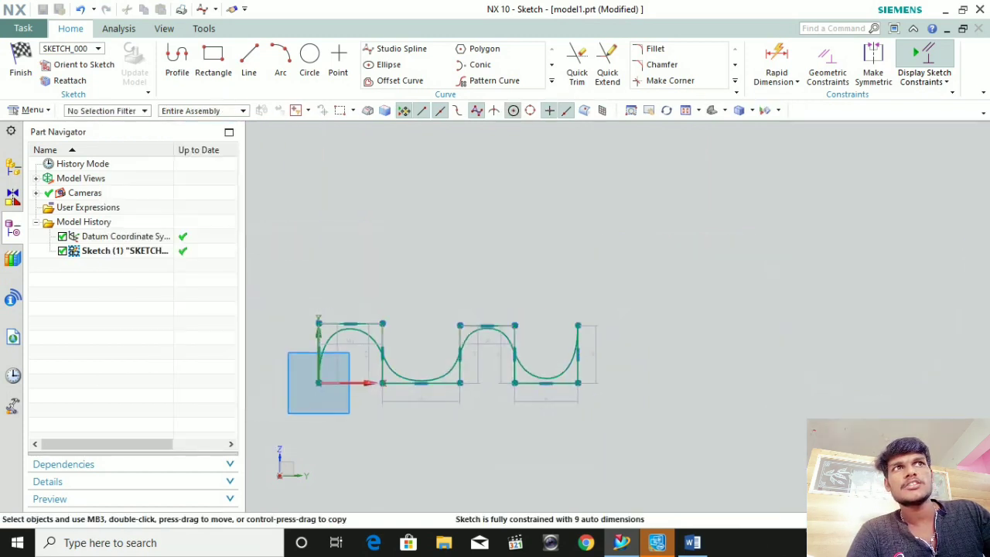
scroll(290, 349, up, 3)
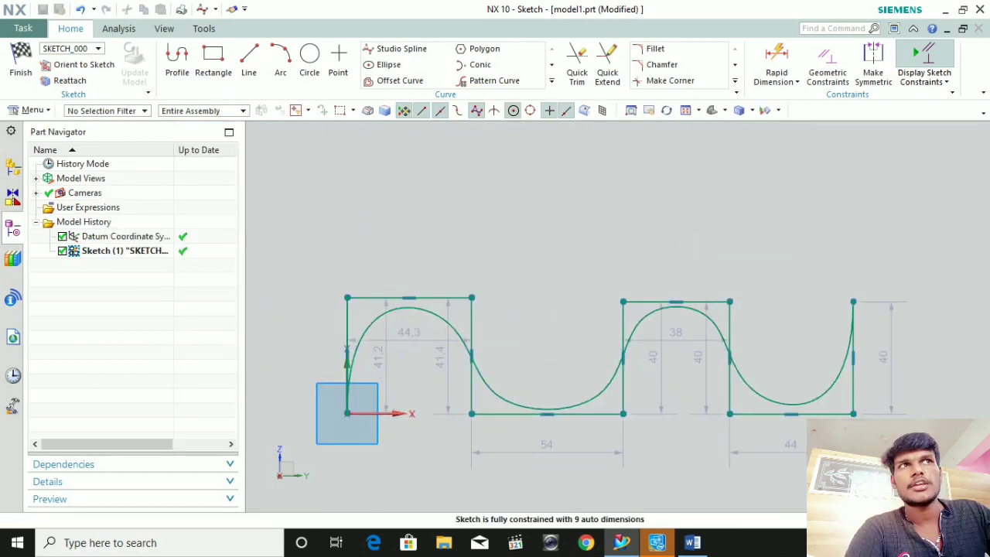
scroll(347, 358, up, 3)
scroll(377, 448, up, 5)
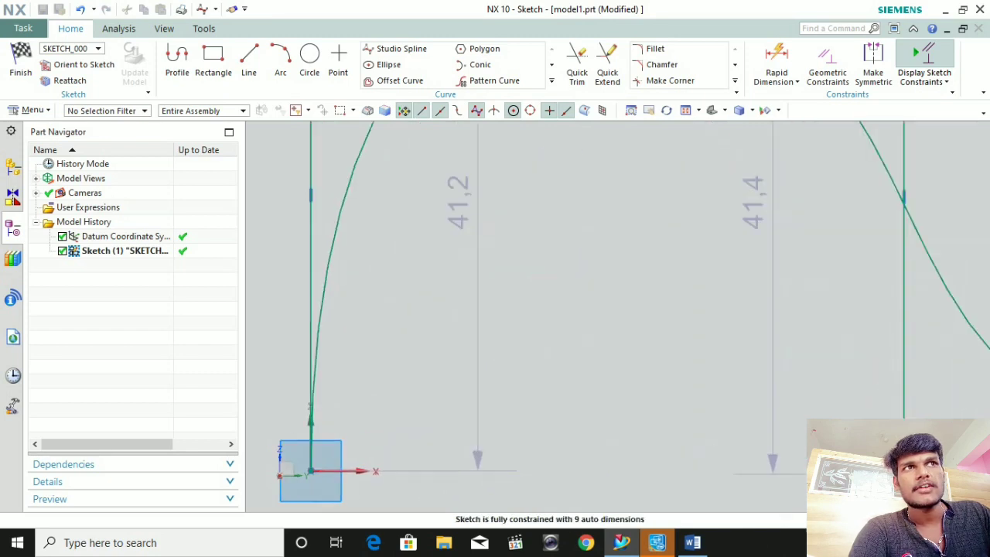
scroll(324, 286, down, 5)
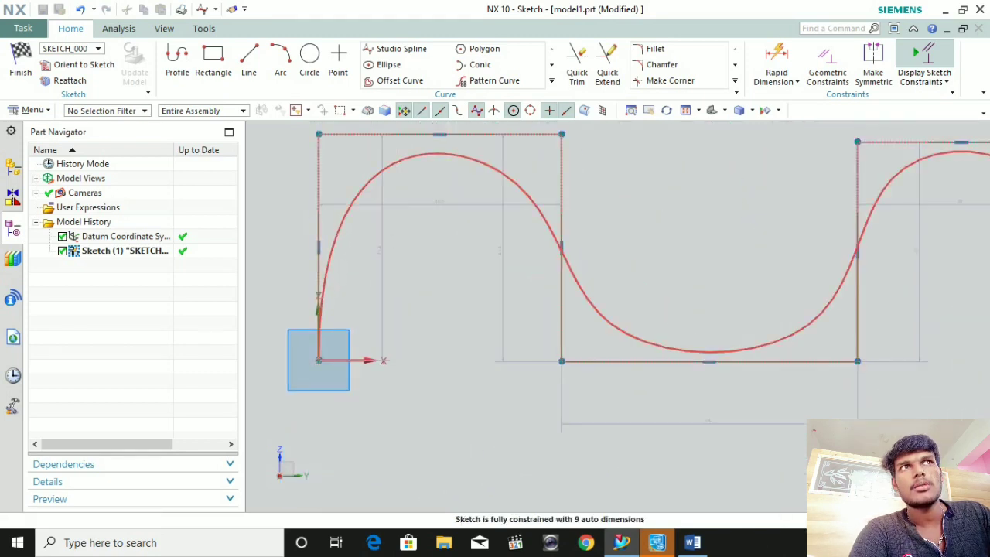
scroll(309, 164, down, 1)
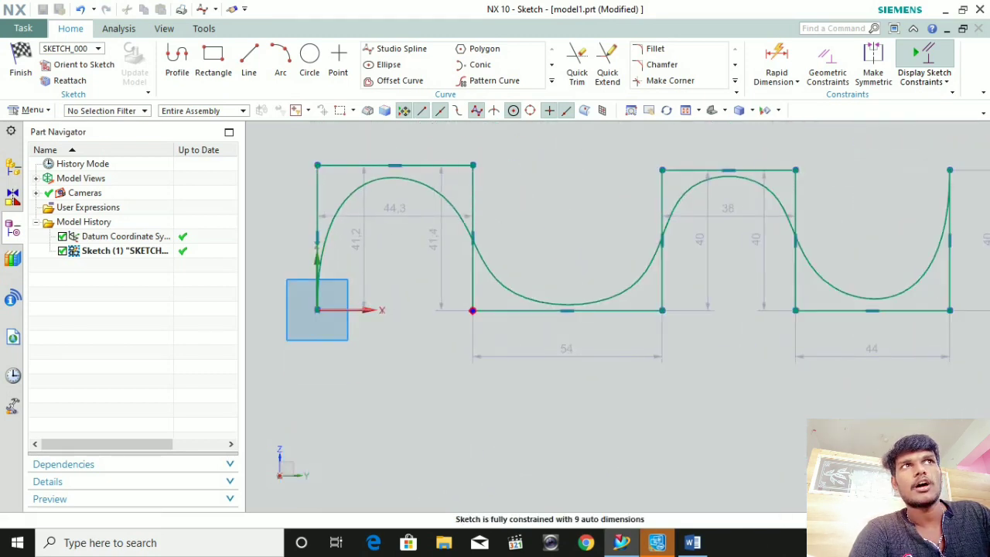
scroll(382, 309, up, 3)
scroll(309, 263, down, 3)
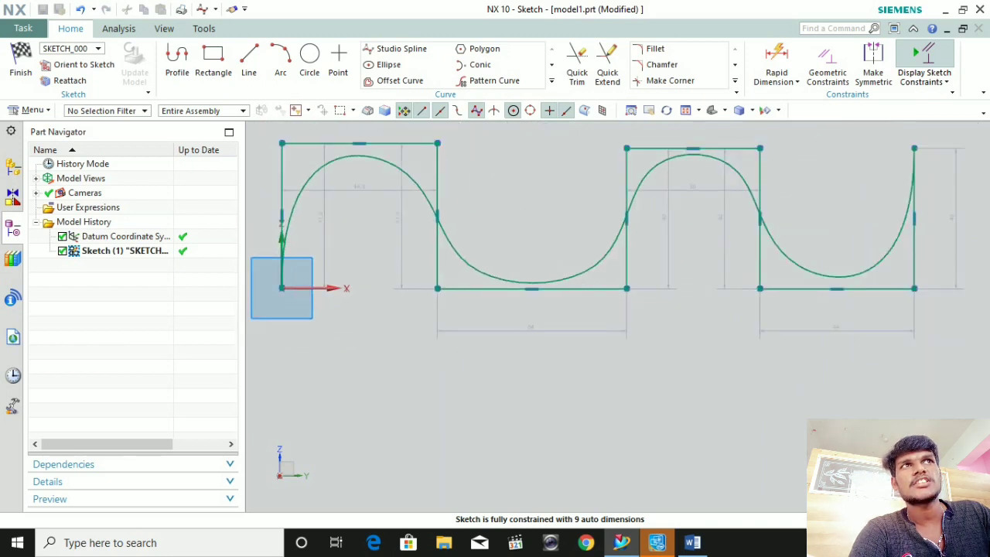
scroll(282, 166, up, 4)
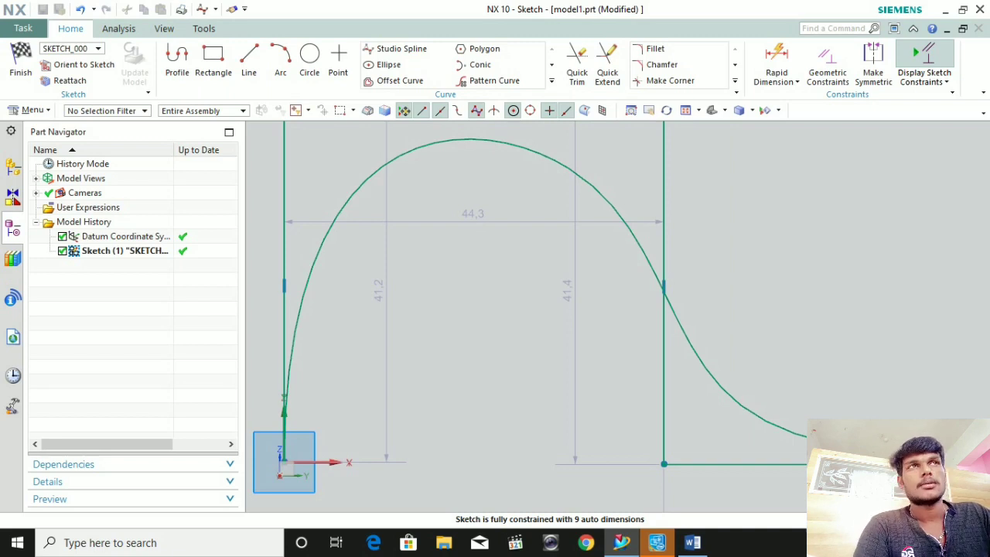
scroll(490, 291, down, 3)
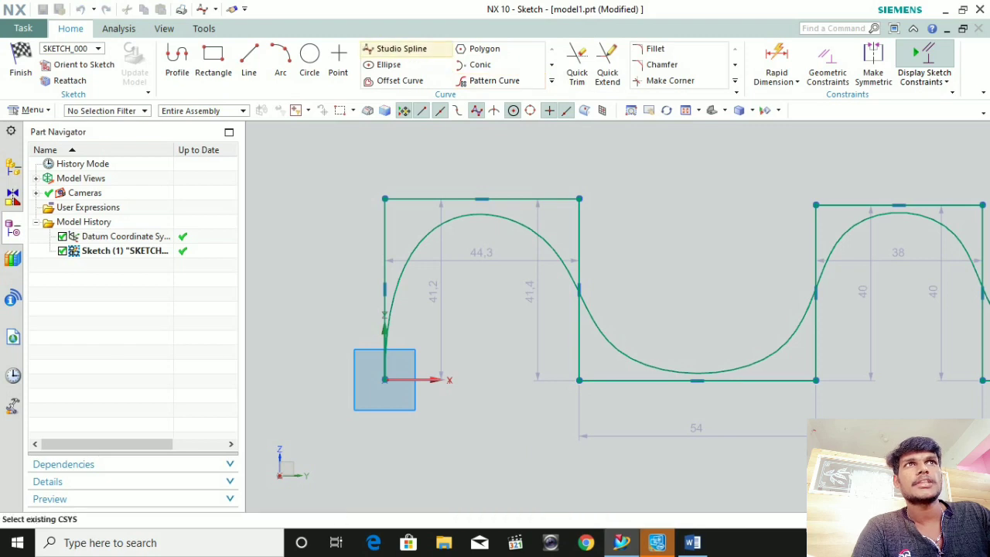
Review the View, Vector, Plane, Normal and WCS movement options for a By Poles studio spline, and leave the command without placing poles.
click(402, 49)
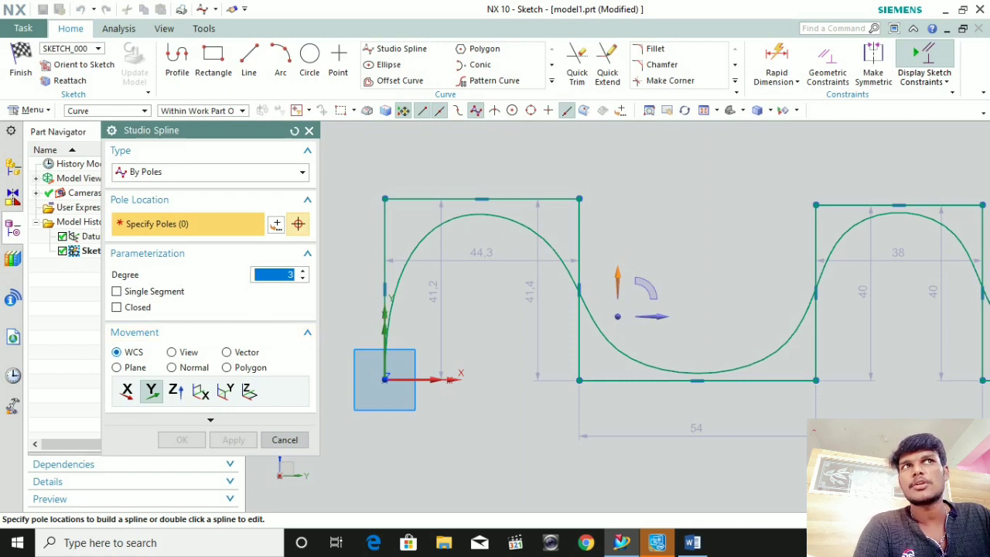
click(172, 352)
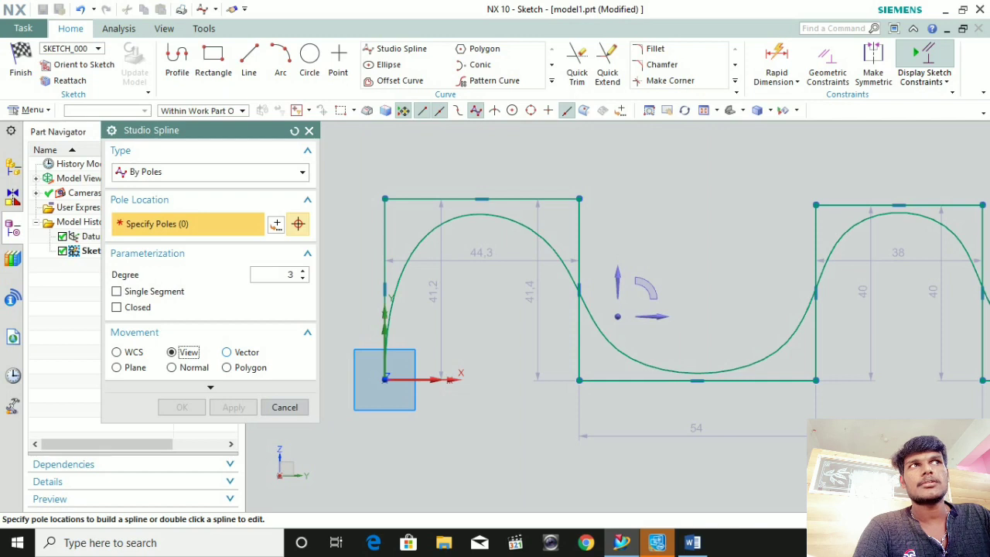
click(227, 352)
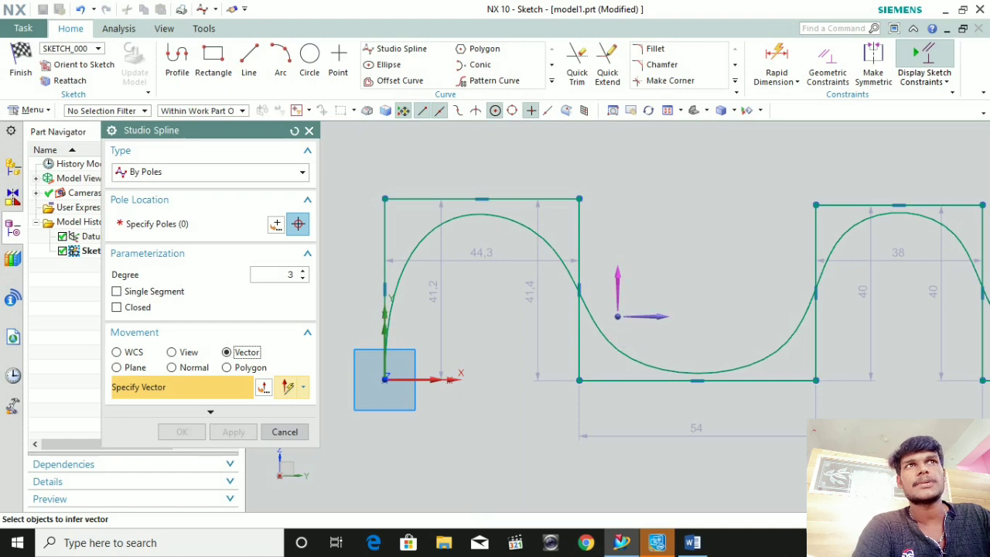
click(117, 368)
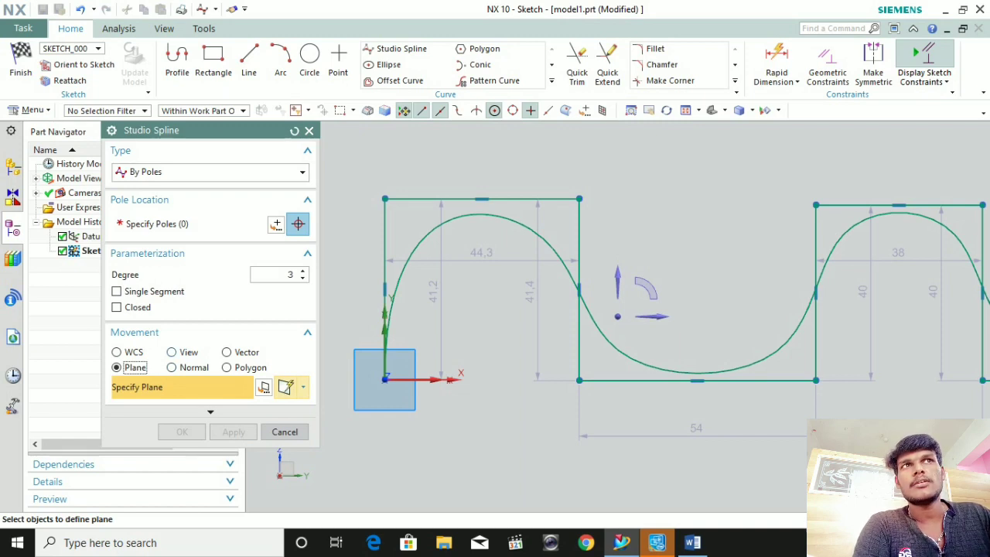
click(171, 352)
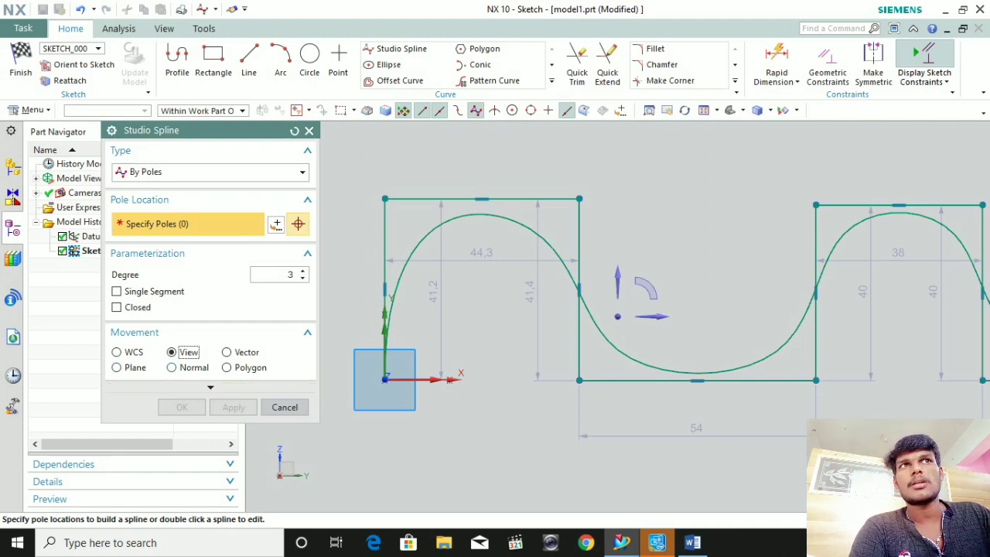
click(172, 367)
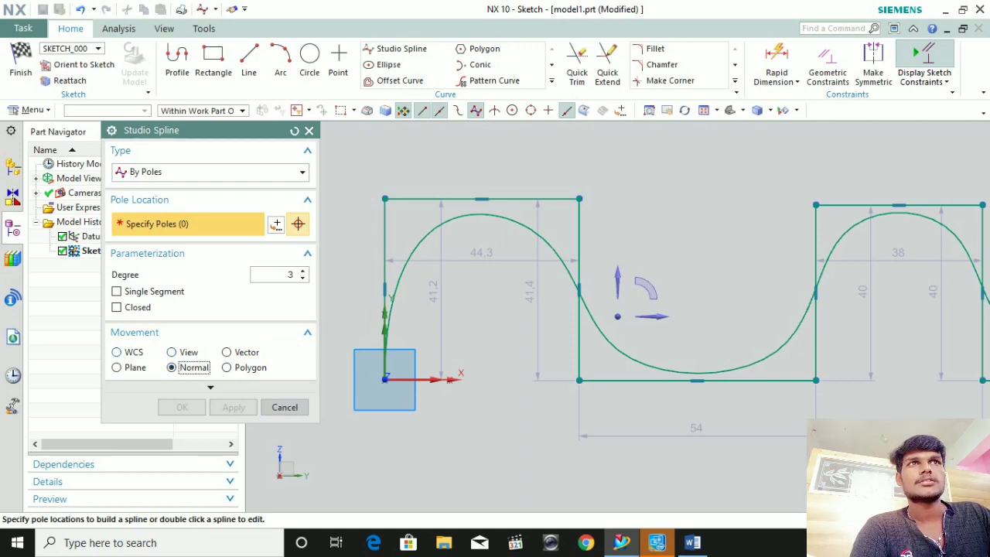
click(116, 352)
key(Escape)
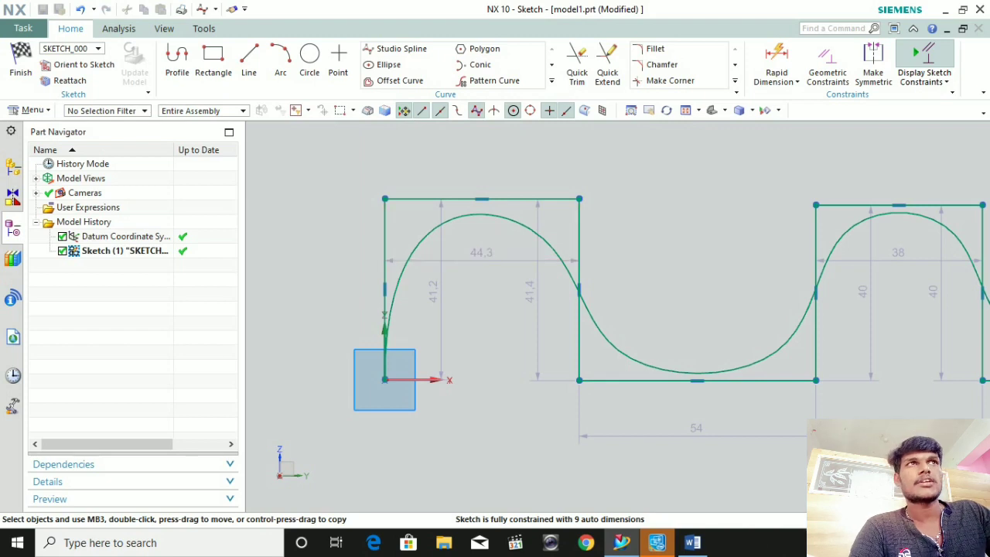
Delete the lines and dimensions enclosed by box selections around the profile's two raised sections.
scroll(550, 254, down, 3)
scroll(807, 346, up, 1)
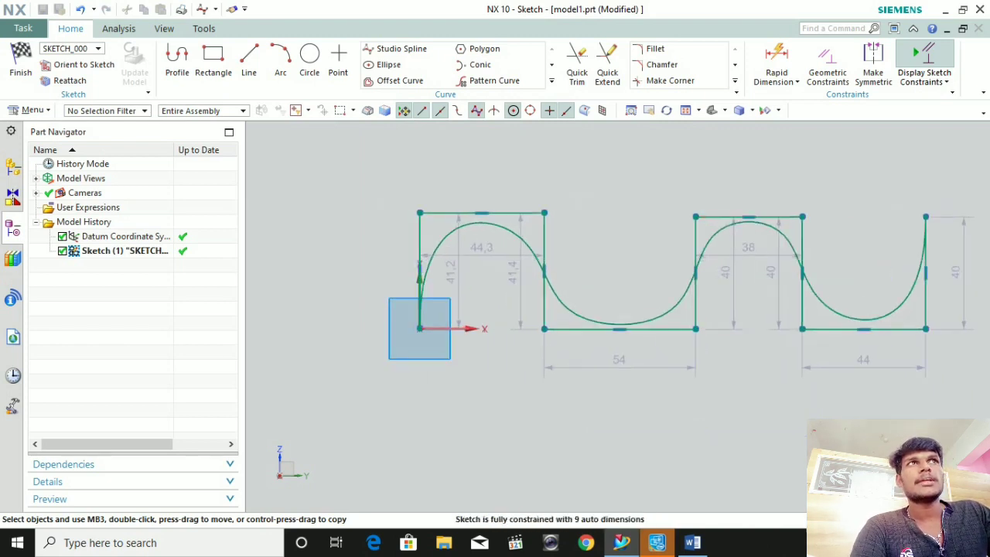
scroll(491, 166, down, 2)
drag(439, 167, 644, 263)
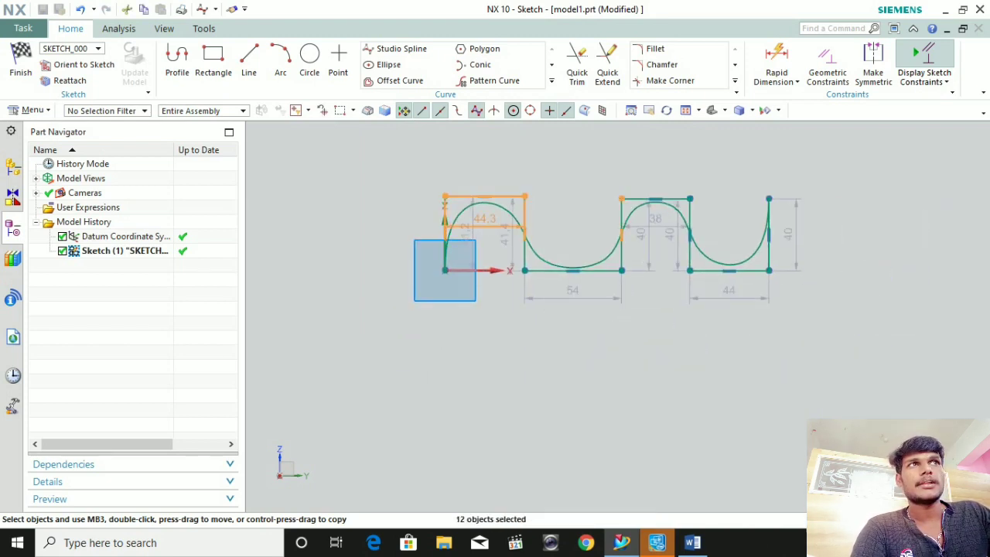
scroll(422, 261, up, 2)
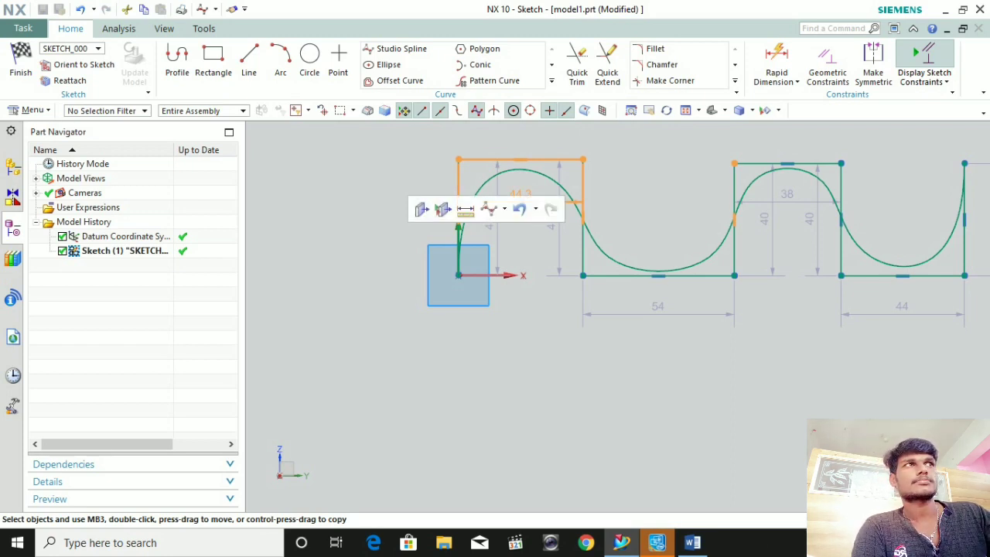
scroll(609, 258, down, 4)
scroll(780, 226, up, 2)
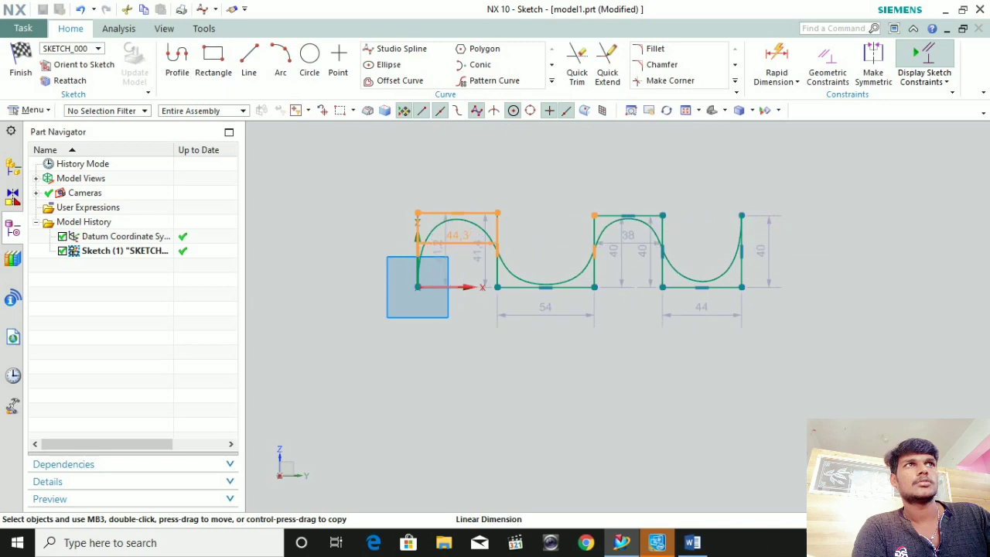
drag(517, 200, 734, 326)
right_click(659, 249)
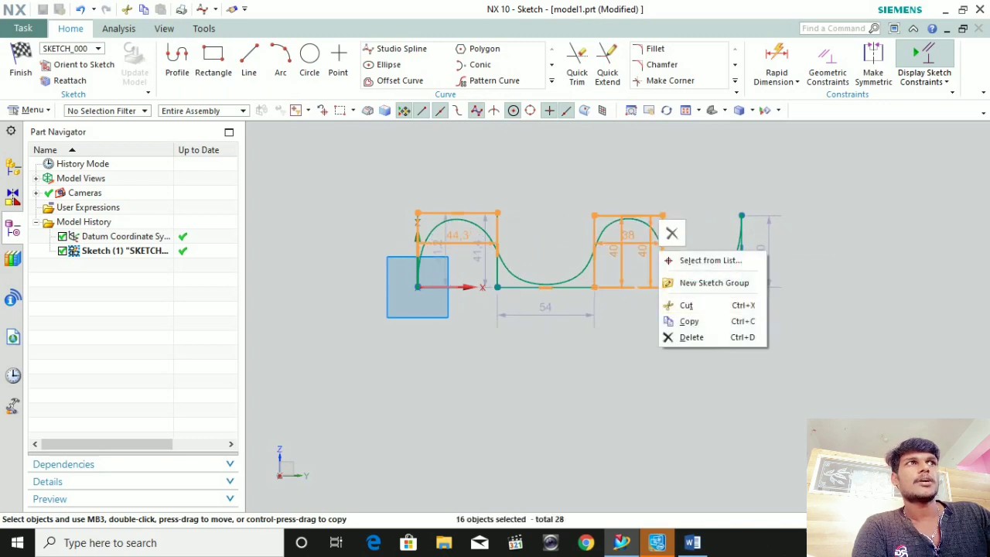
click(692, 336)
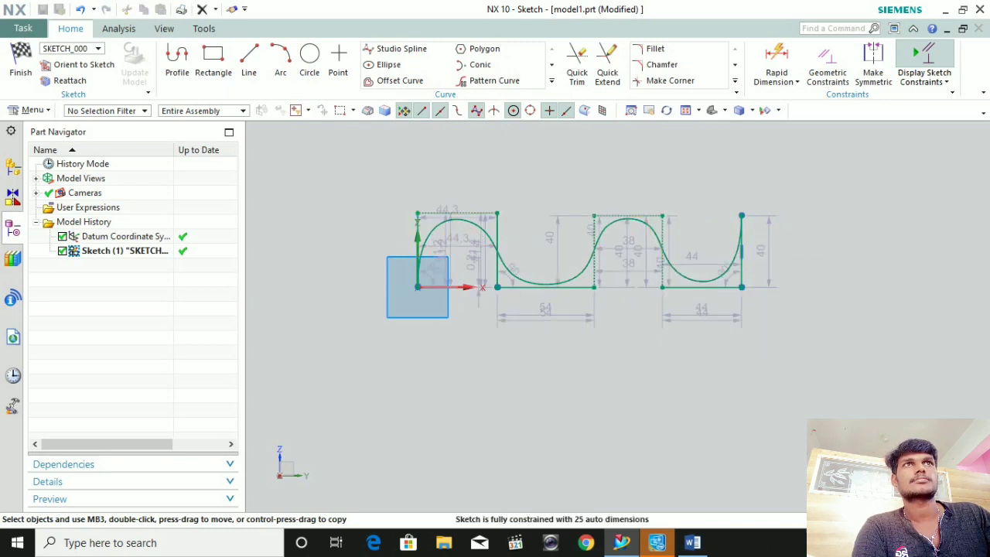
drag(412, 191, 749, 306)
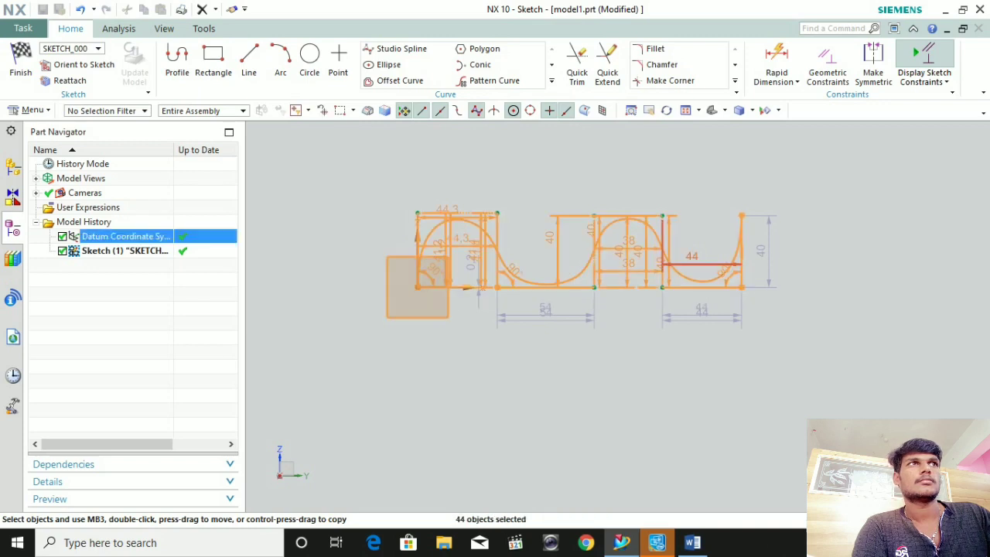
right_click(672, 314)
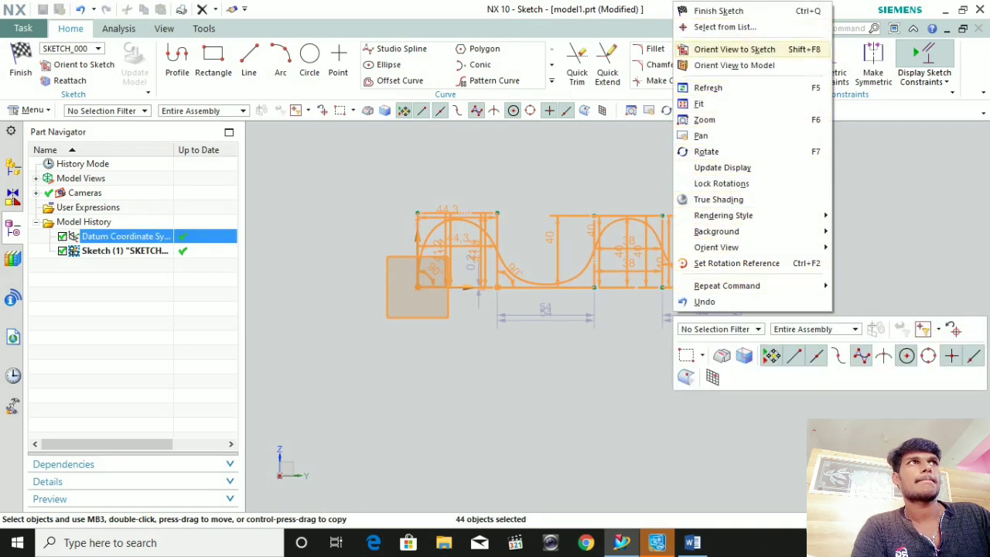
click(734, 48)
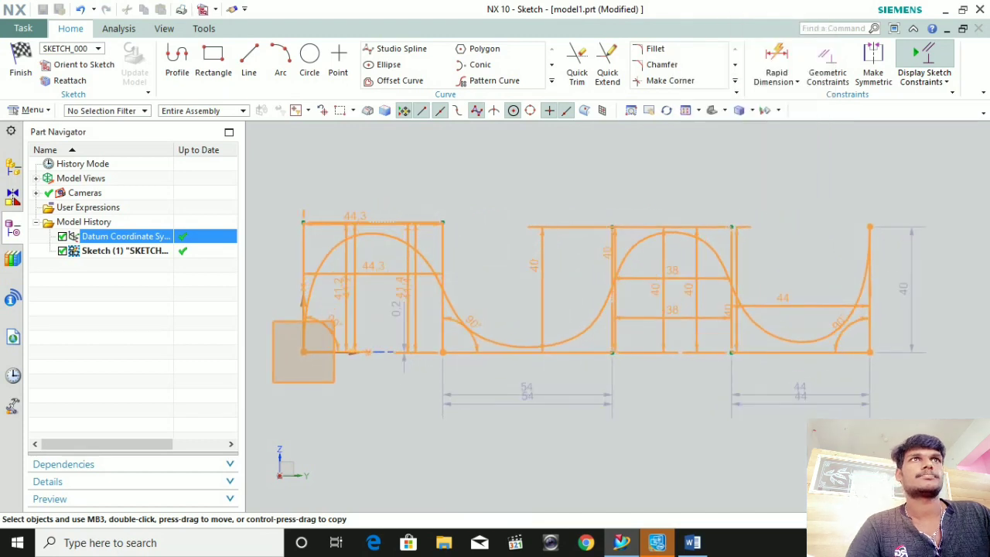
key(Escape)
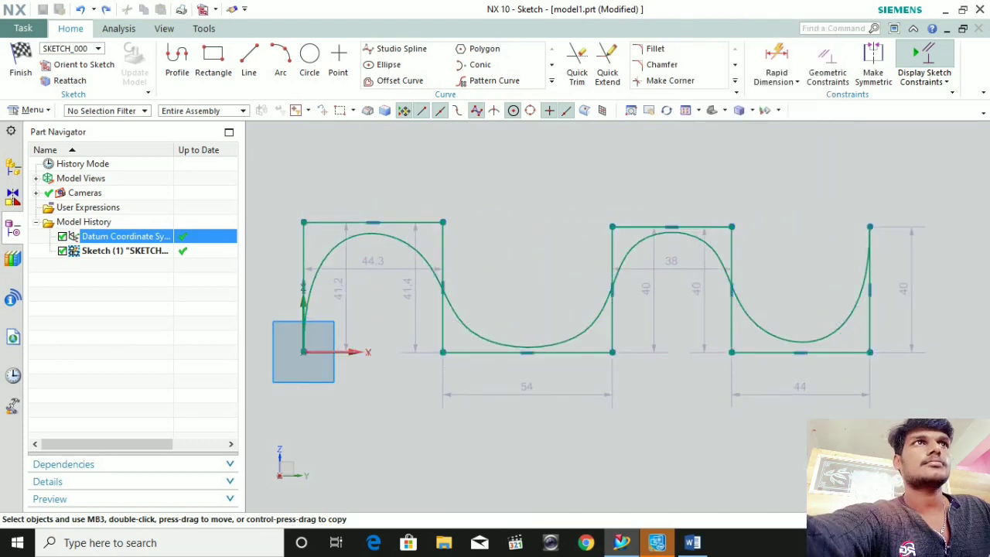
Undo back through the spline, the dimension changes and all the profile lines until the sketch is empty.
key(ctrl+z)
key(ctrl+z)
key(ctrl+z)
key(ctrl+z)
key(ctrl+z)
key(ctrl+z)
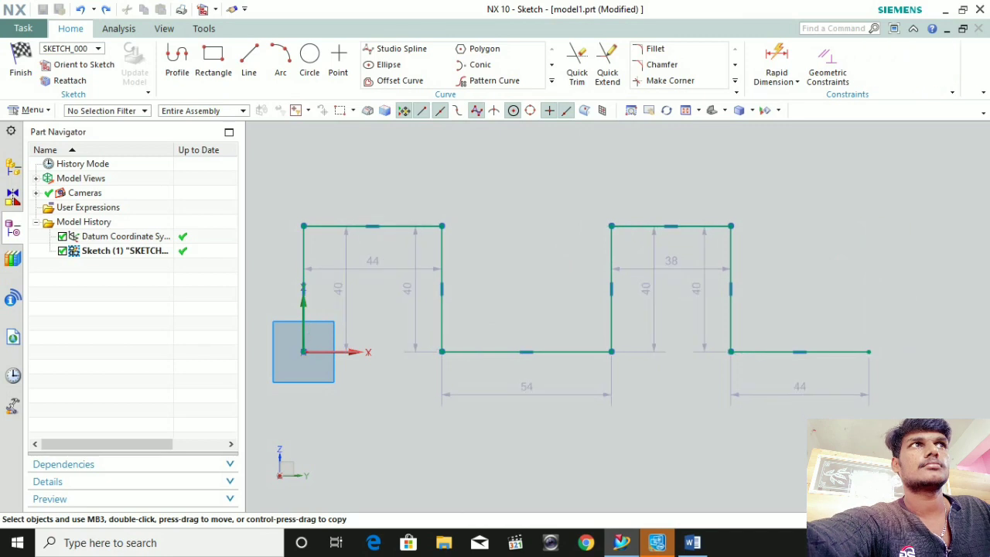
key(ctrl+z)
key(ctrl+z)
key(ctrl+z)
key(ctrl+z)
key(ctrl+z)
key(ctrl+z)
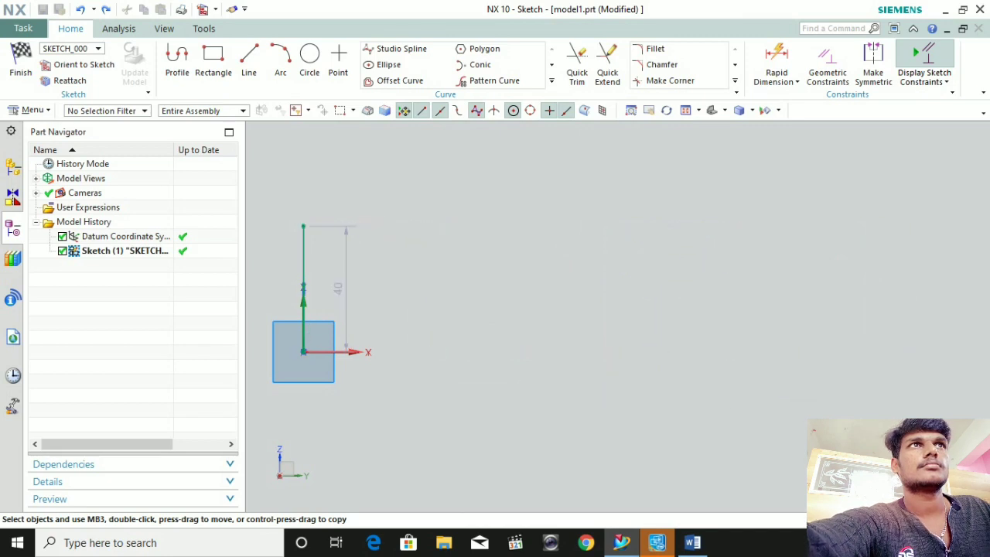
Bring the empty sketch's origin to the middle of the view and orient the view to the sketch.
right_click(344, 70)
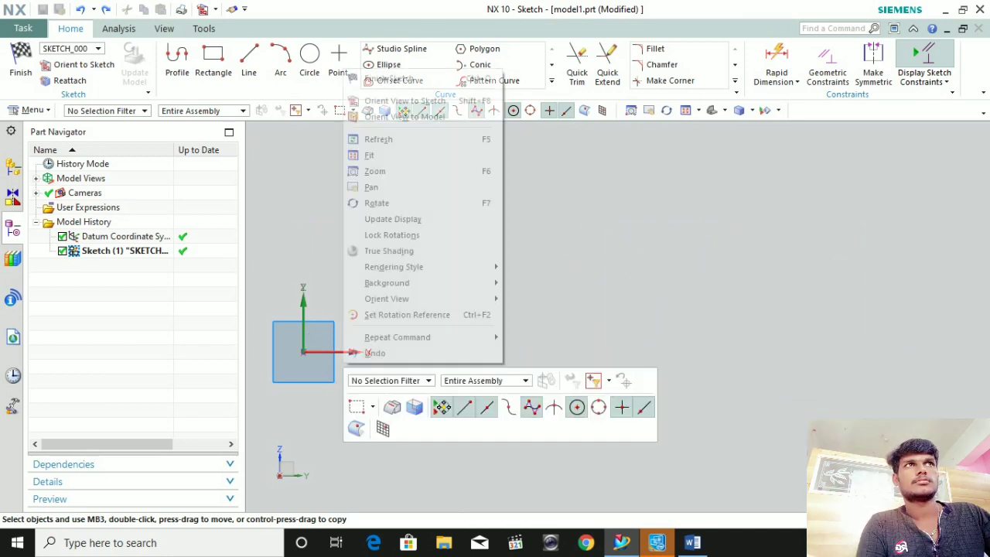
click(404, 101)
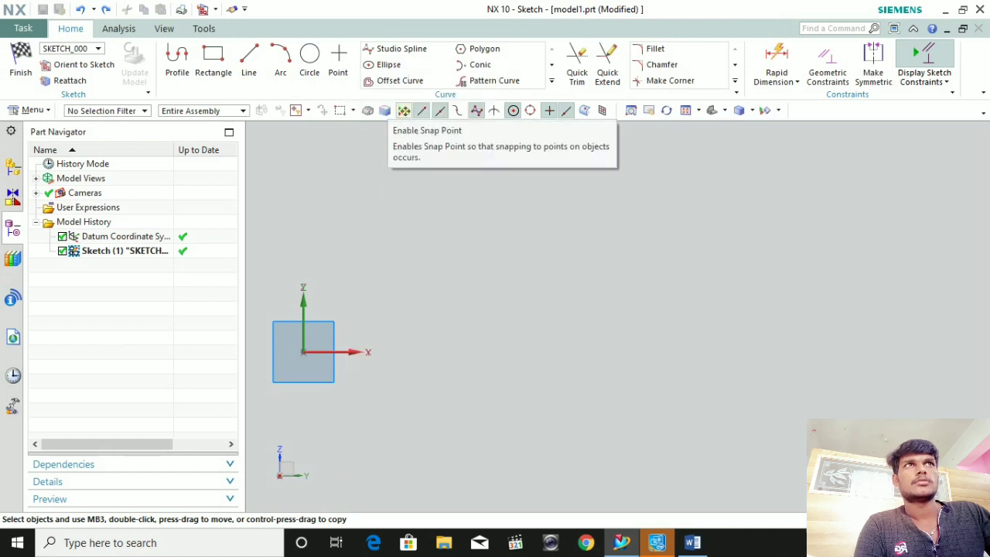
mouse_move(433, 325)
middle_down()
mouse_move(518, 329)
mouse_move(456, 325)
mouse_move(441, 294)
middle_up()
shift+middle_drag(329, 341, 580, 343)
right_click(561, 312)
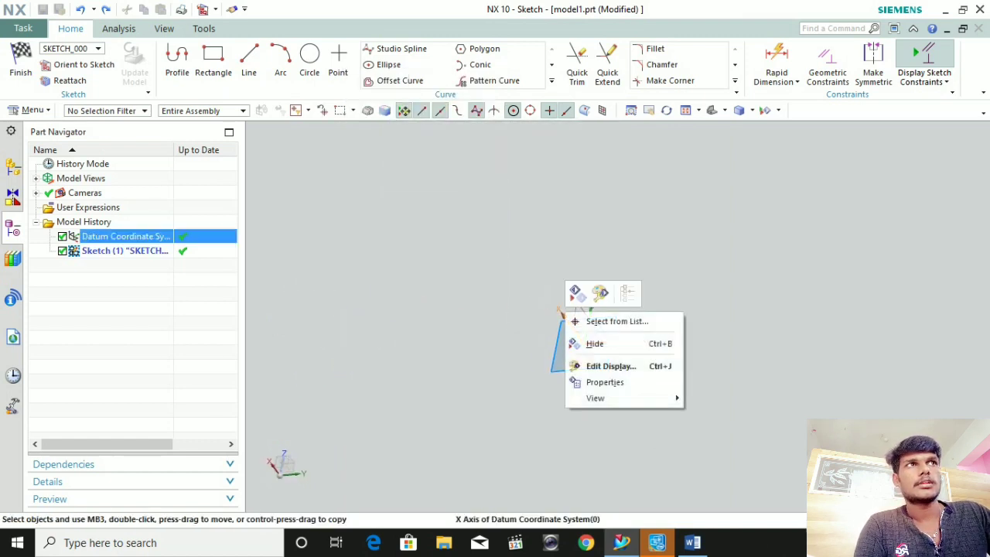
key(Escape)
right_click(647, 74)
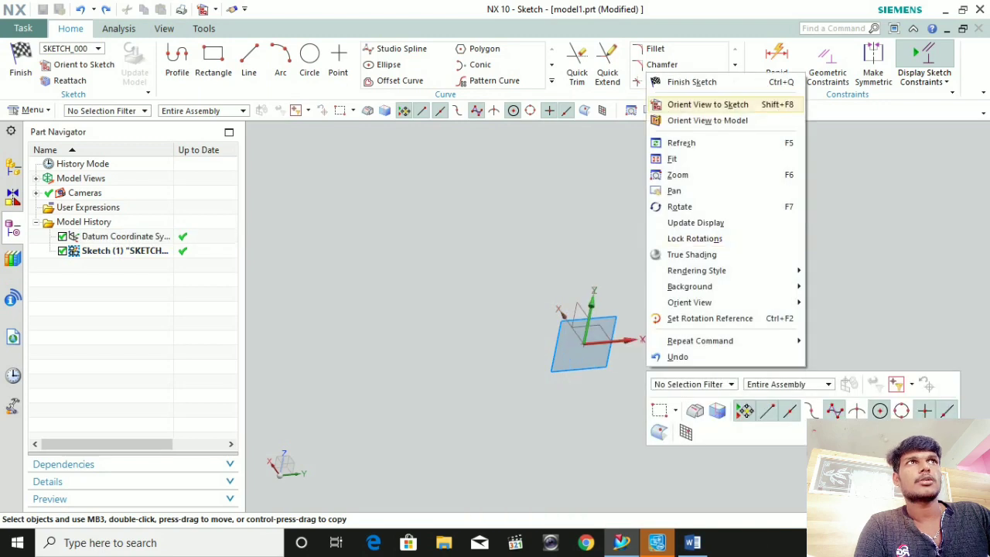
click(708, 103)
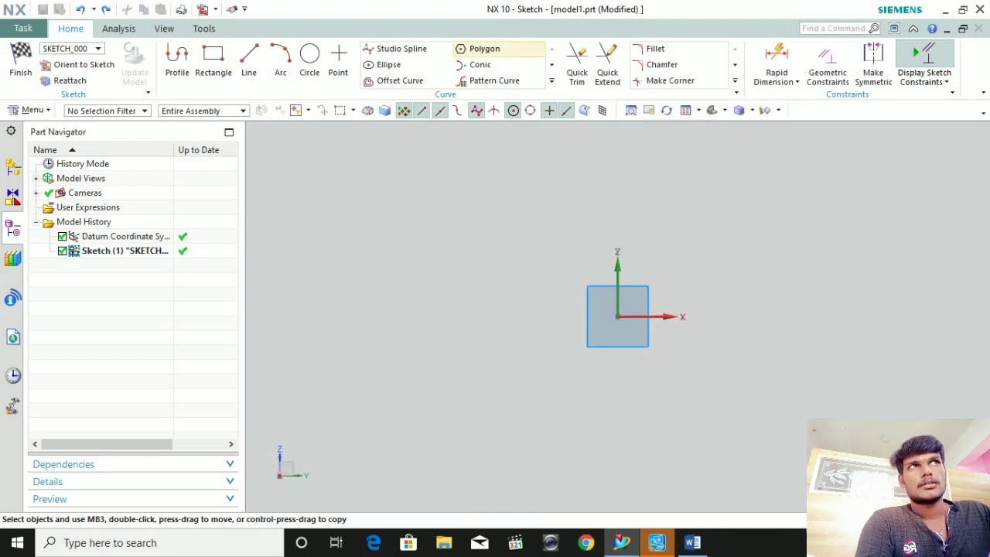
Draw a circle about 80 mm in diameter centred on the sketch origin, and leave the Circle command.
click(484, 49)
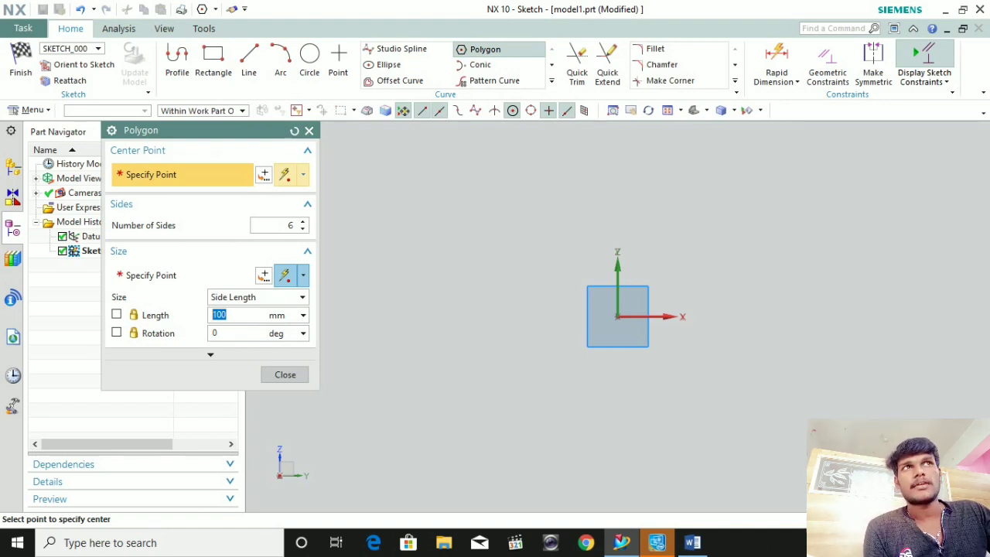
click(308, 130)
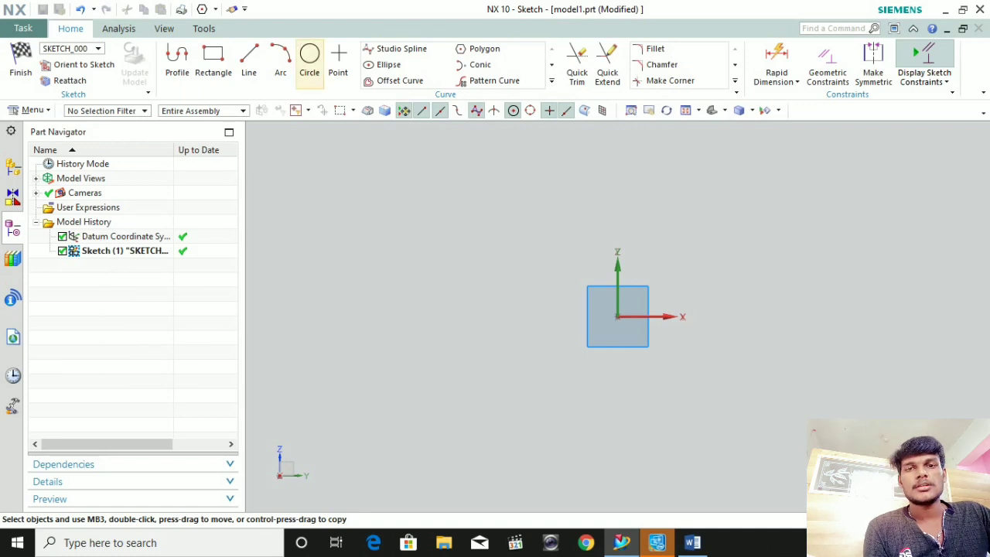
click(309, 58)
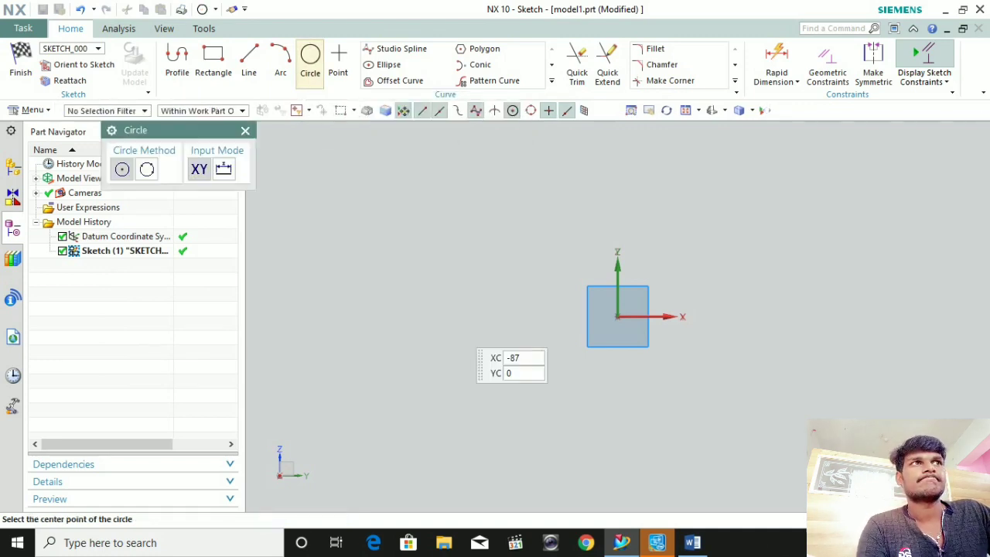
click(618, 316)
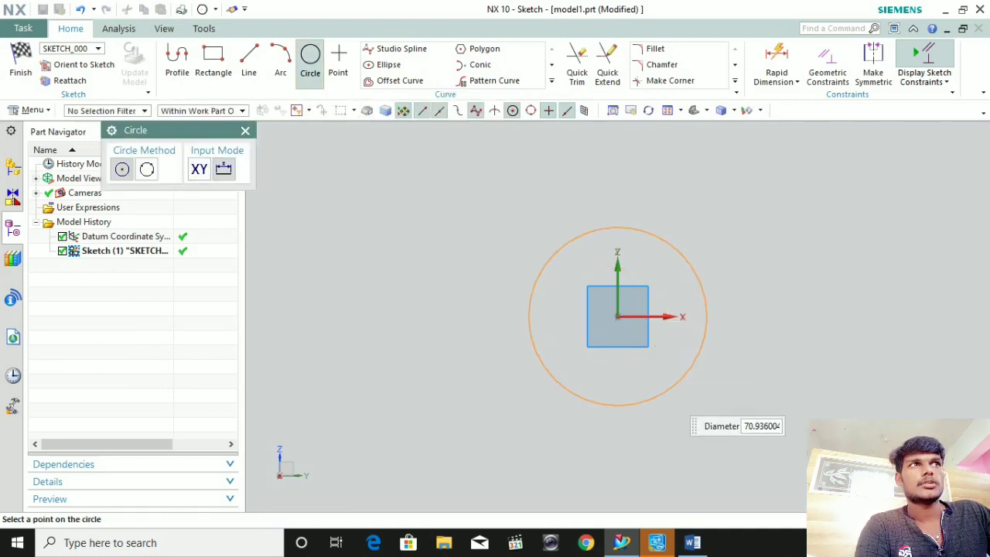
key(Return)
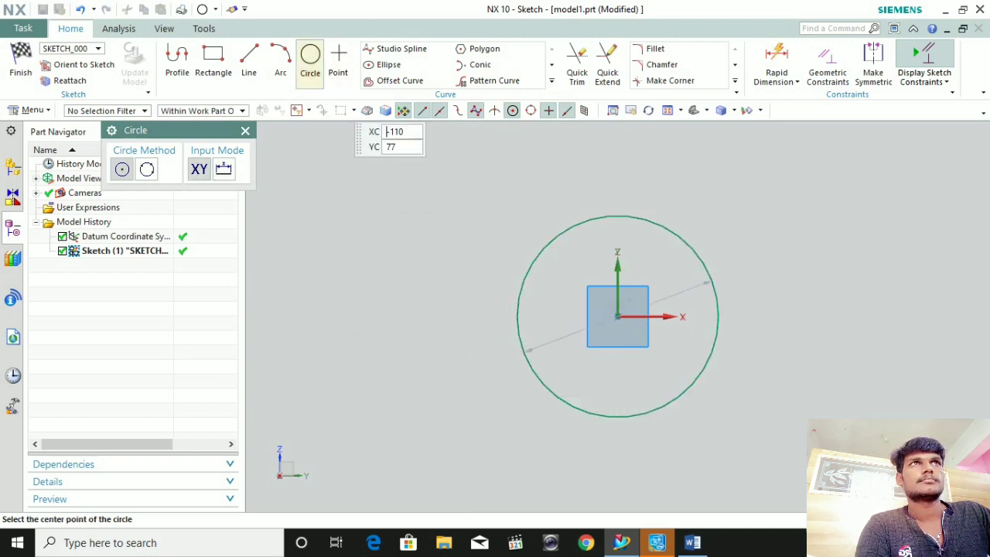
click(309, 56)
Edit the circle around the origin and set its diameter to 200 mm.
double_click(576, 225)
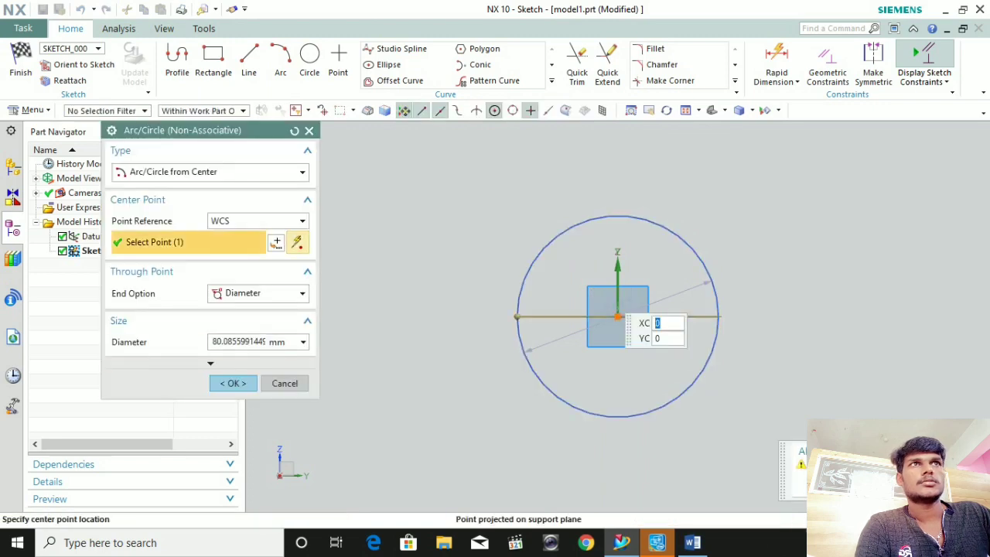
click(238, 341)
text(200)
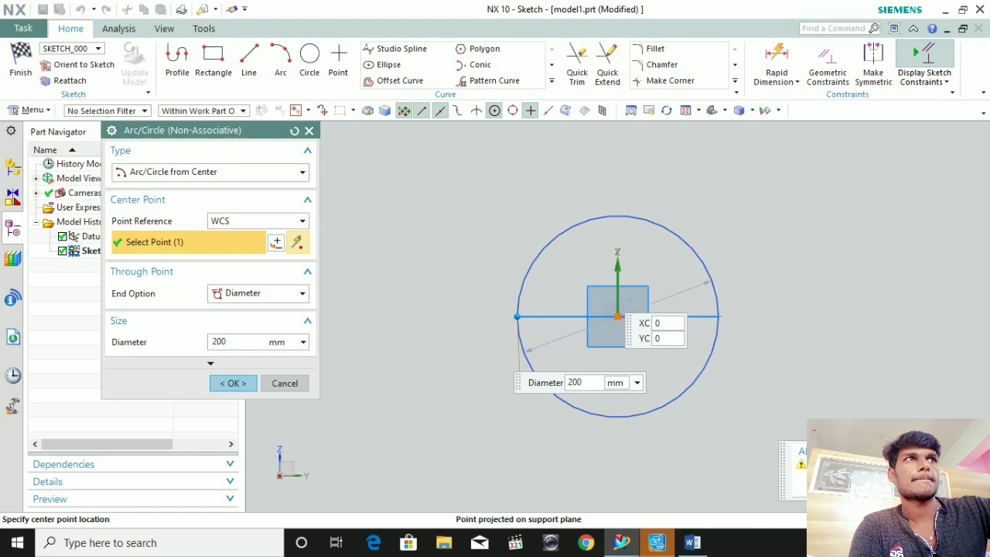
key(Return)
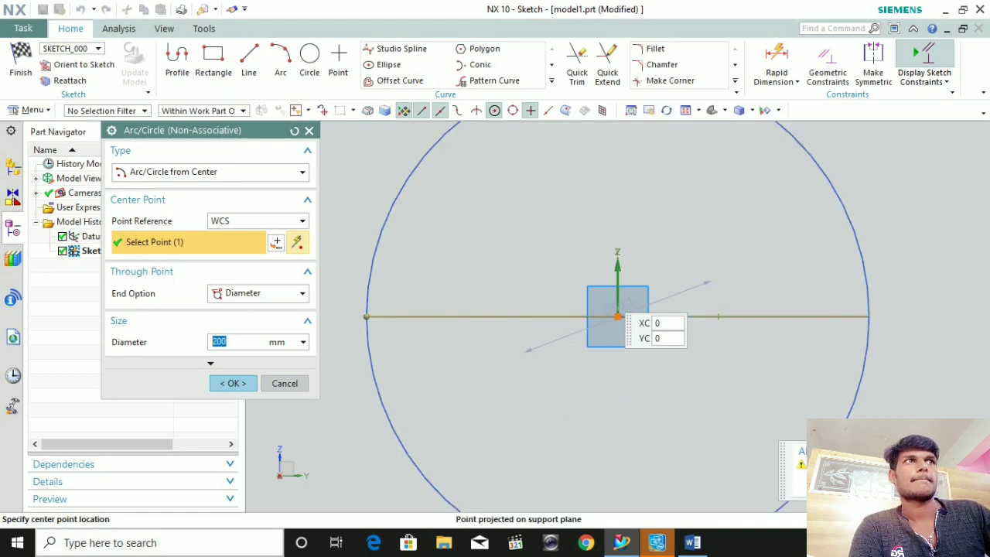
scroll(740, 343, down, 3)
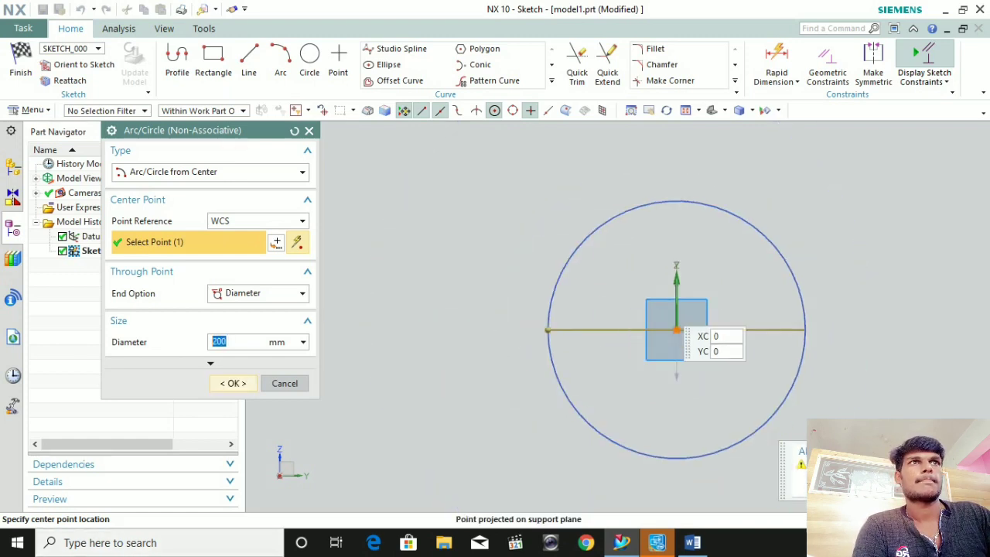
click(232, 383)
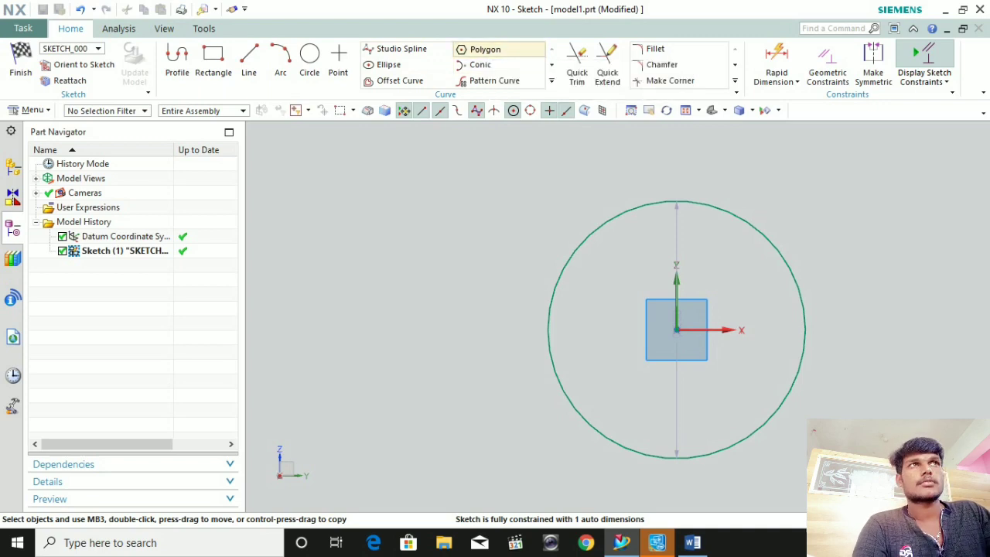
Start a polygon and test the limit on its number of sides by entering 514 and 512.
click(485, 49)
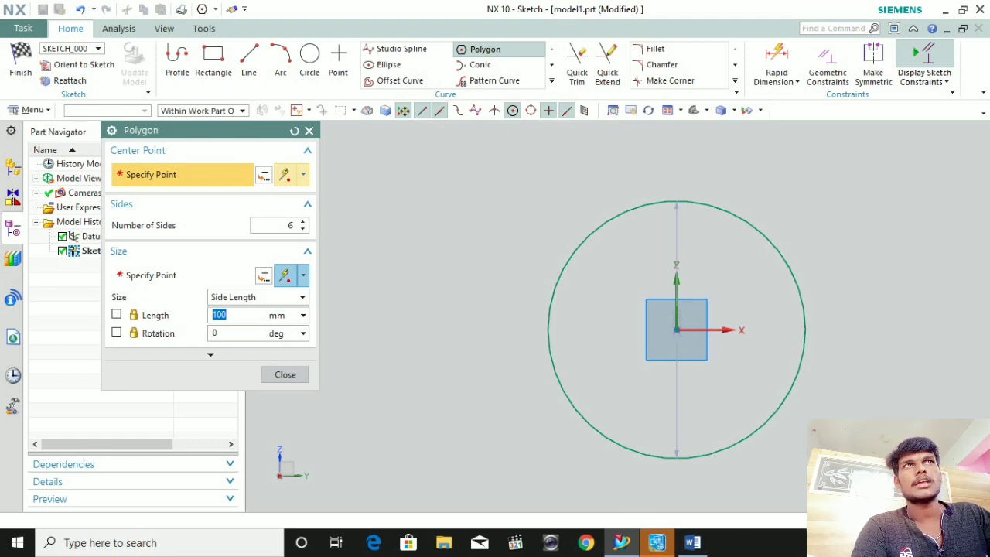
click(291, 225)
key(BackSpace)
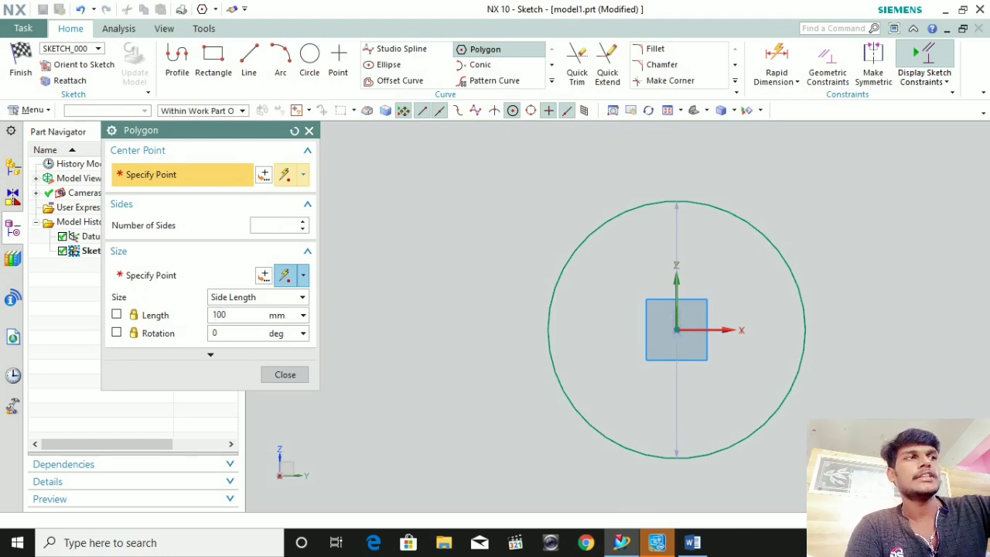
text(514)
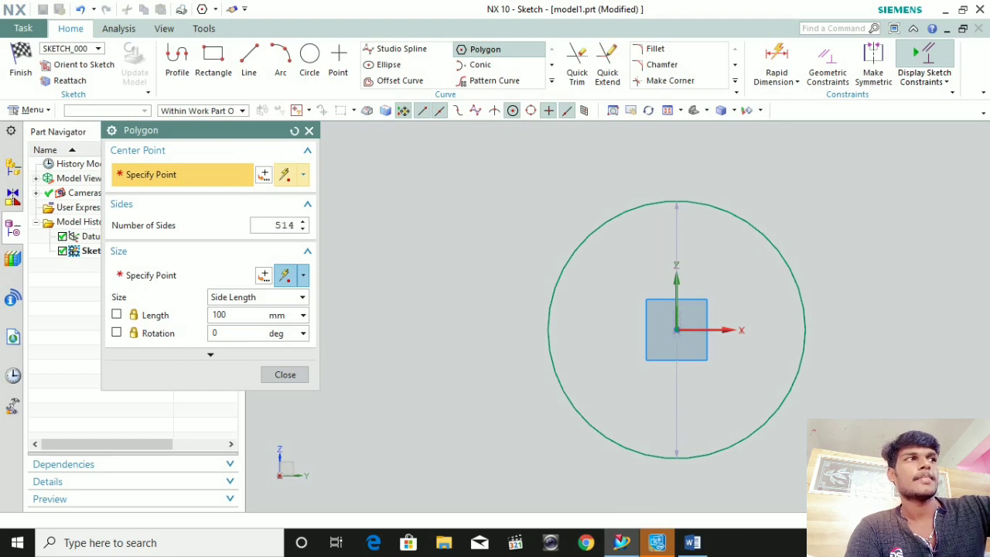
key(Return)
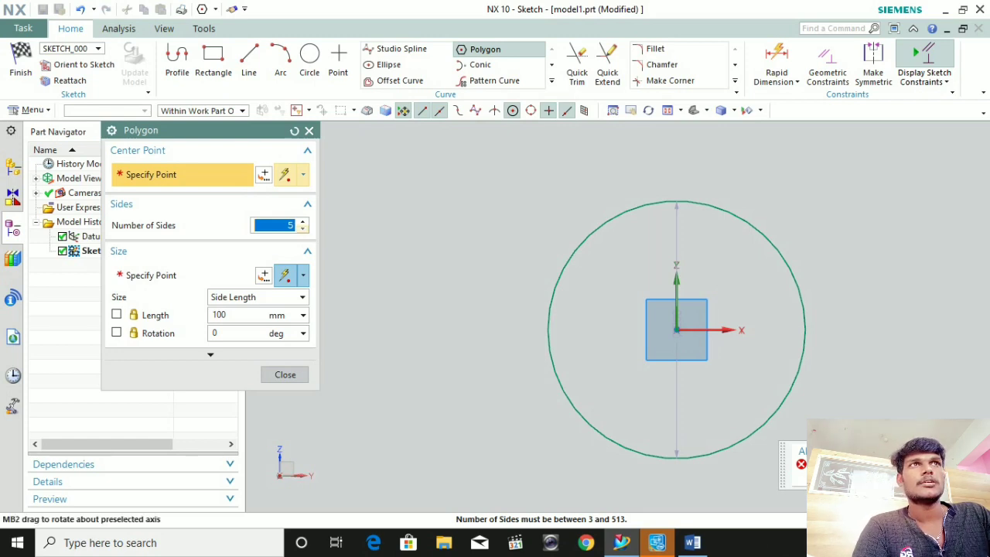
text(512)
key(Return)
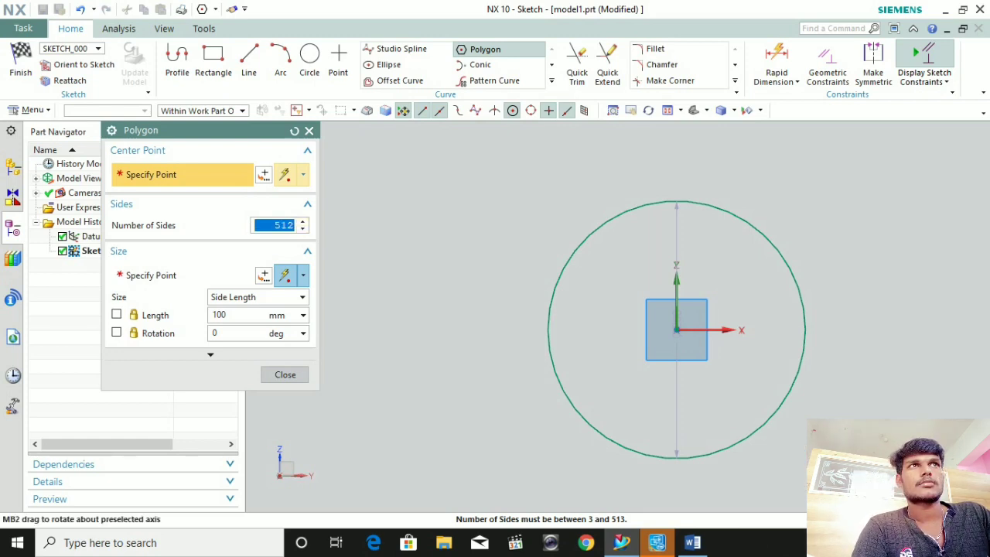
Set the polygon to 6 sides and define its size by inscribed radius.
click(292, 225)
key(BackSpace)
key(BackSpace)
key(BackSpace)
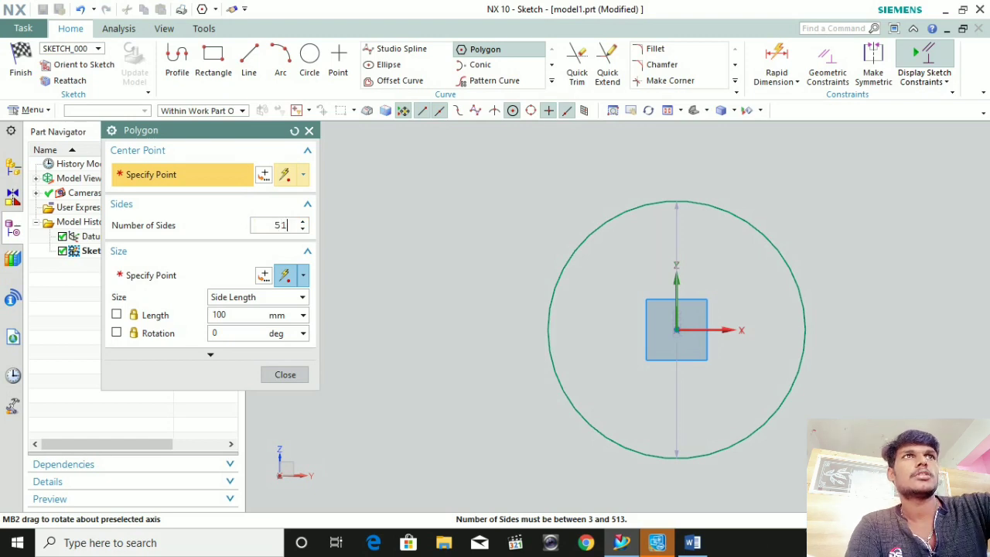
text(6)
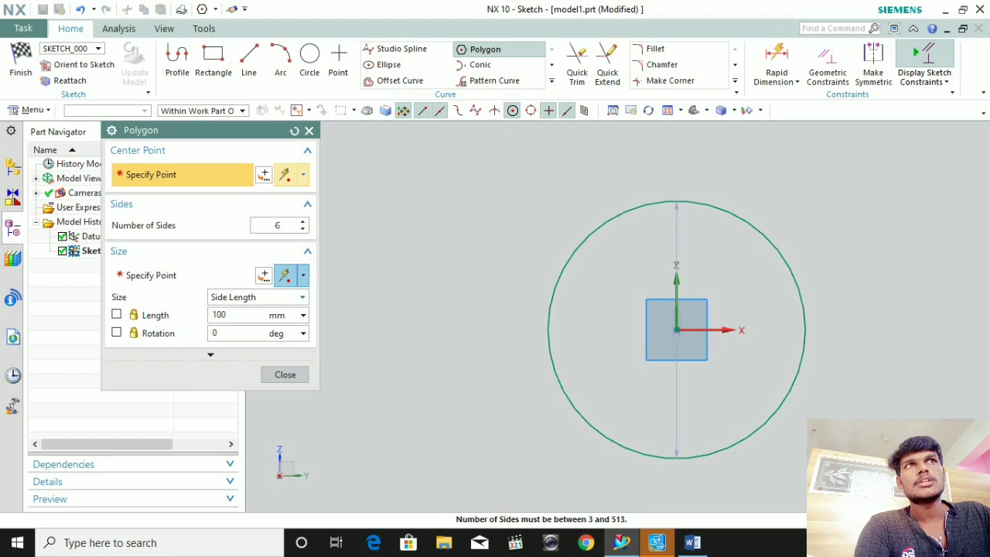
click(257, 297)
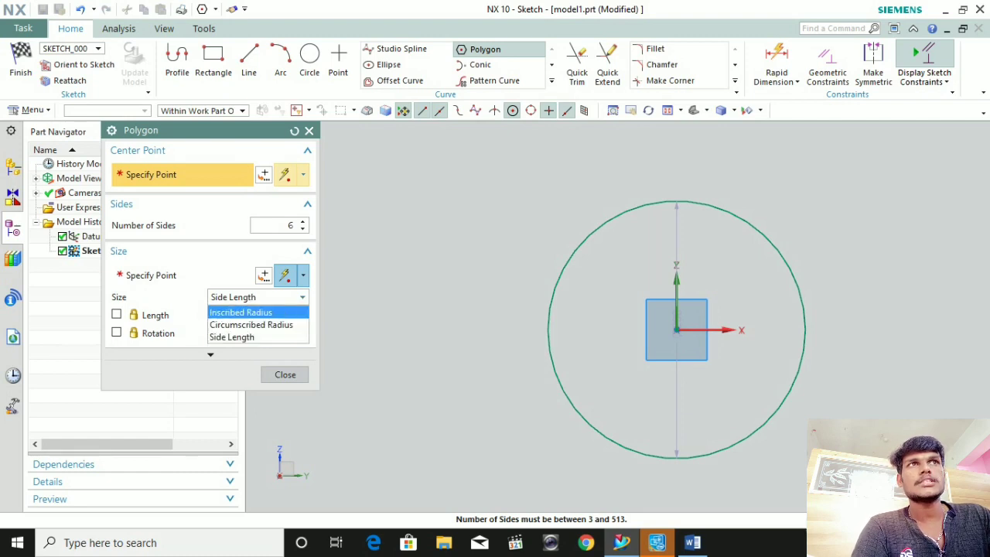
click(240, 312)
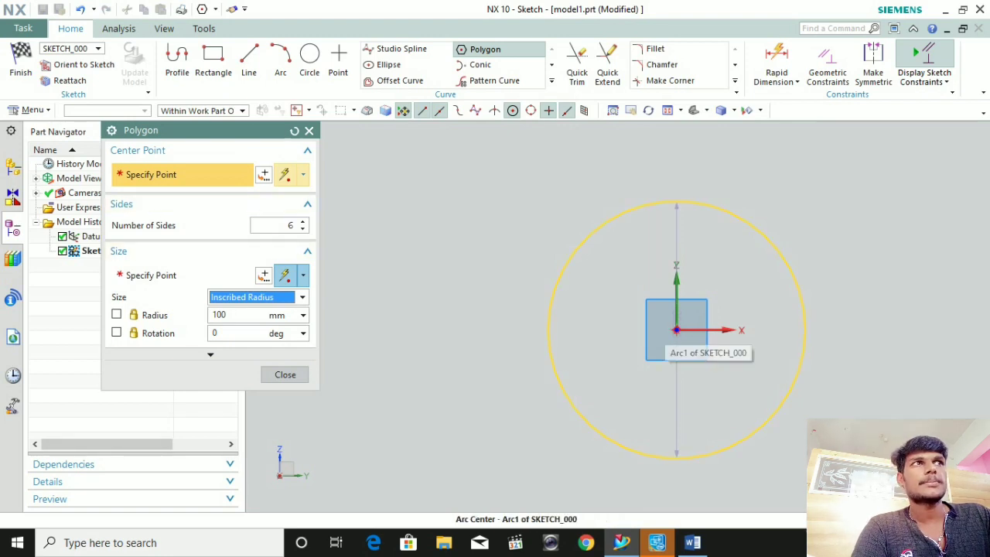
Place a hexagon centred on the circle's centre with a 145 mm inscribed radius and 239° rotation.
click(677, 330)
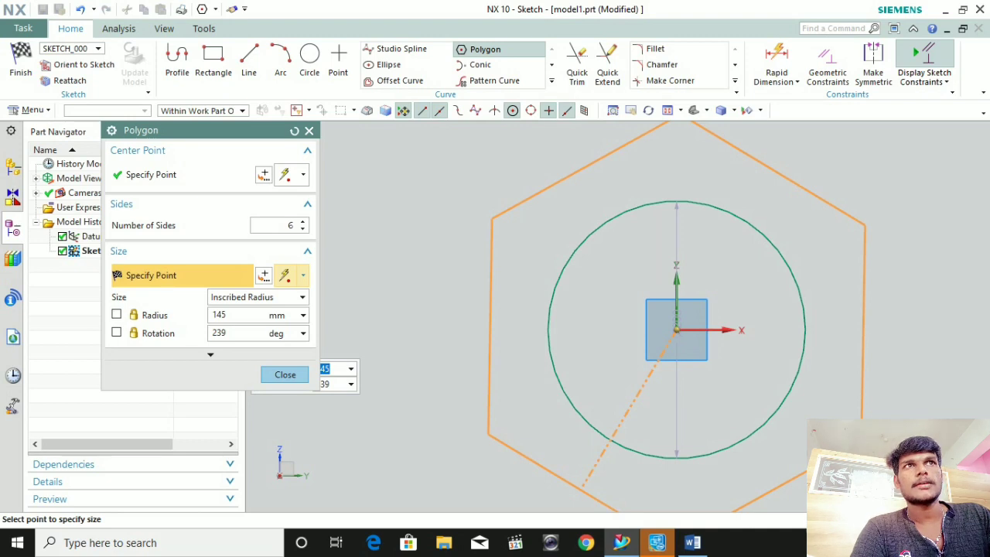
key(Tab)
key(Tab)
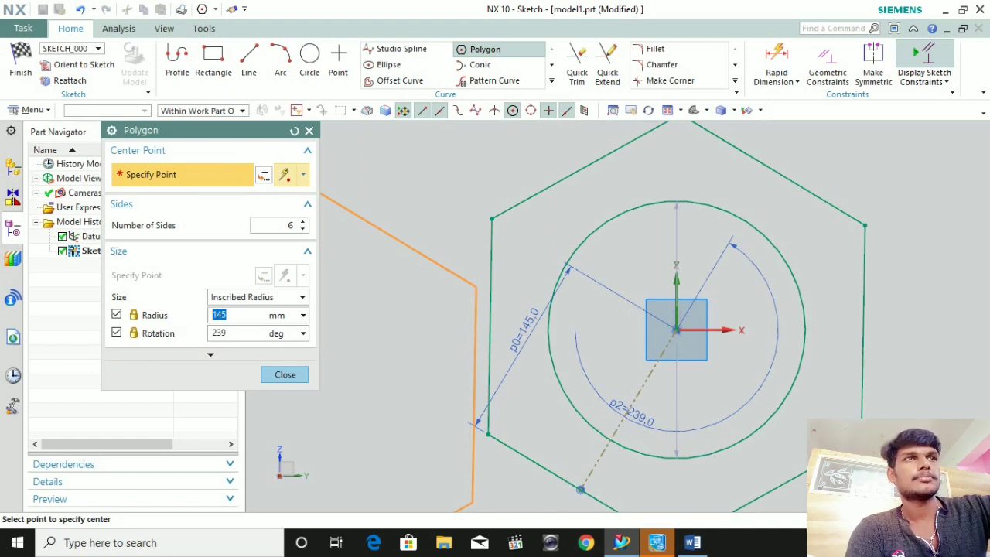
Add a second hexagon at the circle's centre with a 100 mm inscribed radius and 0° rotation, and leave the Polygon command.
text(100)
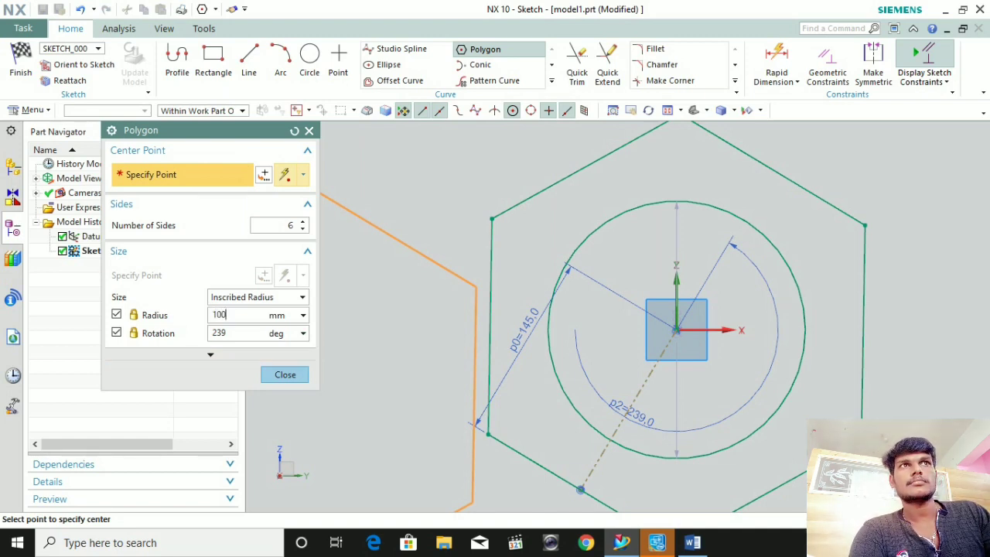
key(Tab)
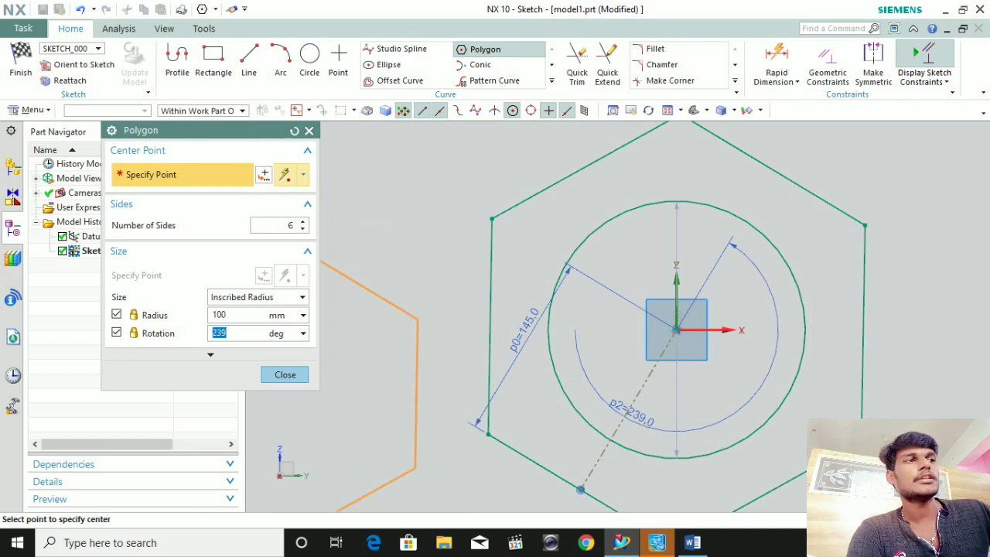
text(0)
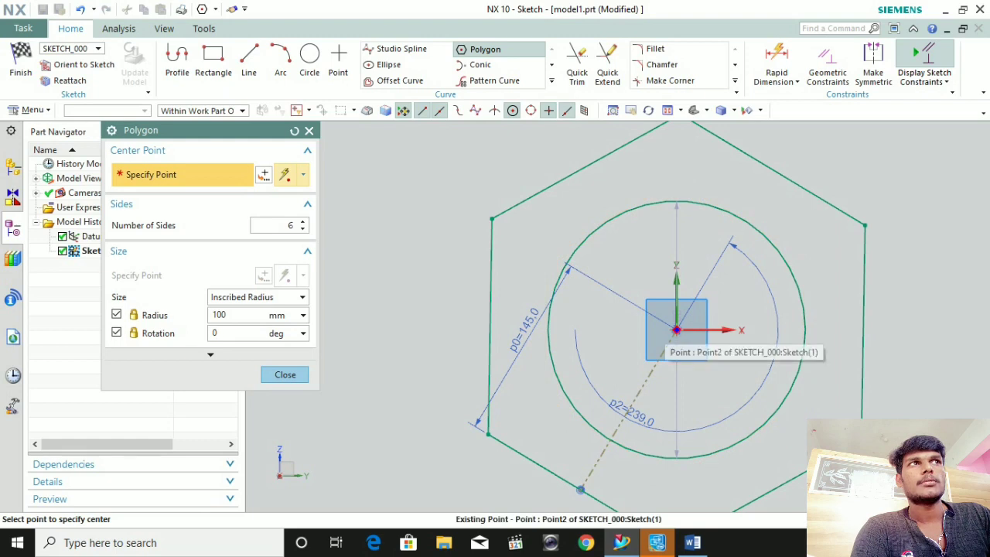
click(676, 330)
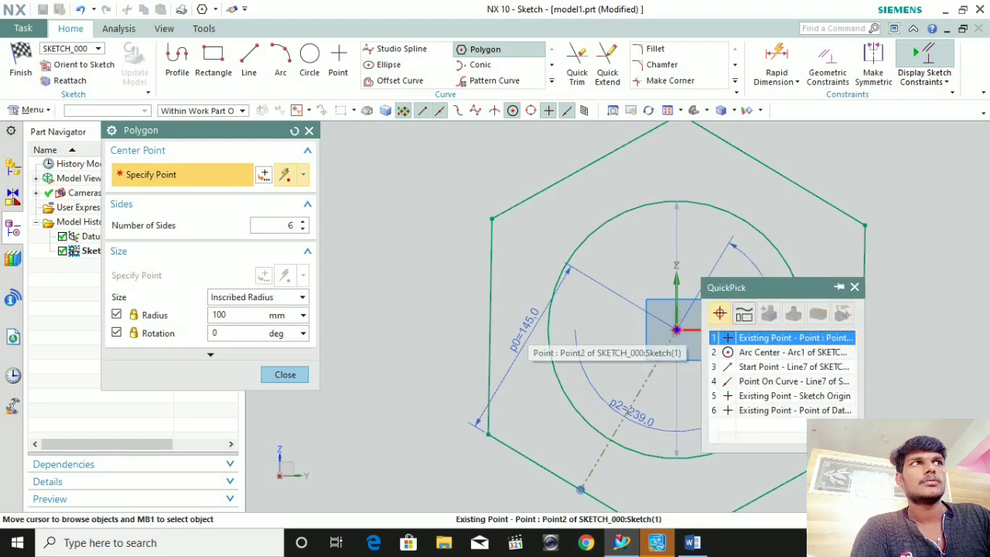
click(774, 352)
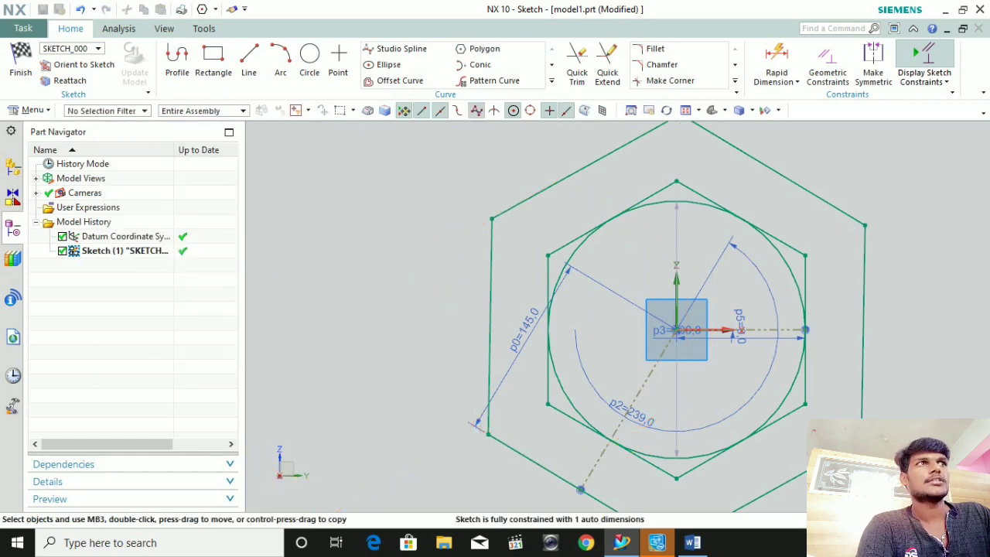
Examine how the sides of the inner hexagon meet the reference circle.
scroll(814, 369, up, 1)
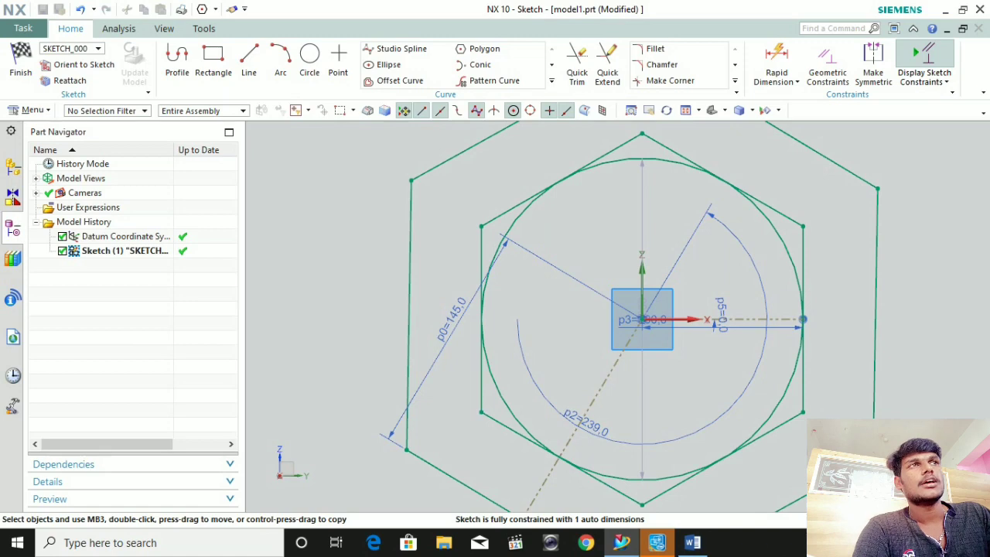
scroll(616, 249, up, 2)
scroll(556, 293, down, 4)
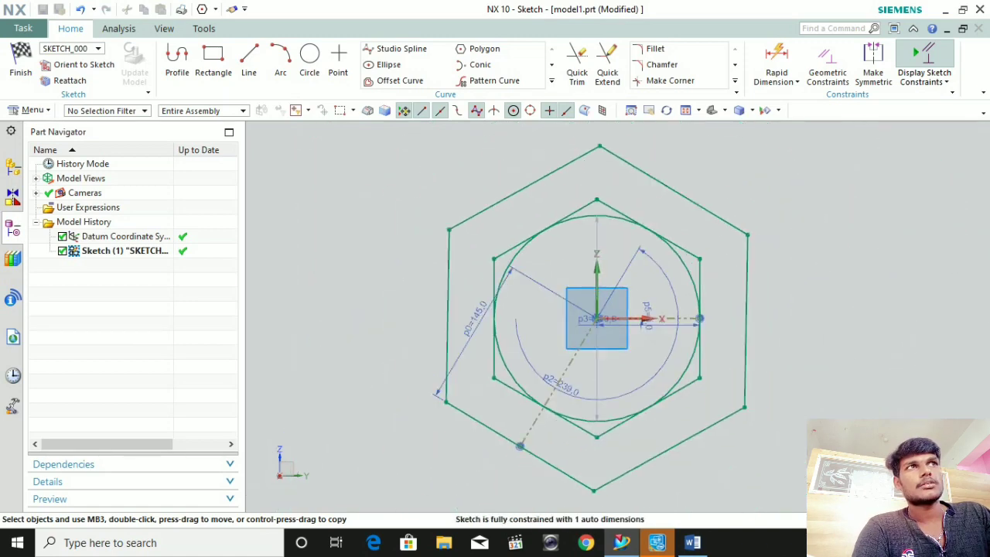
scroll(555, 187, up, 5)
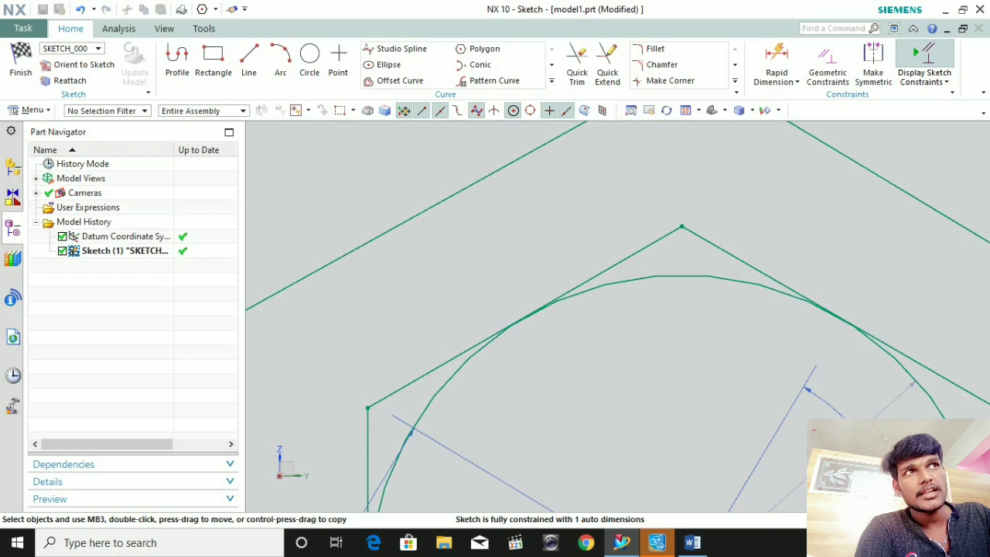
scroll(557, 344, up, 1)
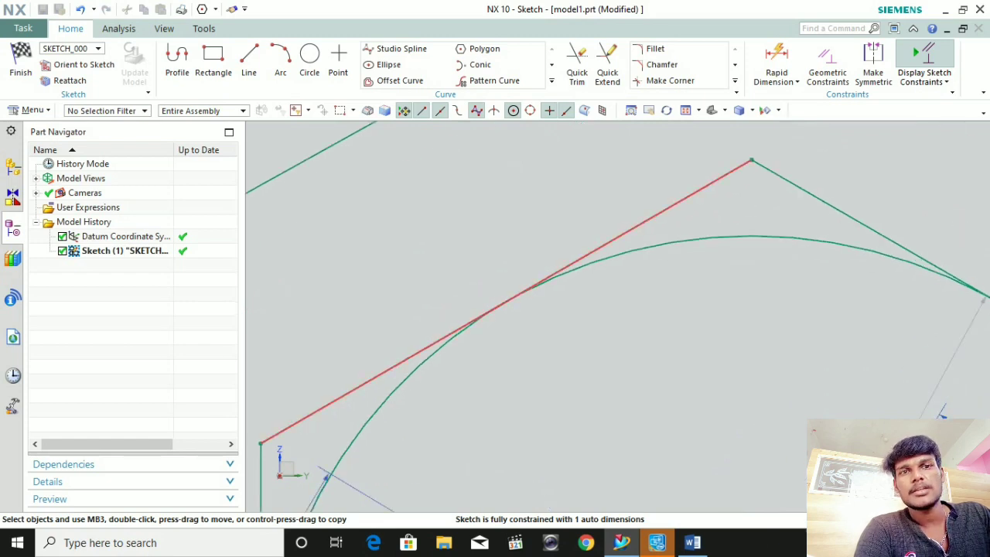
scroll(418, 352, up, 1)
scroll(470, 356, down, 4)
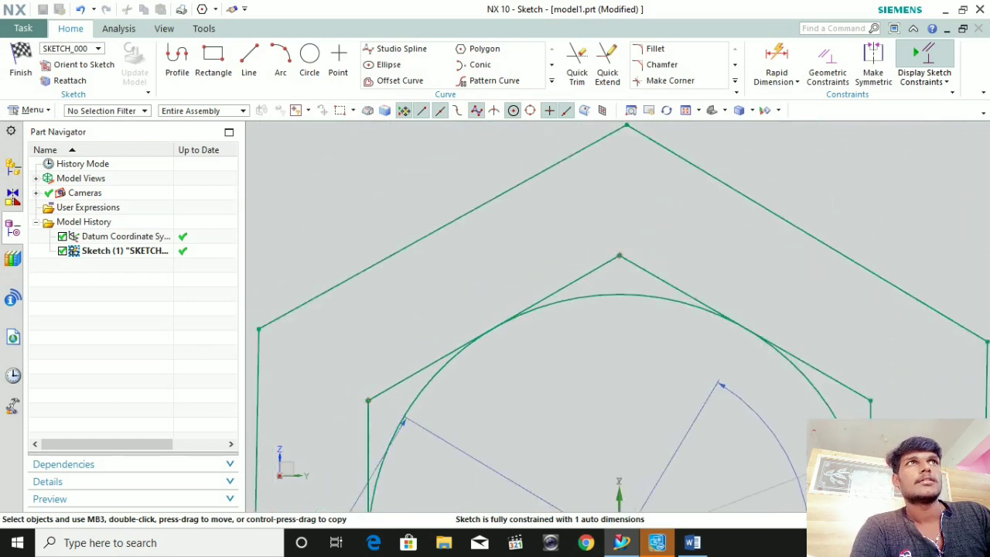
Start another polygon sized by circumscribed radius and place it at the circle's centre with 110 mm radius and 217° rotation.
click(486, 49)
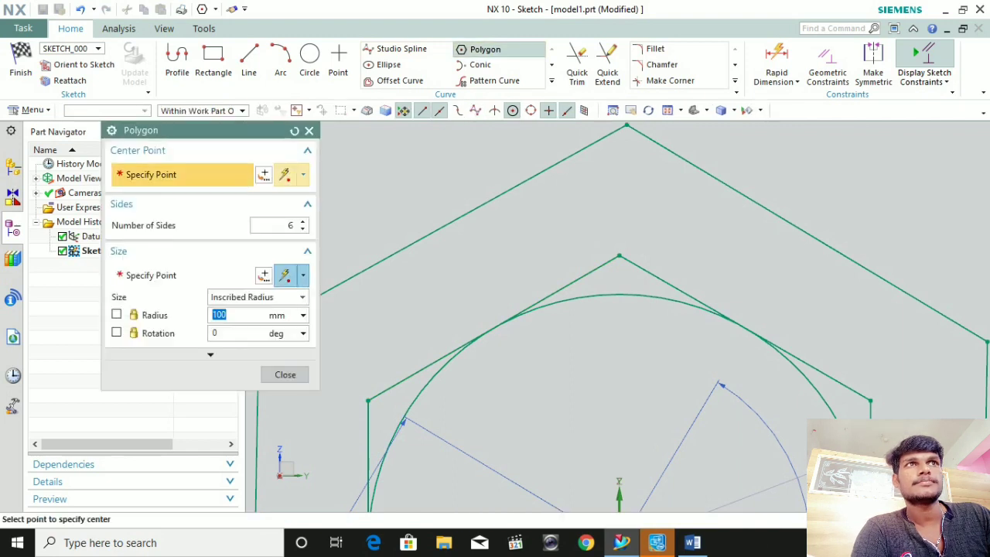
click(259, 297)
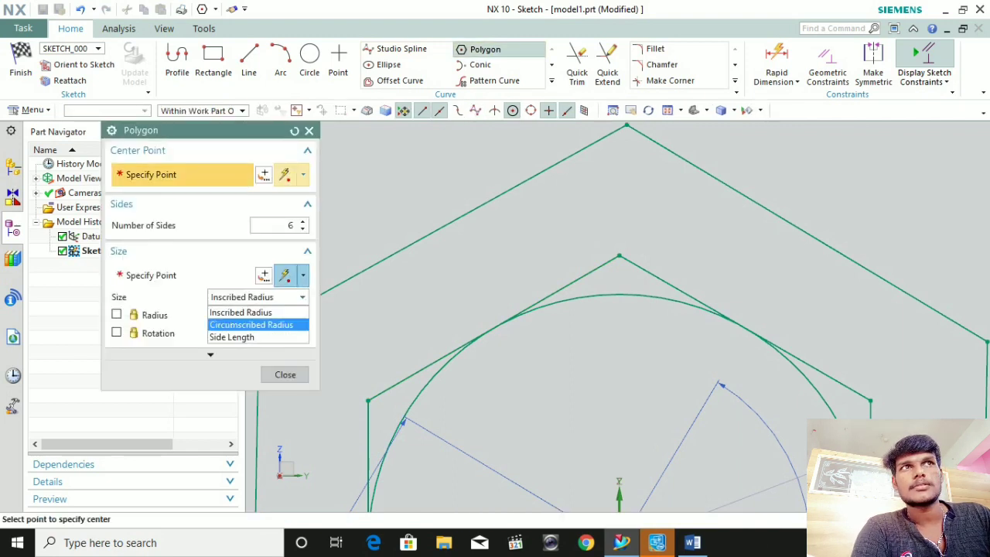
click(252, 324)
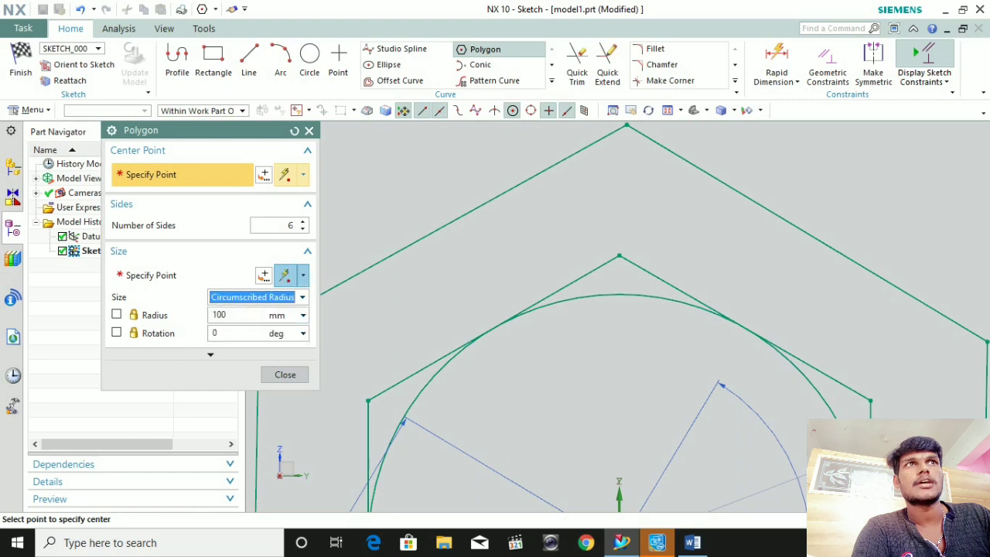
scroll(515, 421, down, 5)
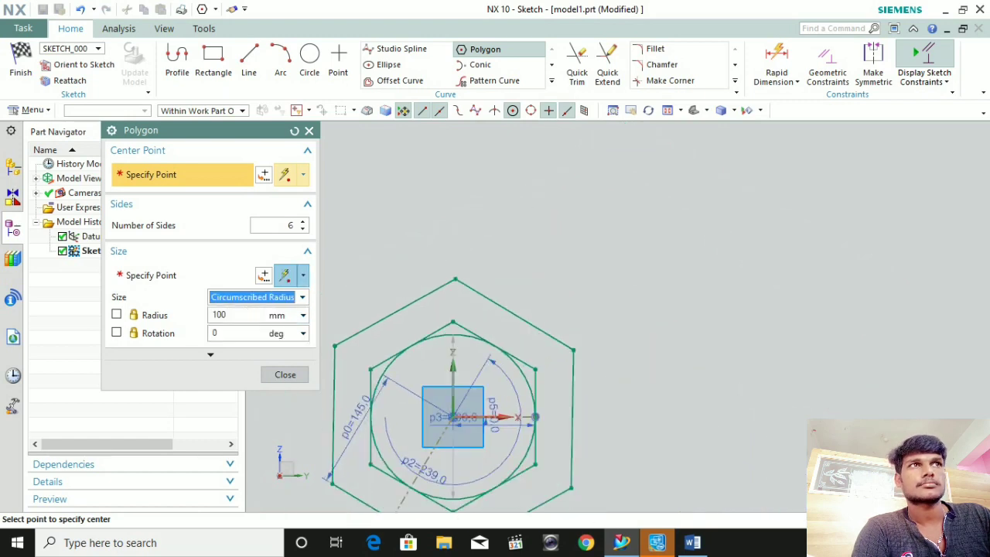
scroll(397, 445, up, 3)
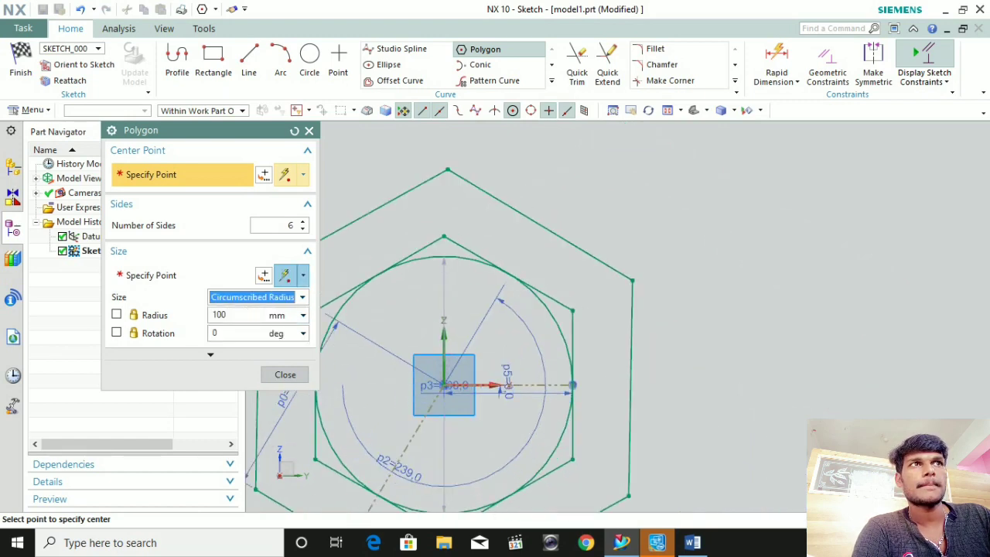
click(443, 384)
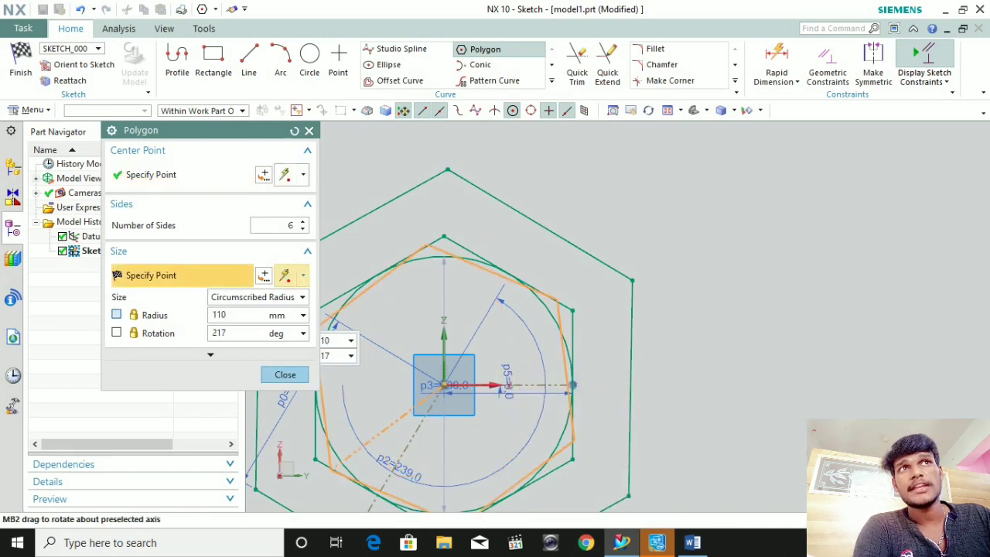
key(Return)
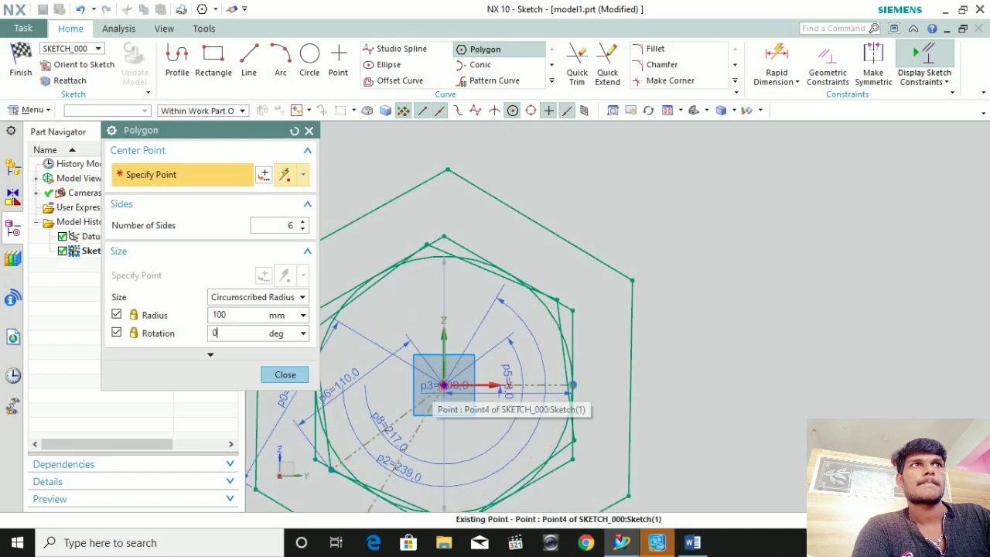
Add a hexagon at the circle's centre with a 100 mm circumscribed radius and 0° rotation, and leave the Polygon command.
click(445, 385)
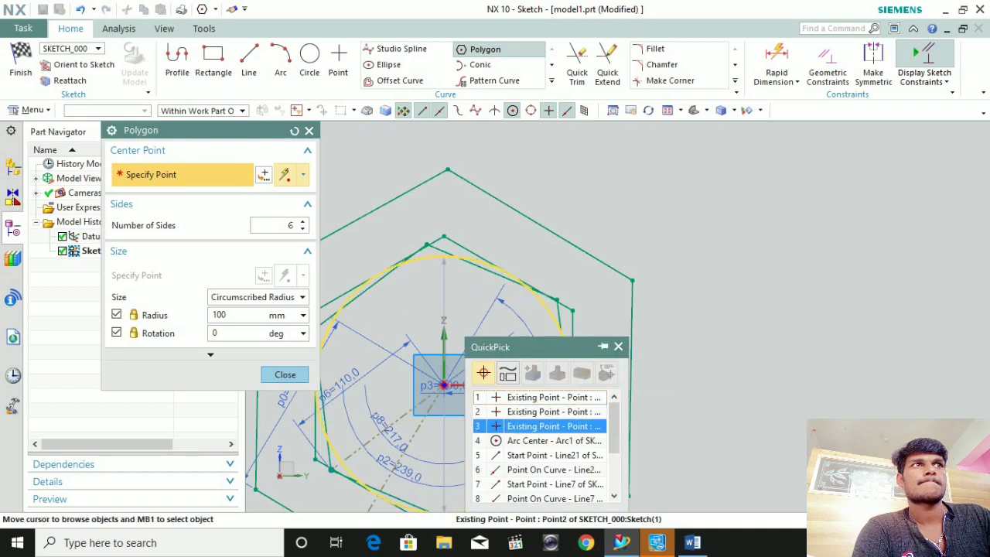
click(554, 440)
scroll(389, 401, down, 1)
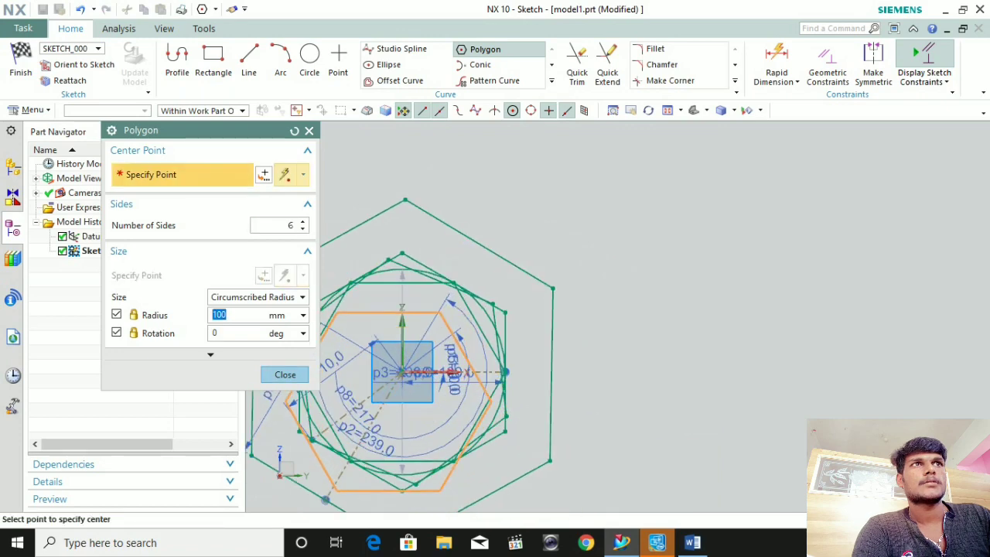
scroll(415, 391, up, 3)
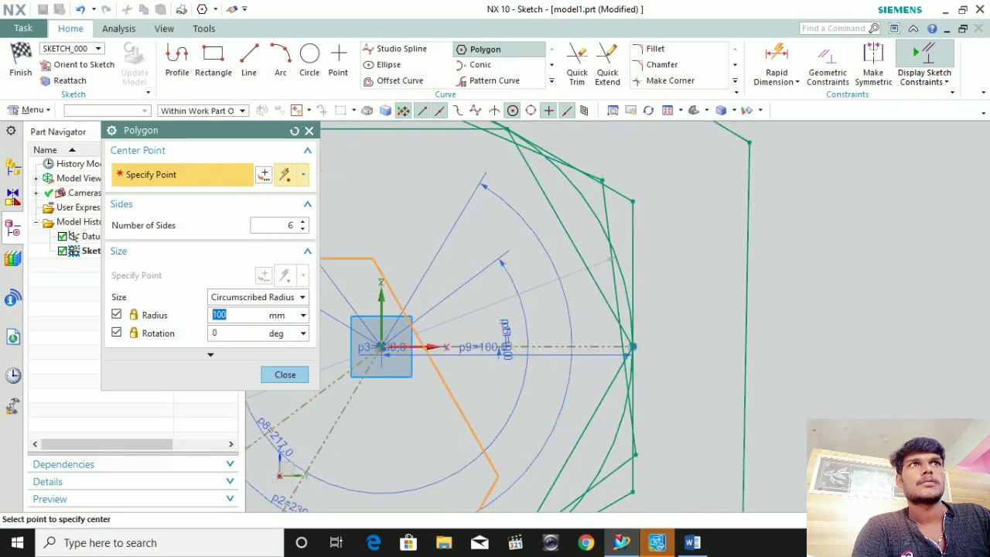
click(284, 375)
Examine how the vertices of the circumscribed-radius hexagon lie relative to the reference circle and the other hexagons.
scroll(354, 321, down, 3)
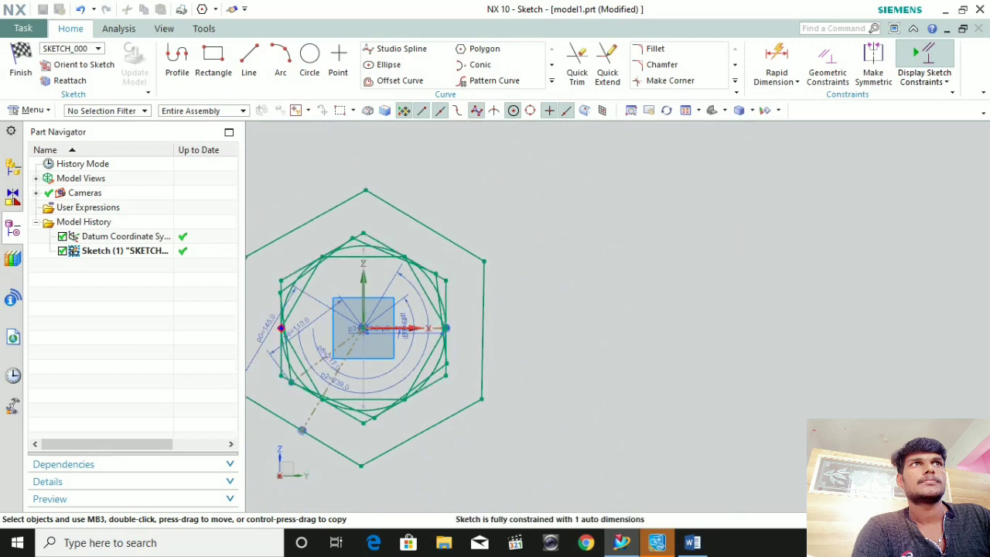
scroll(367, 236, up, 2)
scroll(367, 236, down, 4)
right_click(377, 237)
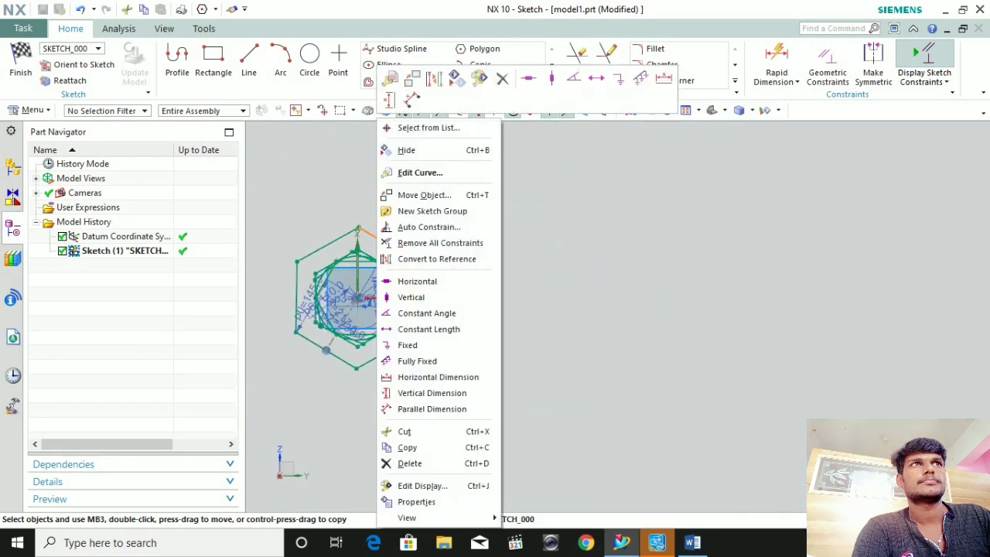
scroll(341, 366, up, 5)
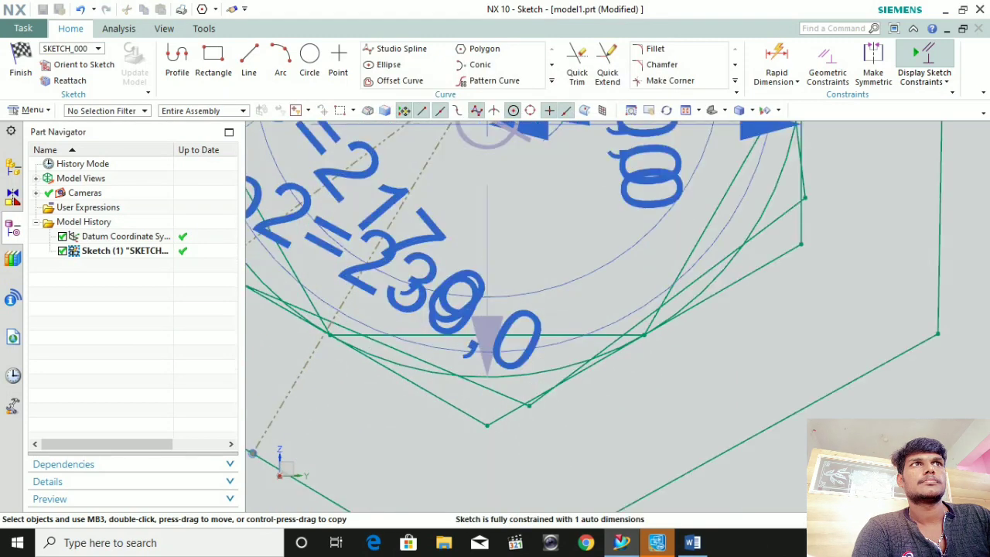
scroll(356, 282, down, 5)
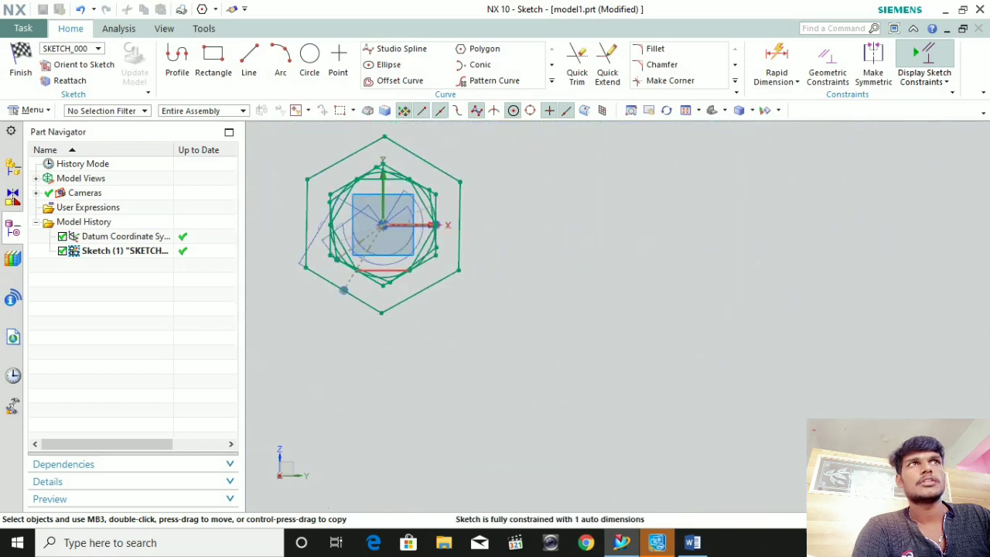
scroll(357, 283, down, 2)
Finish the polygon sketch and delete it from the model.
key(ctrl+a)
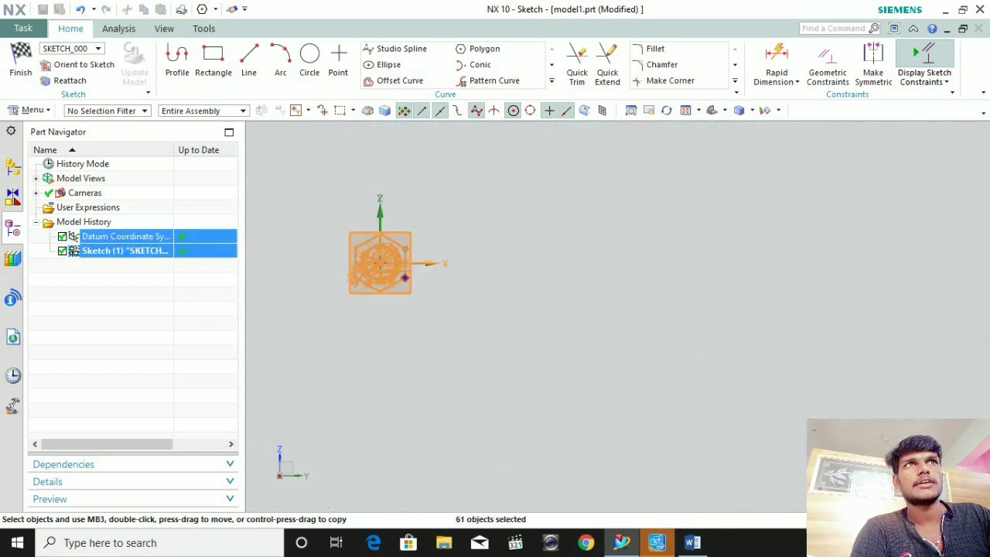
right_click(402, 314)
key(Escape)
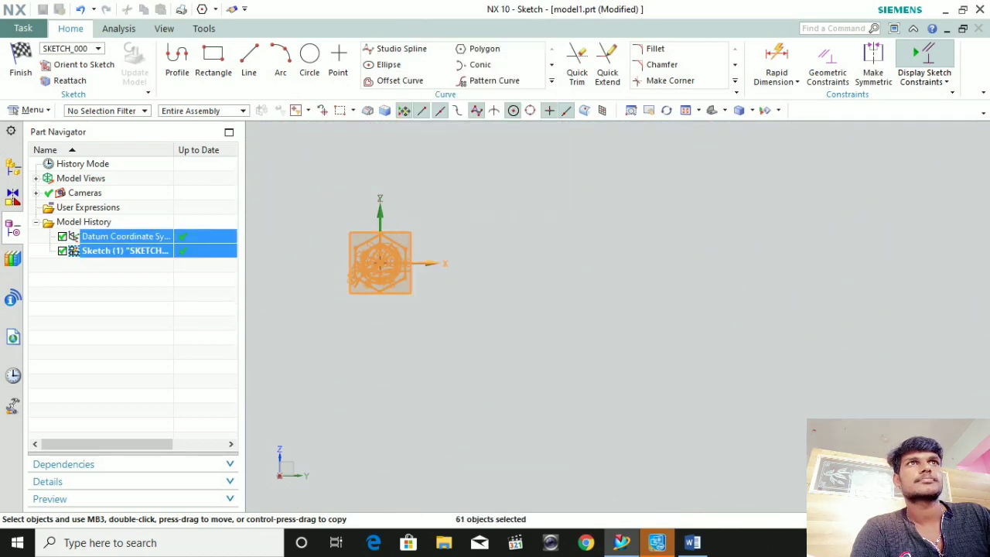
scroll(416, 284, up, 5)
click(21, 65)
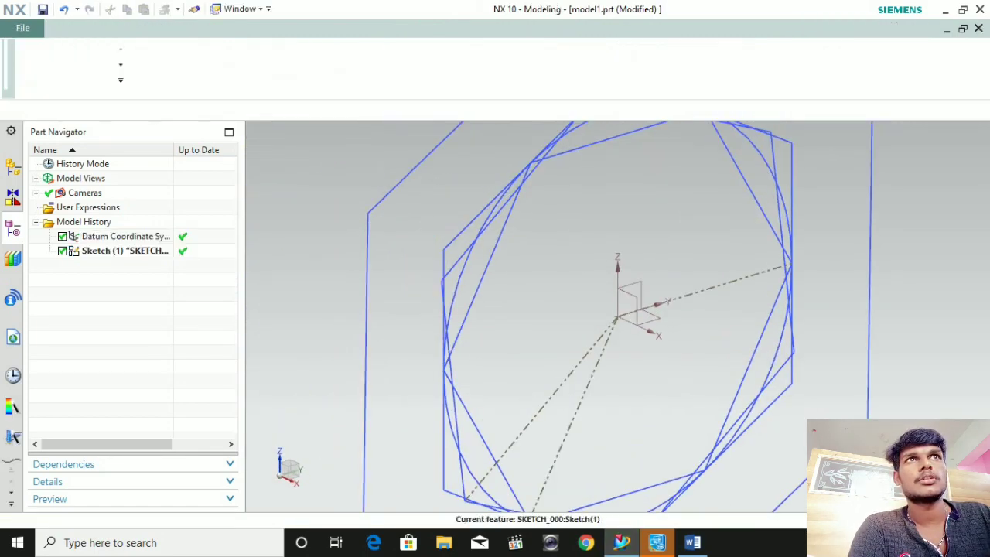
key(Delete)
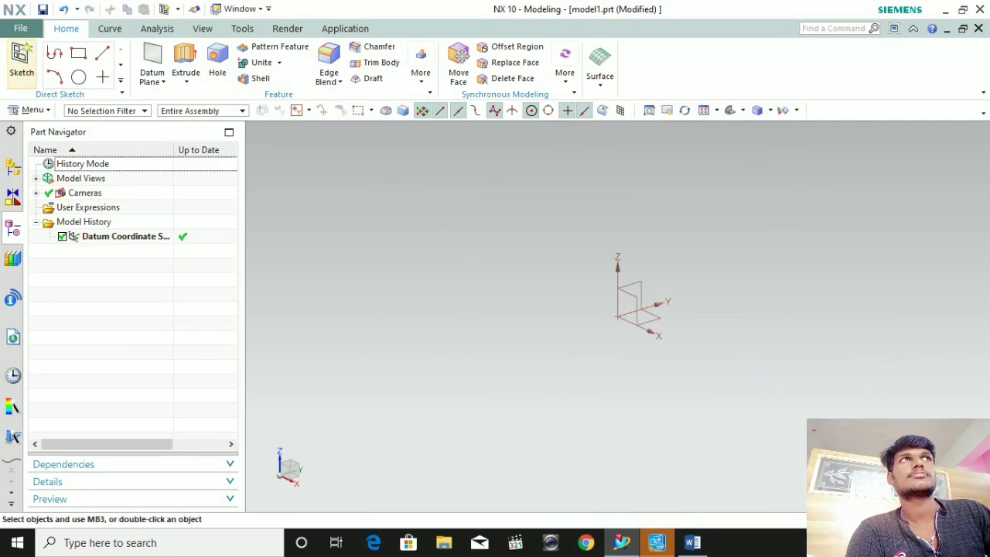
Create a new sketch on the inferred default plane and open it in the Sketch Task Environment.
click(21, 66)
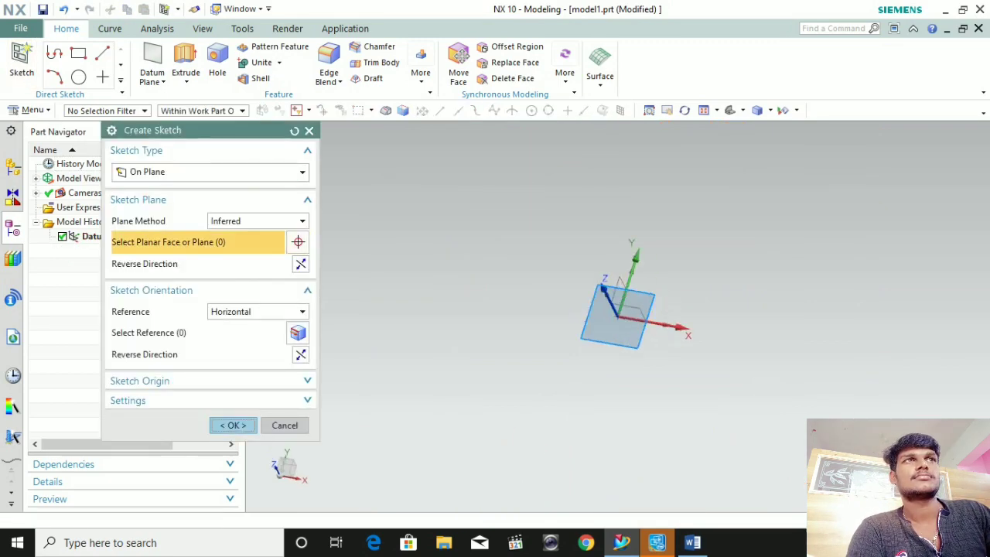
click(233, 425)
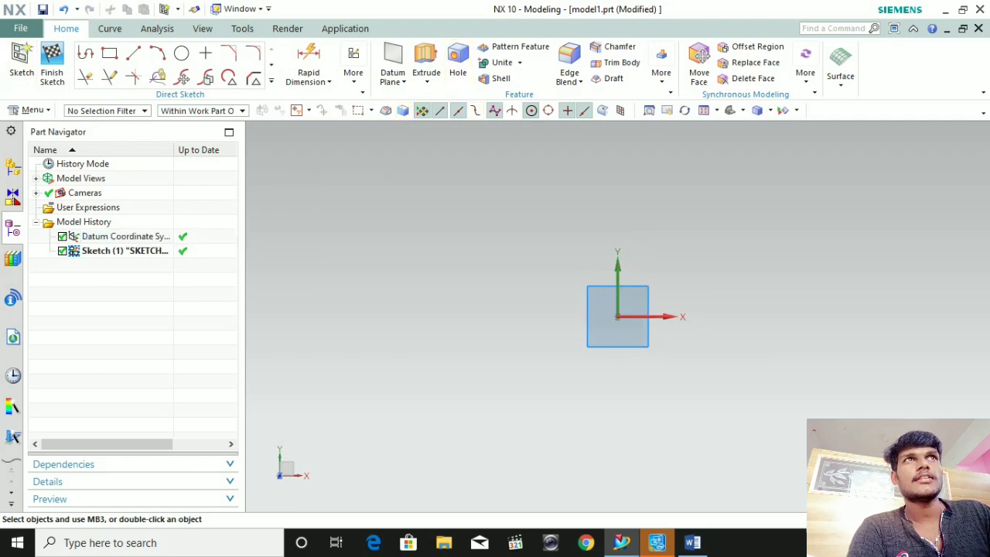
click(353, 66)
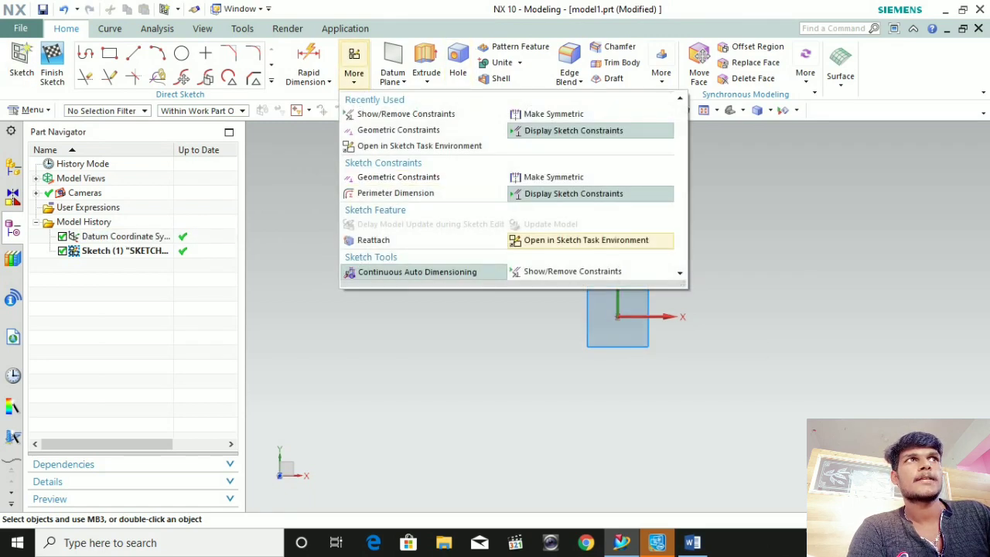
click(587, 239)
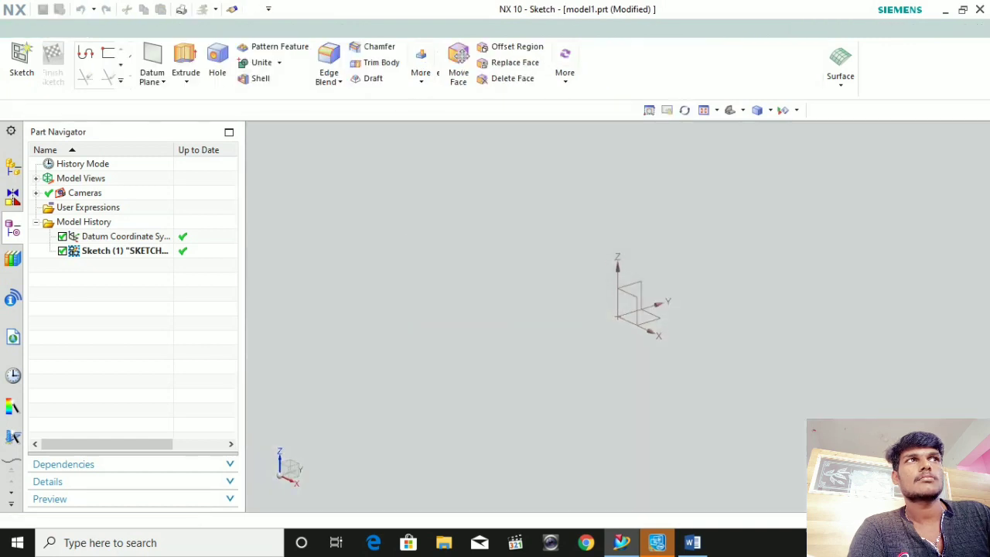
Sketch a circle about 92 mm in diameter centred on the sketch origin and leave the Circle command.
click(310, 58)
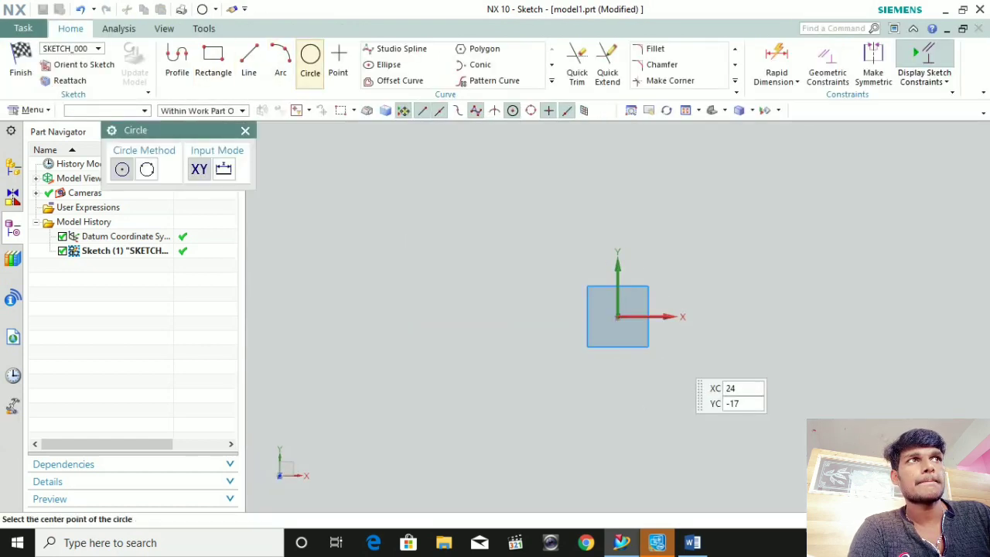
click(617, 316)
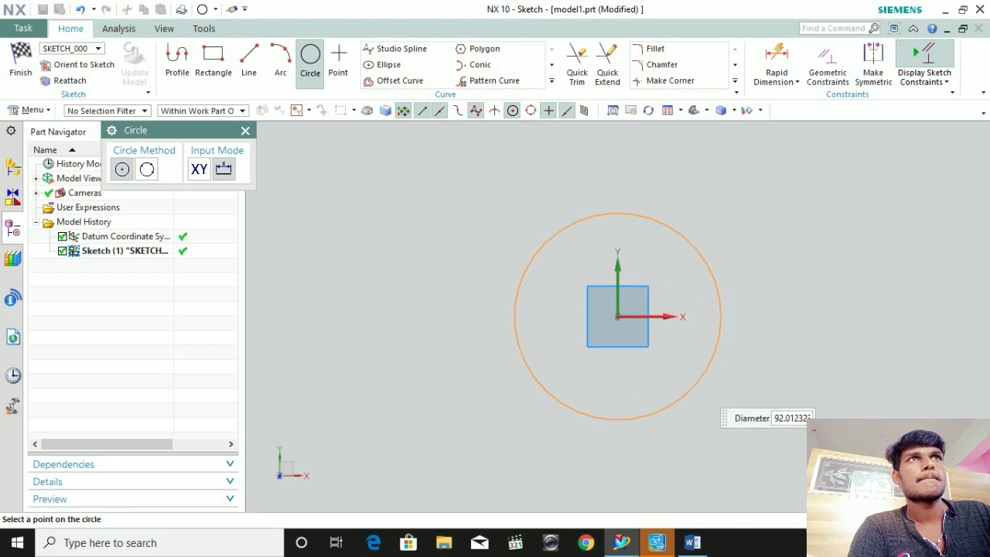
click(692, 388)
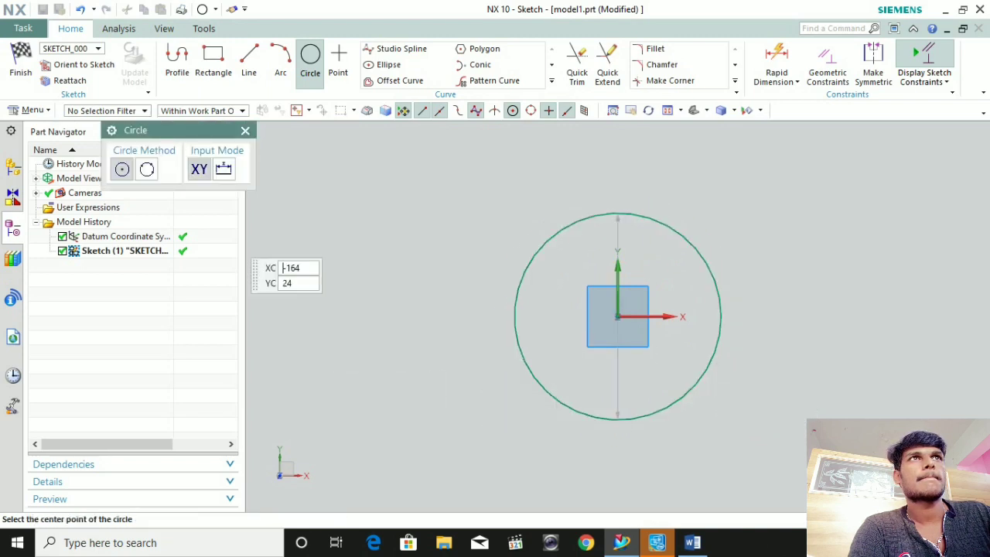
key(Escape)
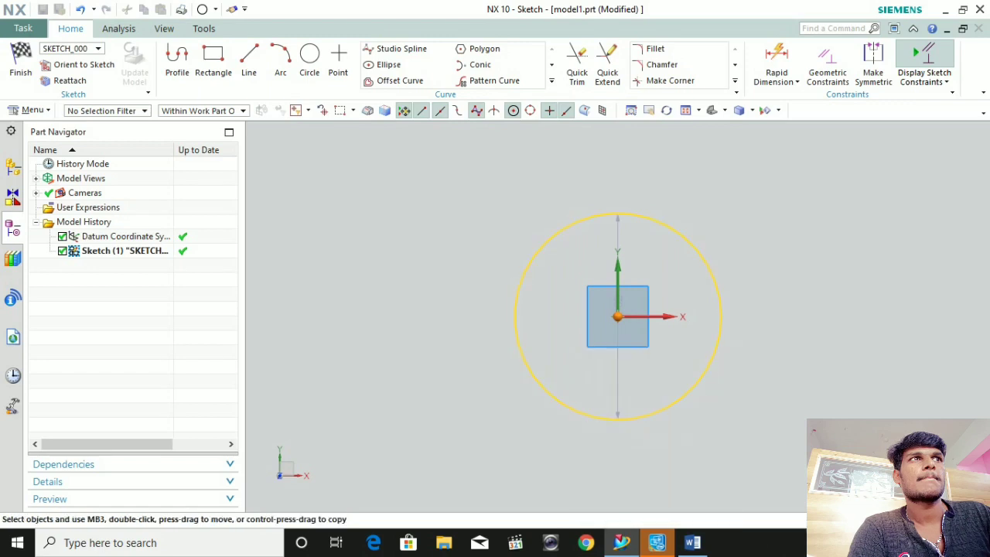
Set the circle's diameter to 200 mm.
double_click(543, 388)
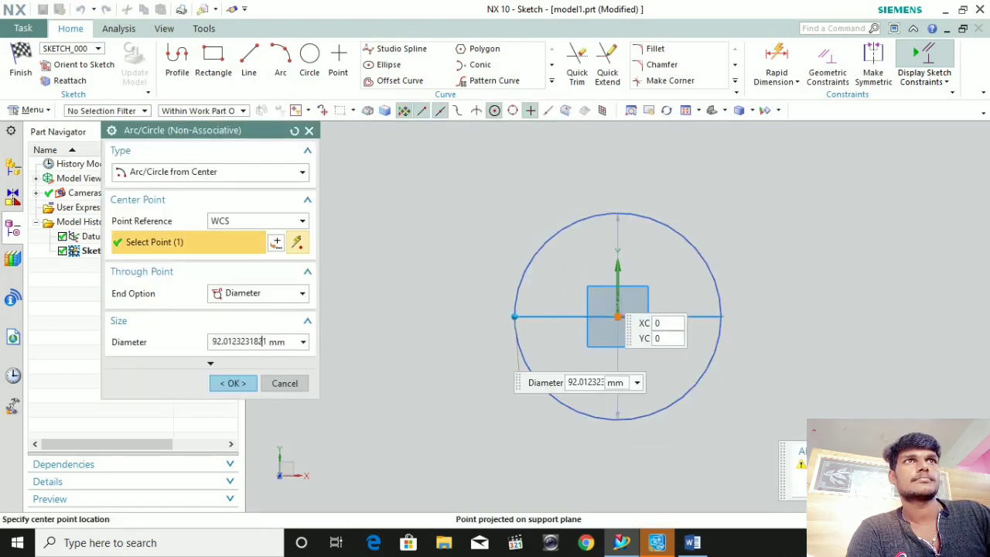
text(20)
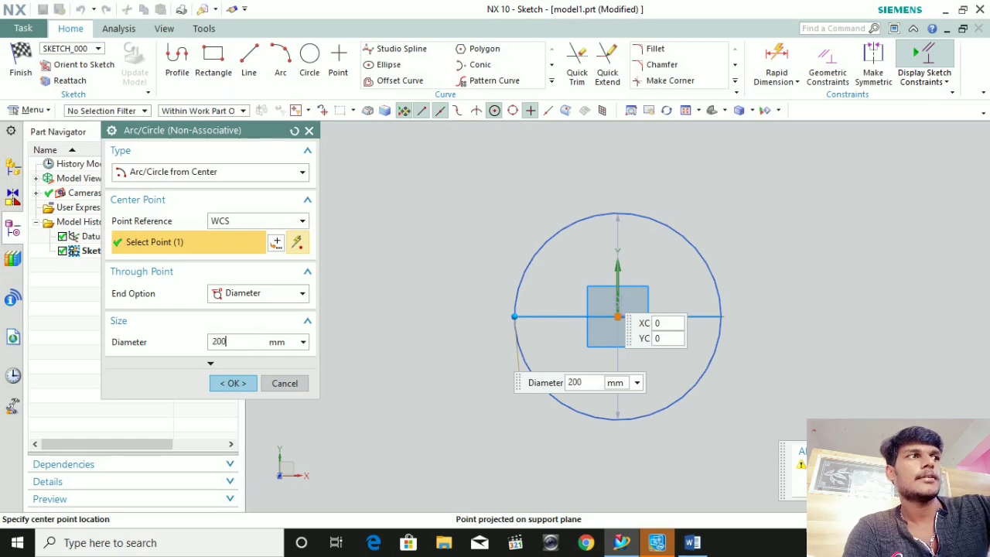
text(0)
key(Return)
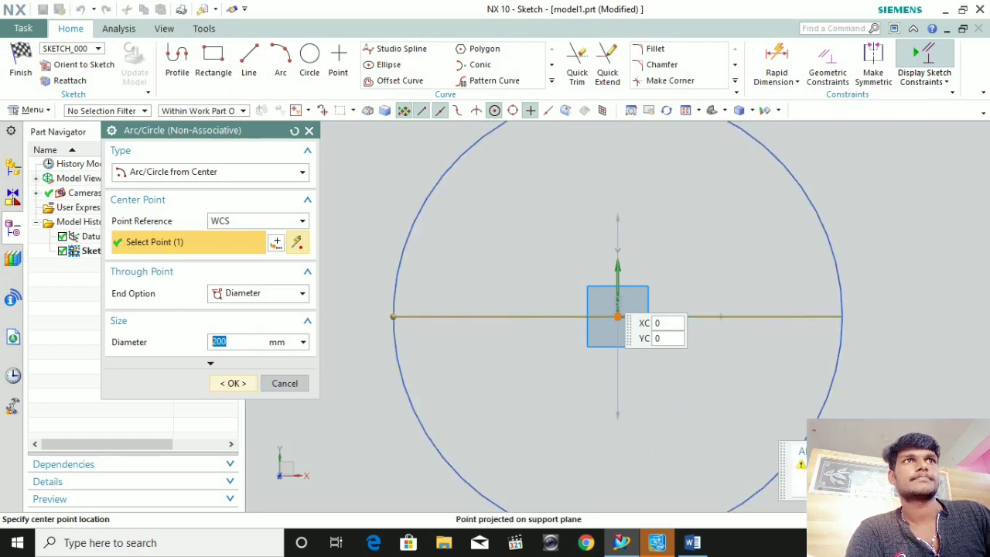
key(Return)
scroll(742, 347, down, 3)
scroll(826, 308, up, 1)
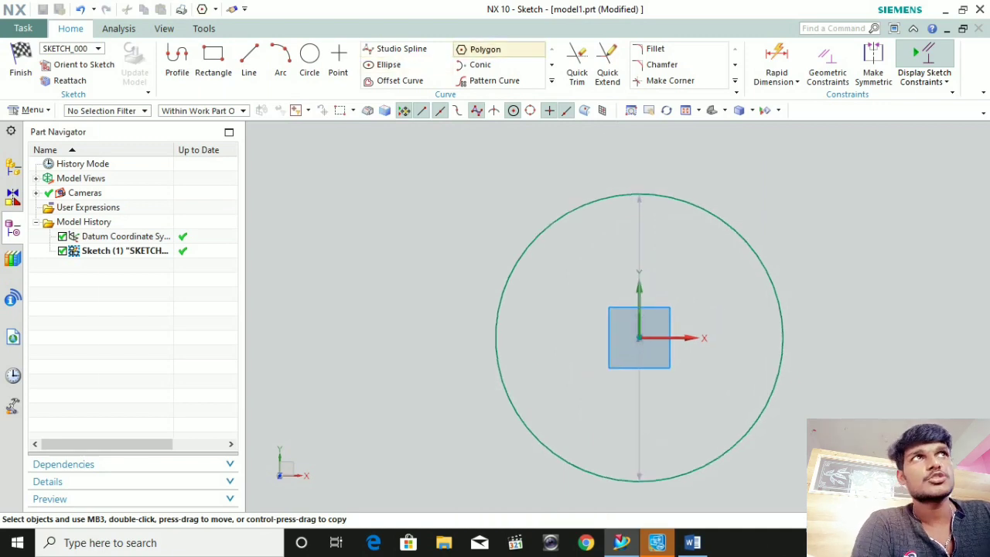
Add a six-sided polygon at the circle's centre with a 100 mm circumscribed radius and 0° rotation, and leave the Polygon command.
click(485, 49)
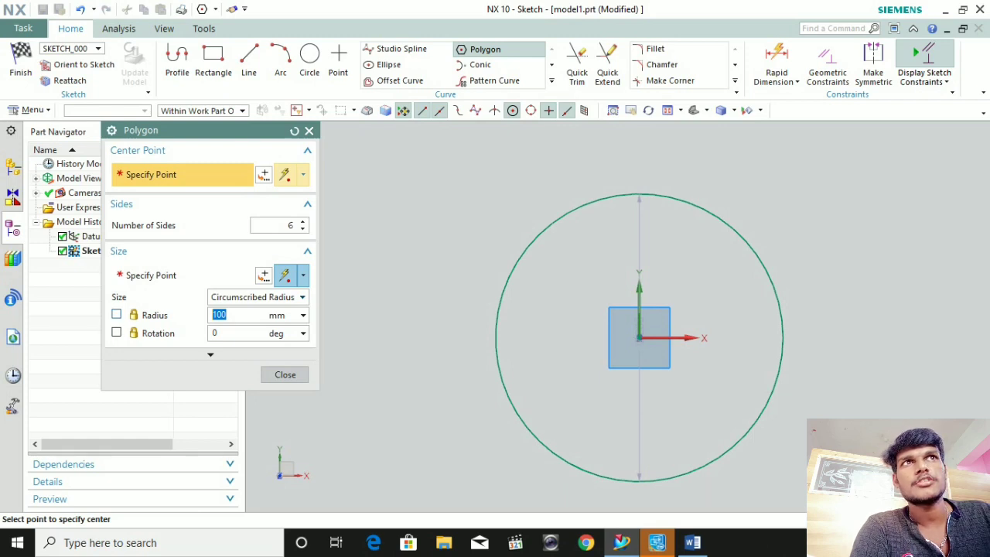
key(Tab)
key(Tab)
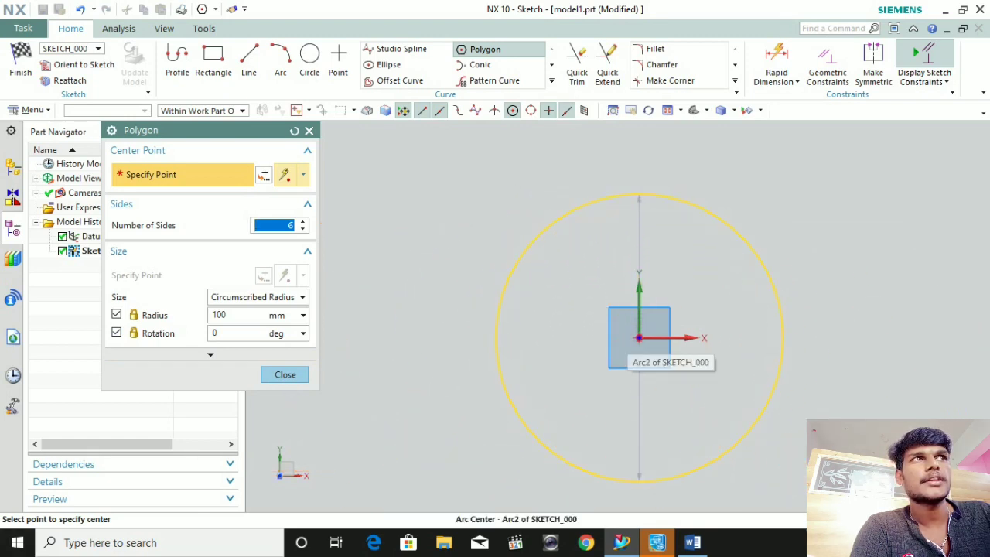
click(639, 339)
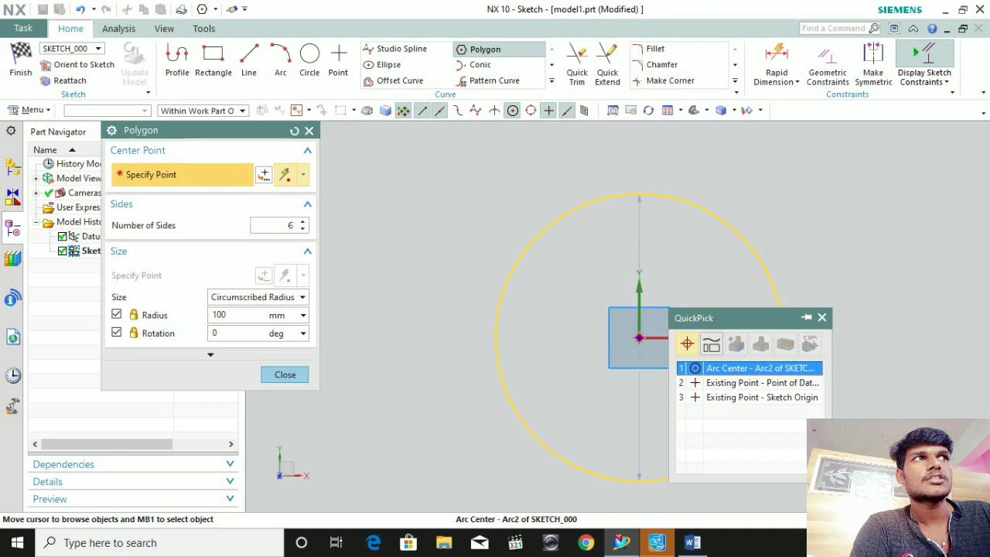
click(719, 369)
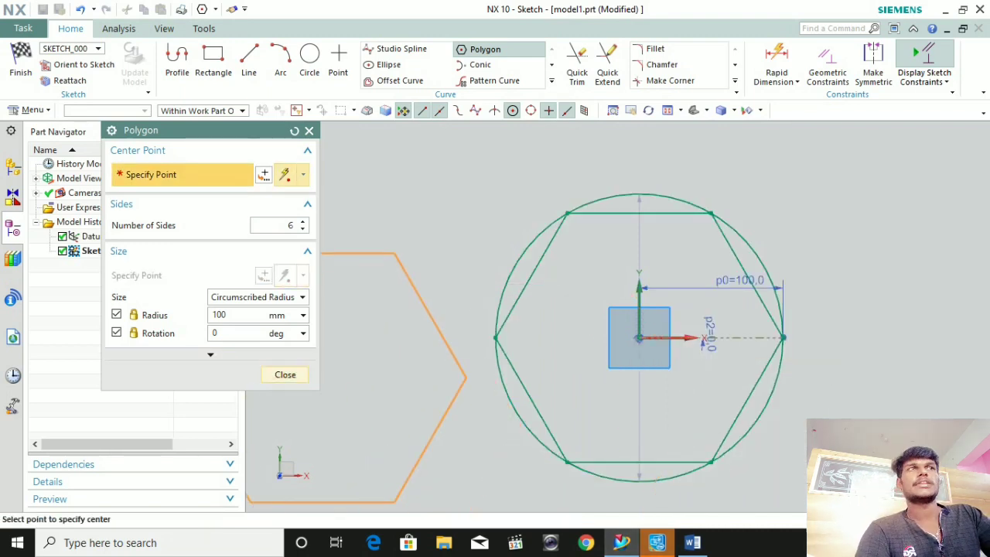
click(285, 374)
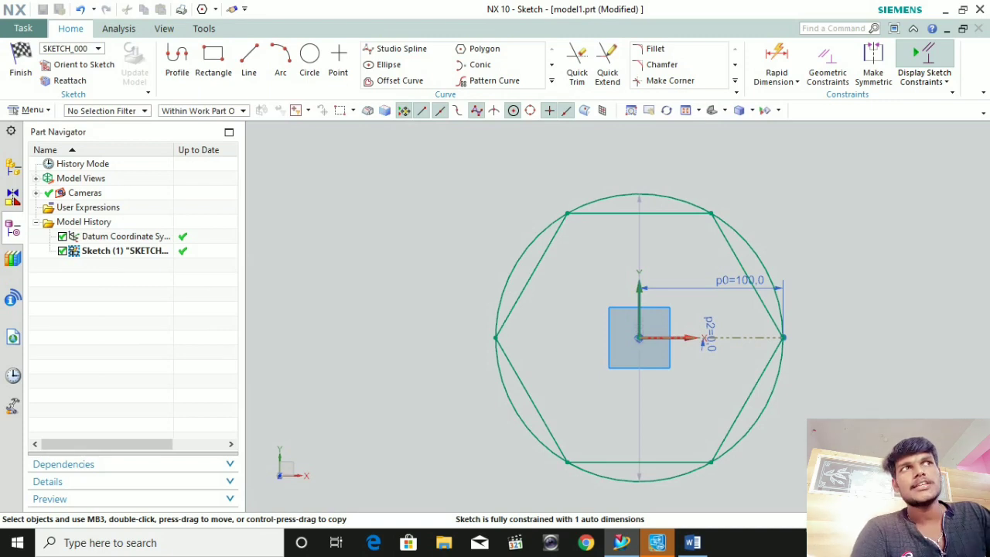
Add a second hexagon at the circle's centre with a 100 mm inscribed radius and 0° rotation, and leave the Polygon command.
scroll(671, 322, up, 1)
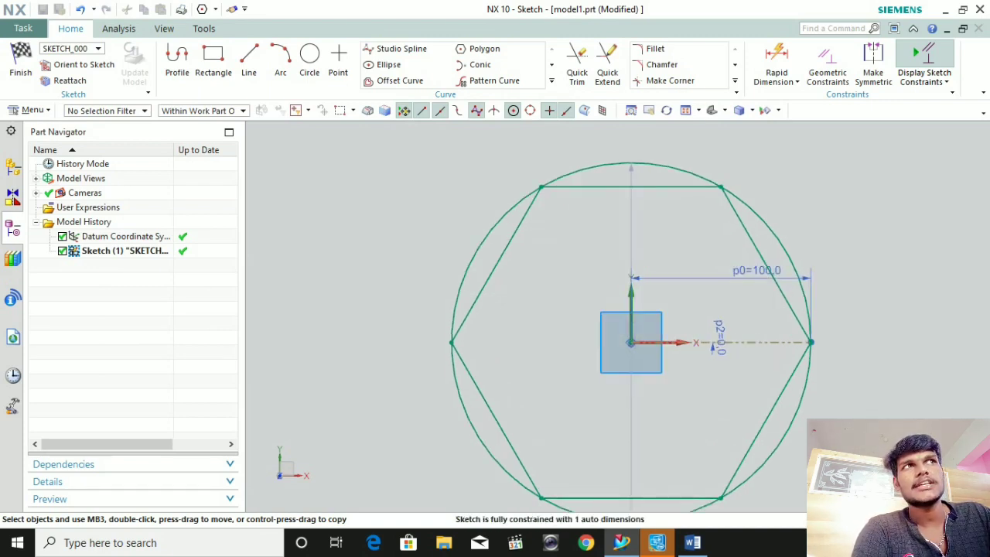
scroll(462, 393, down, 3)
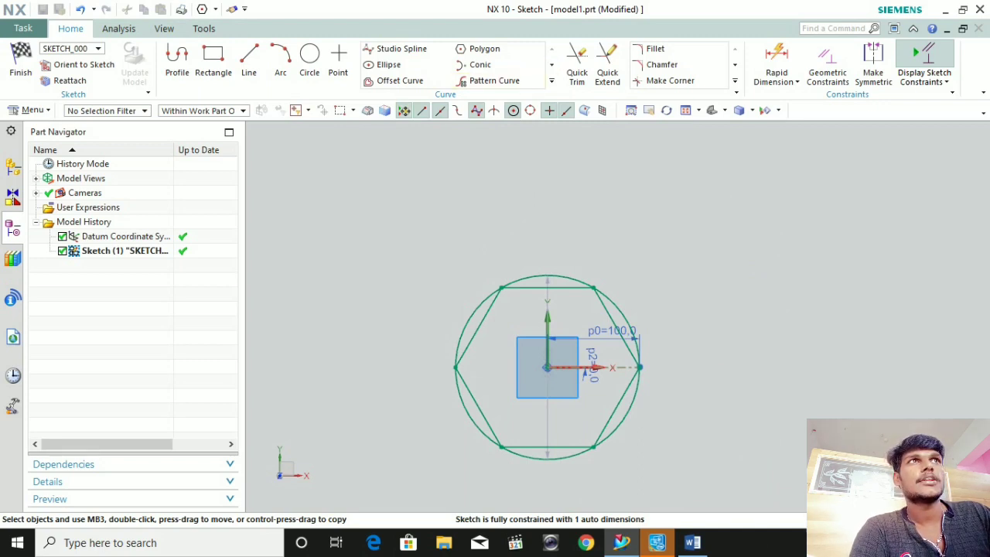
click(401, 48)
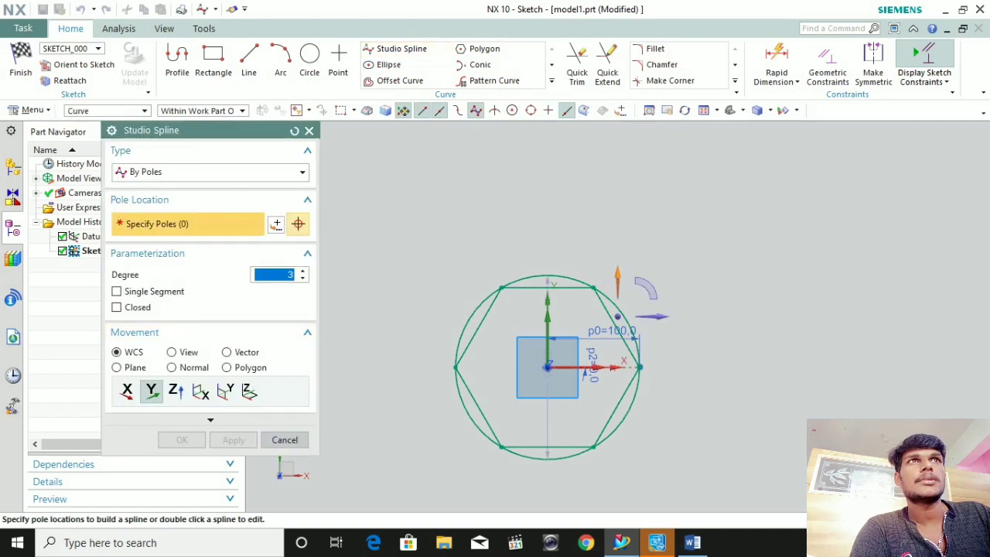
click(309, 130)
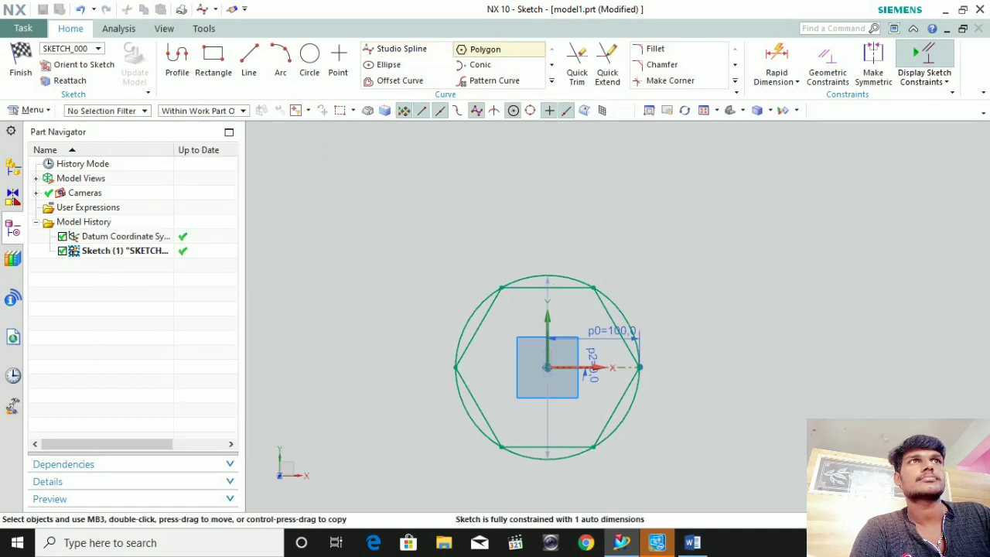
click(485, 49)
click(259, 297)
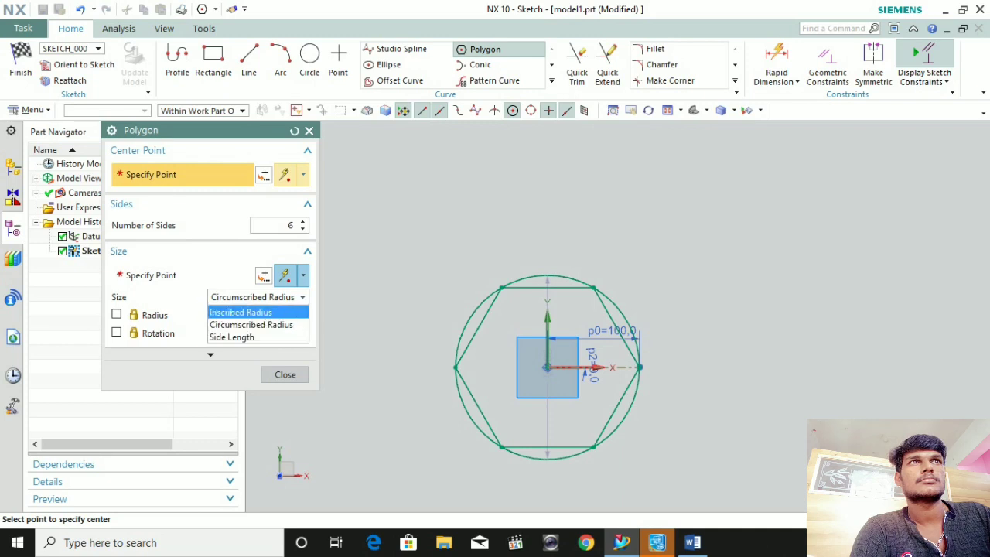
click(240, 312)
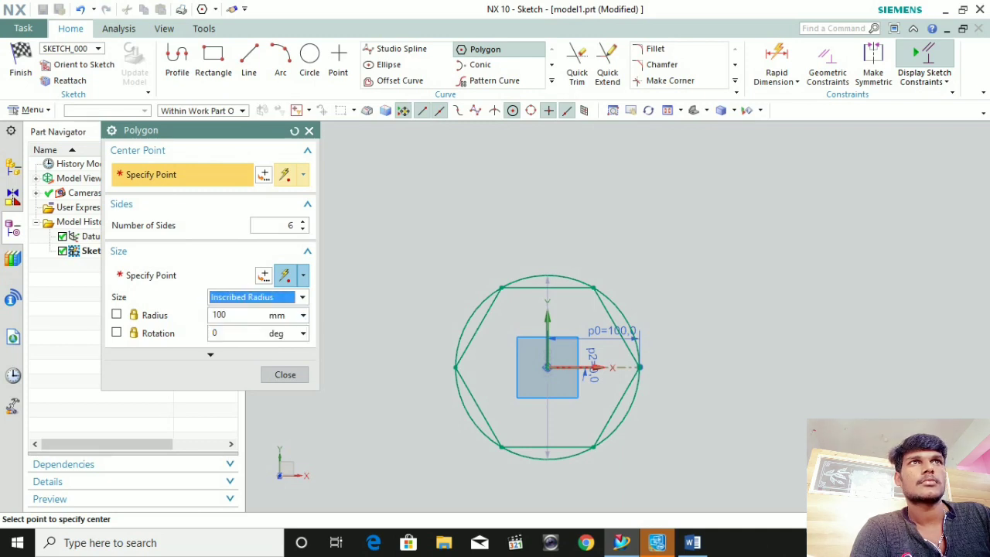
click(117, 314)
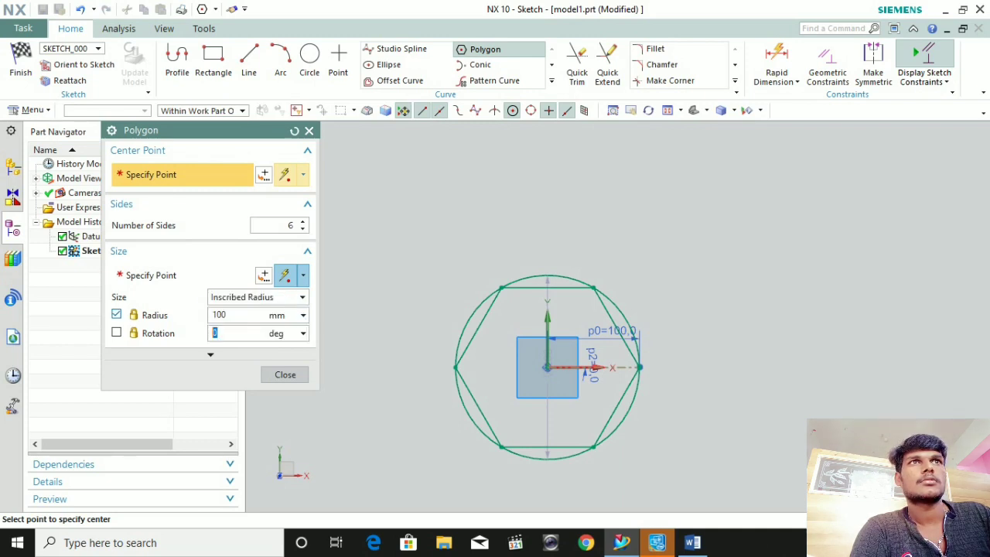
click(116, 333)
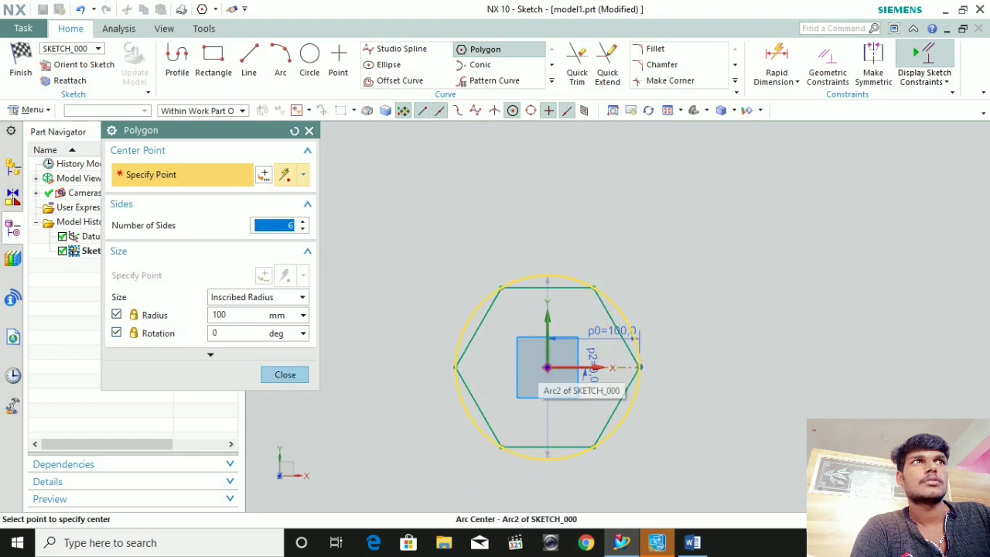
click(547, 368)
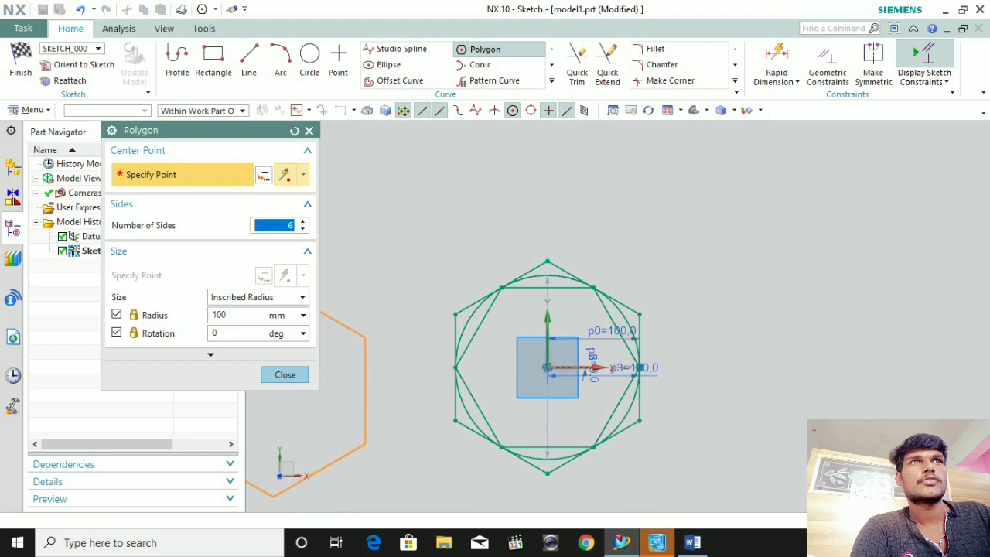
click(284, 375)
Start another six-sided polygon in the sketch and switch its sizing method to Side Length.
scroll(592, 307, up, 4)
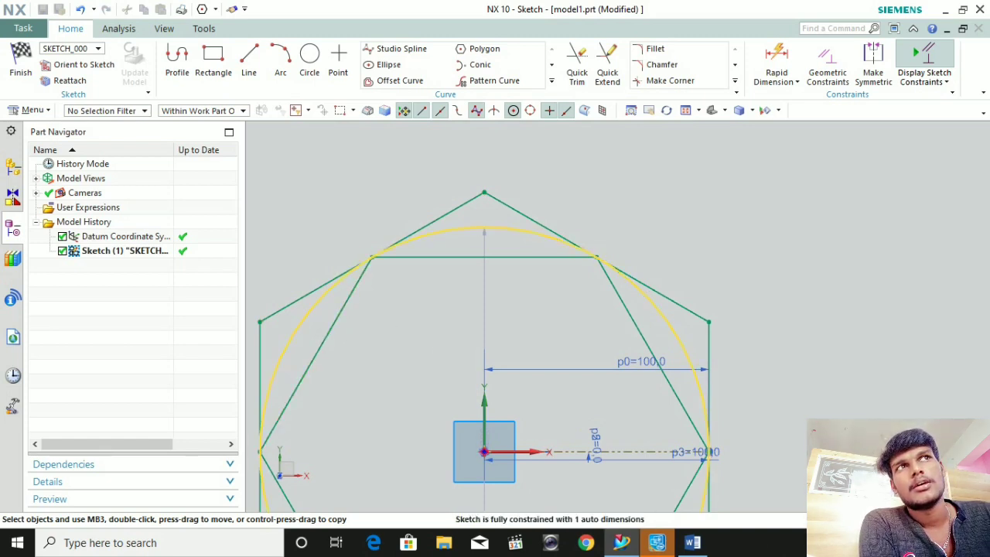
scroll(300, 301, down, 3)
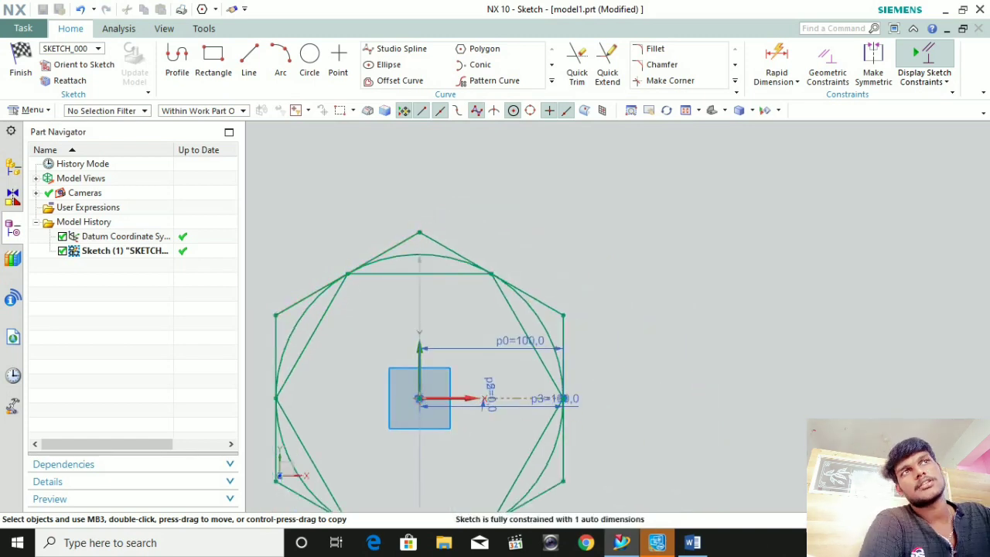
scroll(335, 261, up, 3)
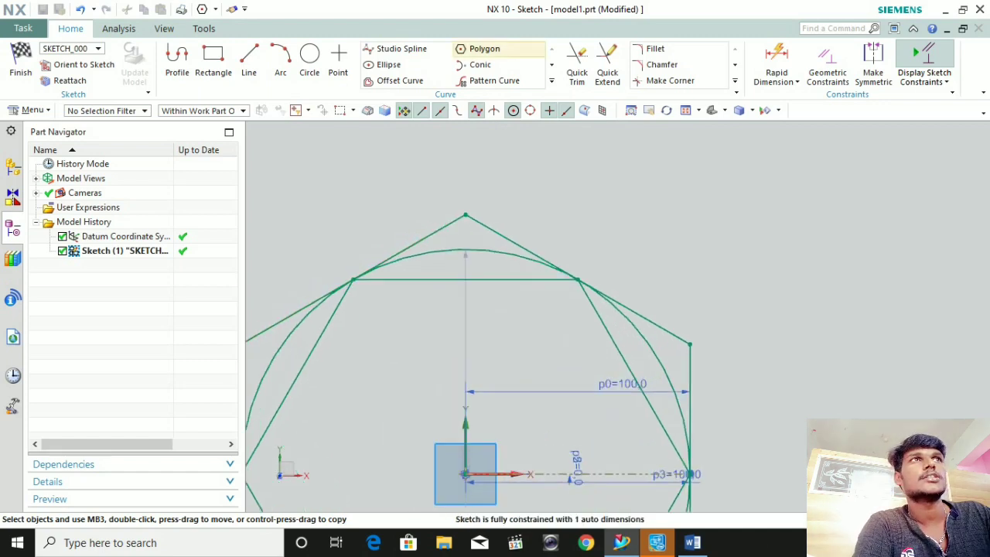
click(485, 48)
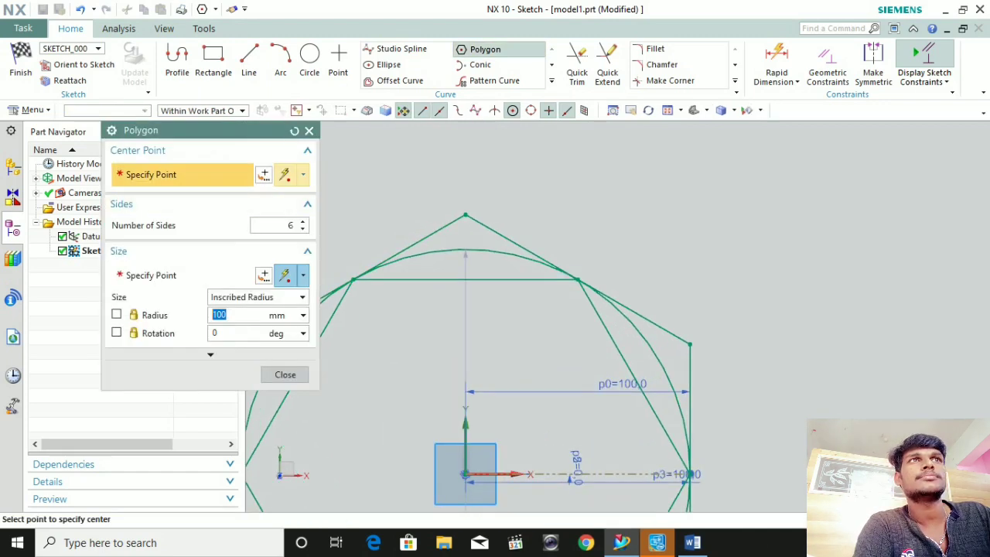
click(257, 298)
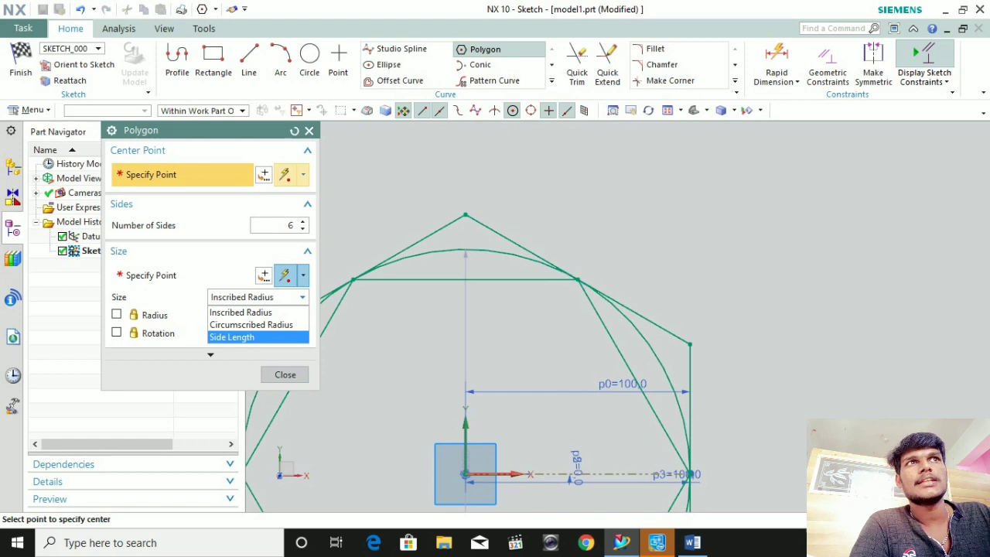
key(Return)
Examine the sides of the two hexagons against the circle to compare inscribed and circumscribed sizing.
scroll(379, 321, down, 4)
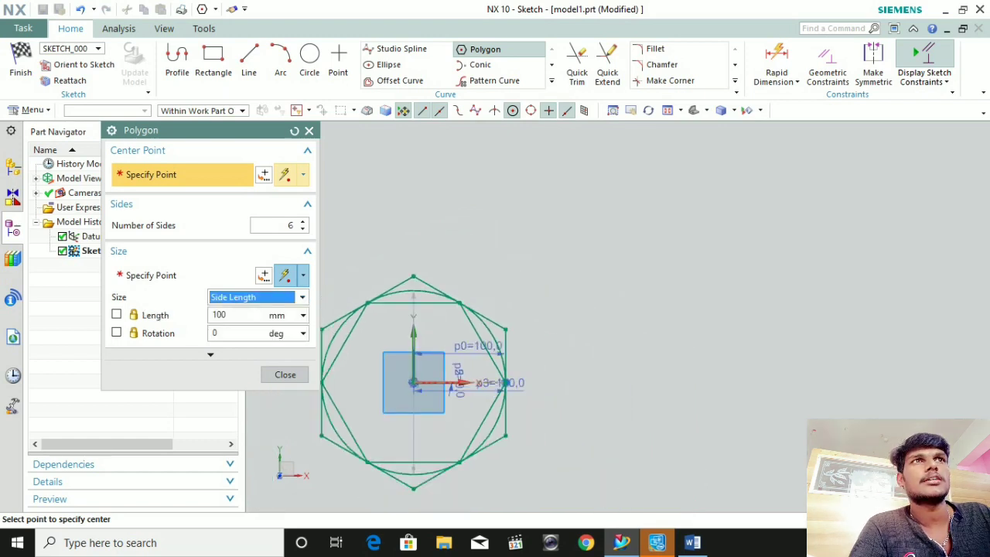
scroll(517, 340, up, 4)
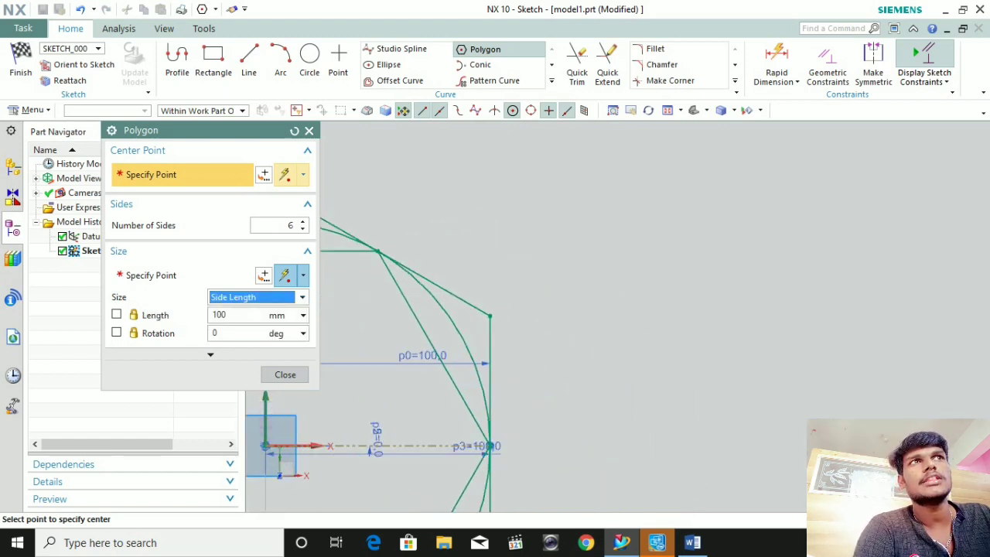
scroll(428, 289, down, 3)
scroll(337, 235, up, 4)
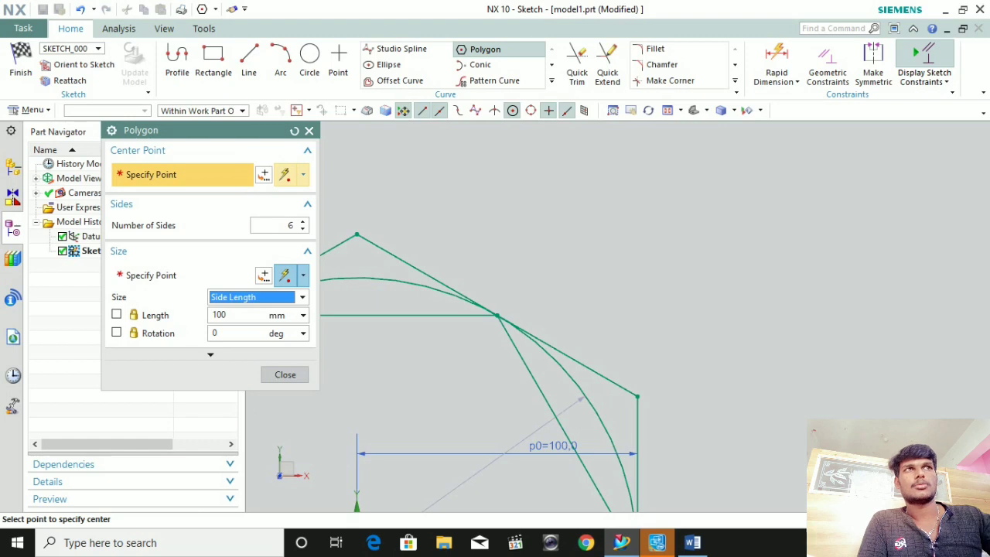
scroll(495, 418, down, 3)
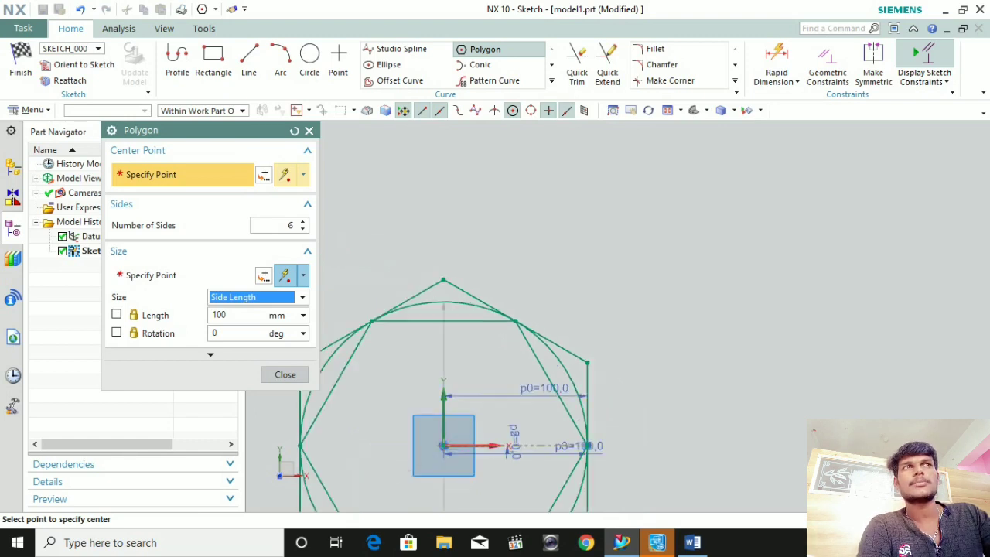
scroll(495, 417, down, 2)
scroll(523, 373, up, 3)
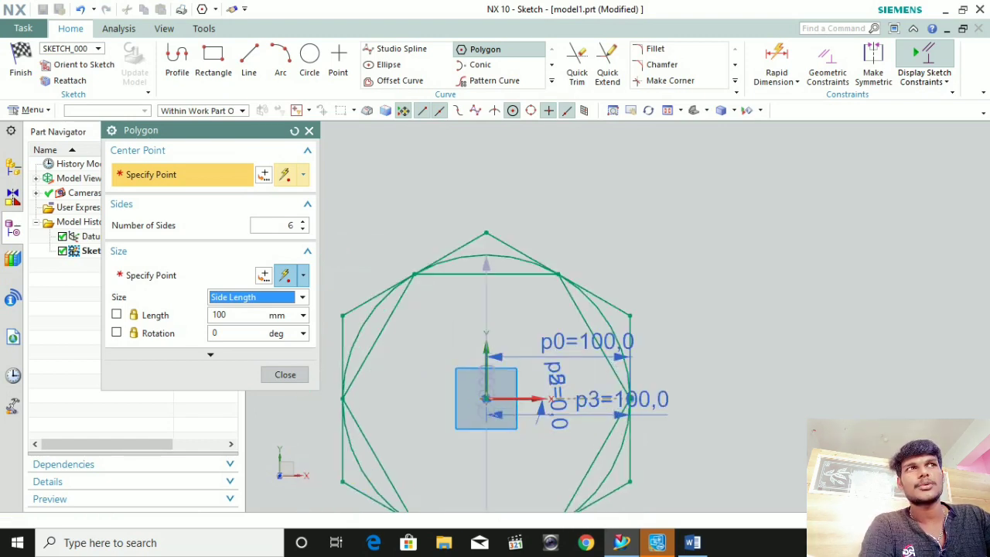
scroll(534, 395, down, 2)
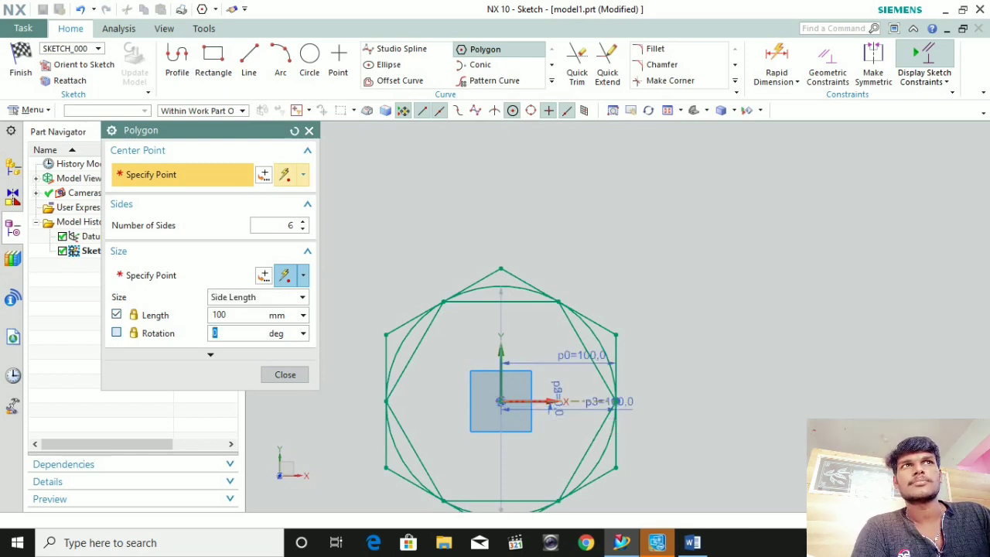
Place two hexagons with 100 mm side length and 0° rotation, one right of the circle and one to its upper left, and leave Polygon.
key(Return)
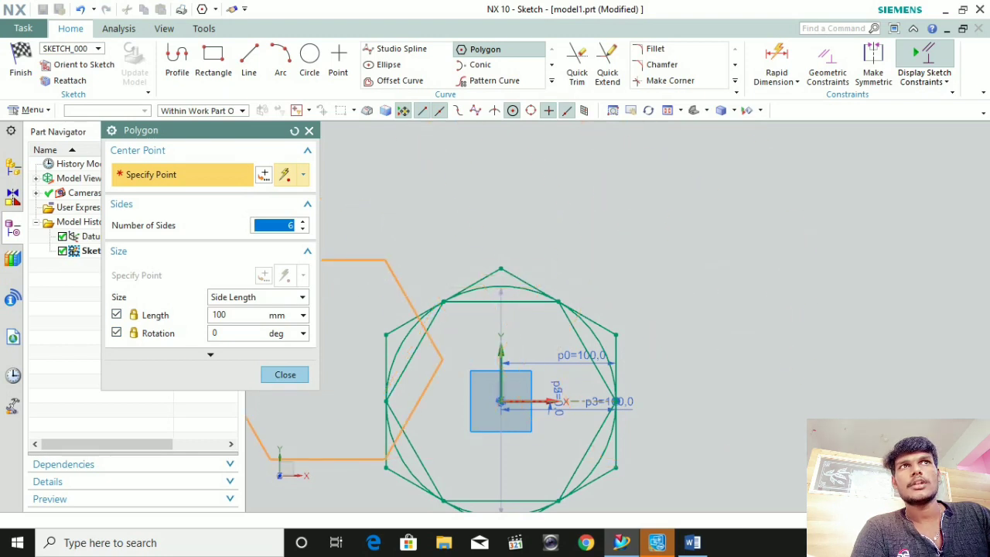
click(784, 287)
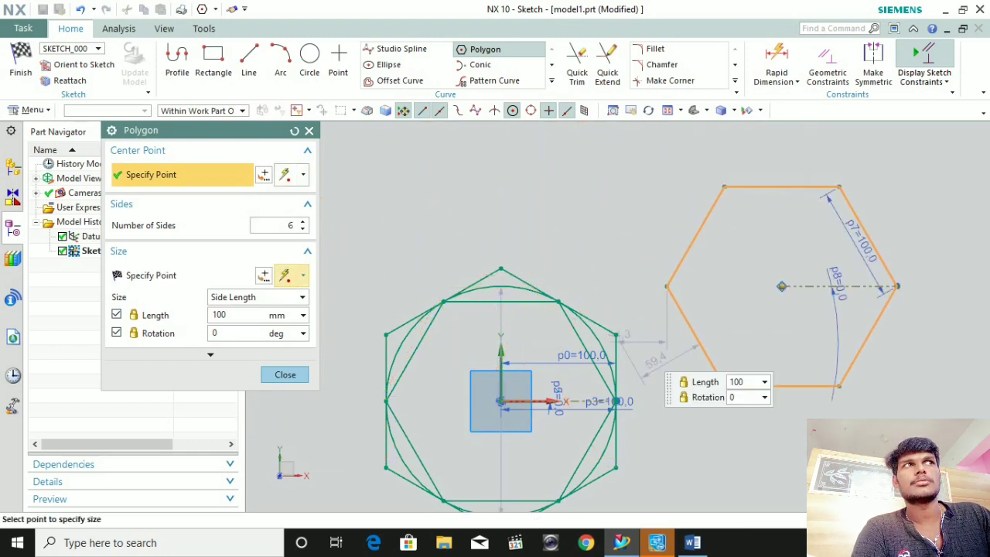
click(890, 255)
scroll(891, 254, down, 1)
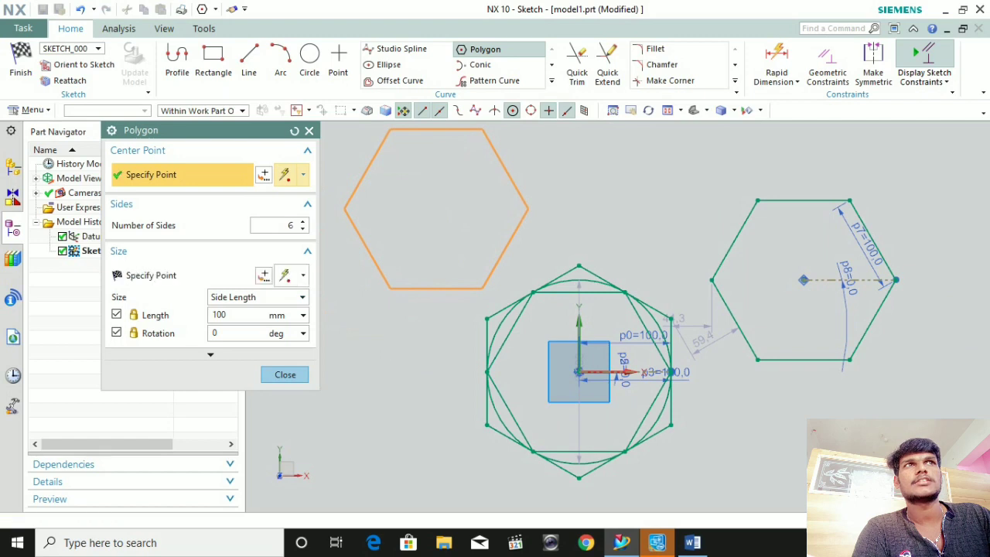
click(436, 209)
key(Escape)
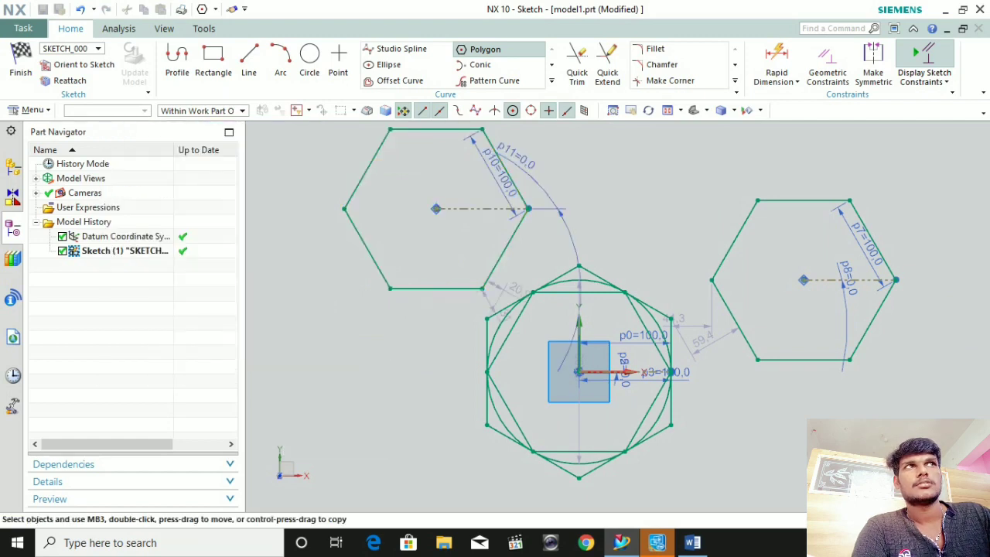
Box-select the polygons around the circle and finish the sketch.
scroll(710, 322, down, 3)
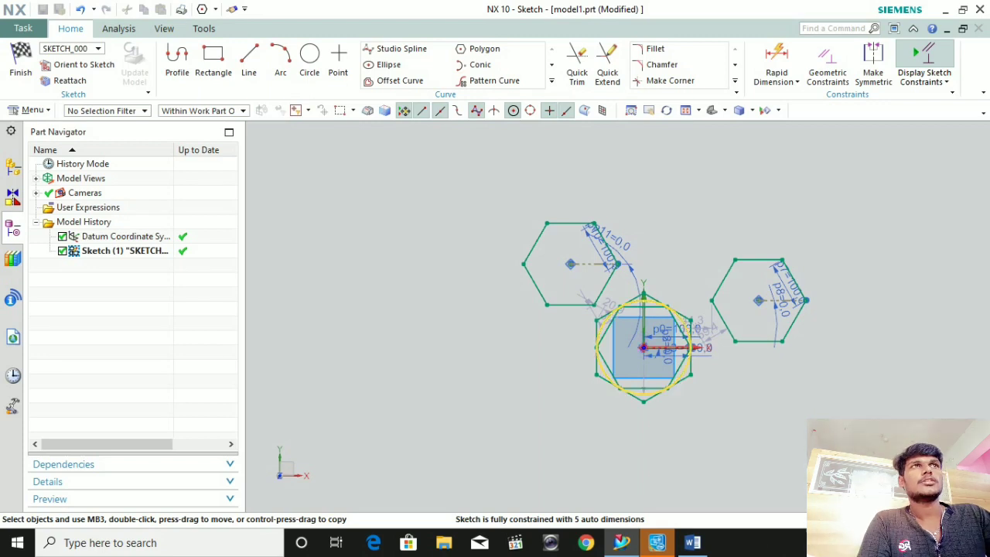
drag(472, 212, 769, 394)
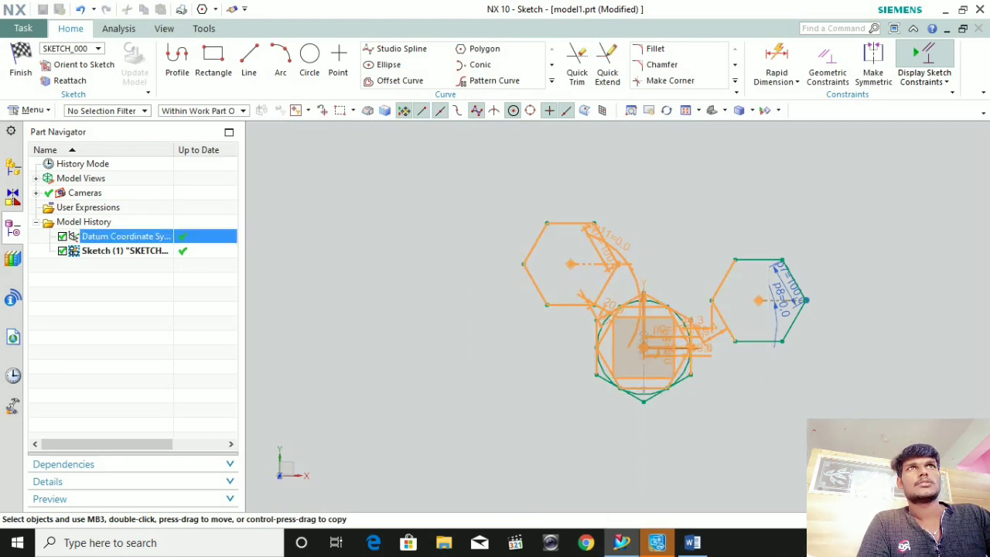
click(21, 62)
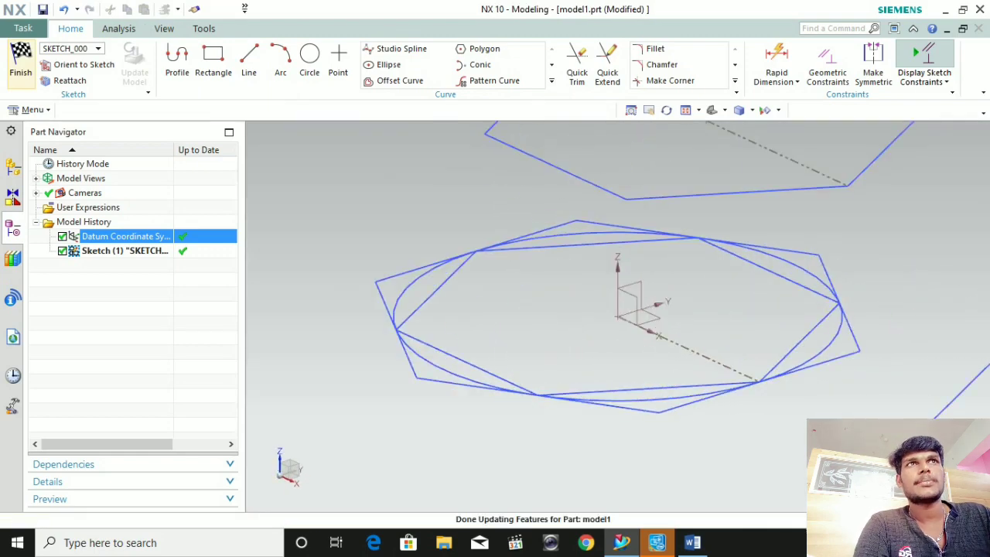